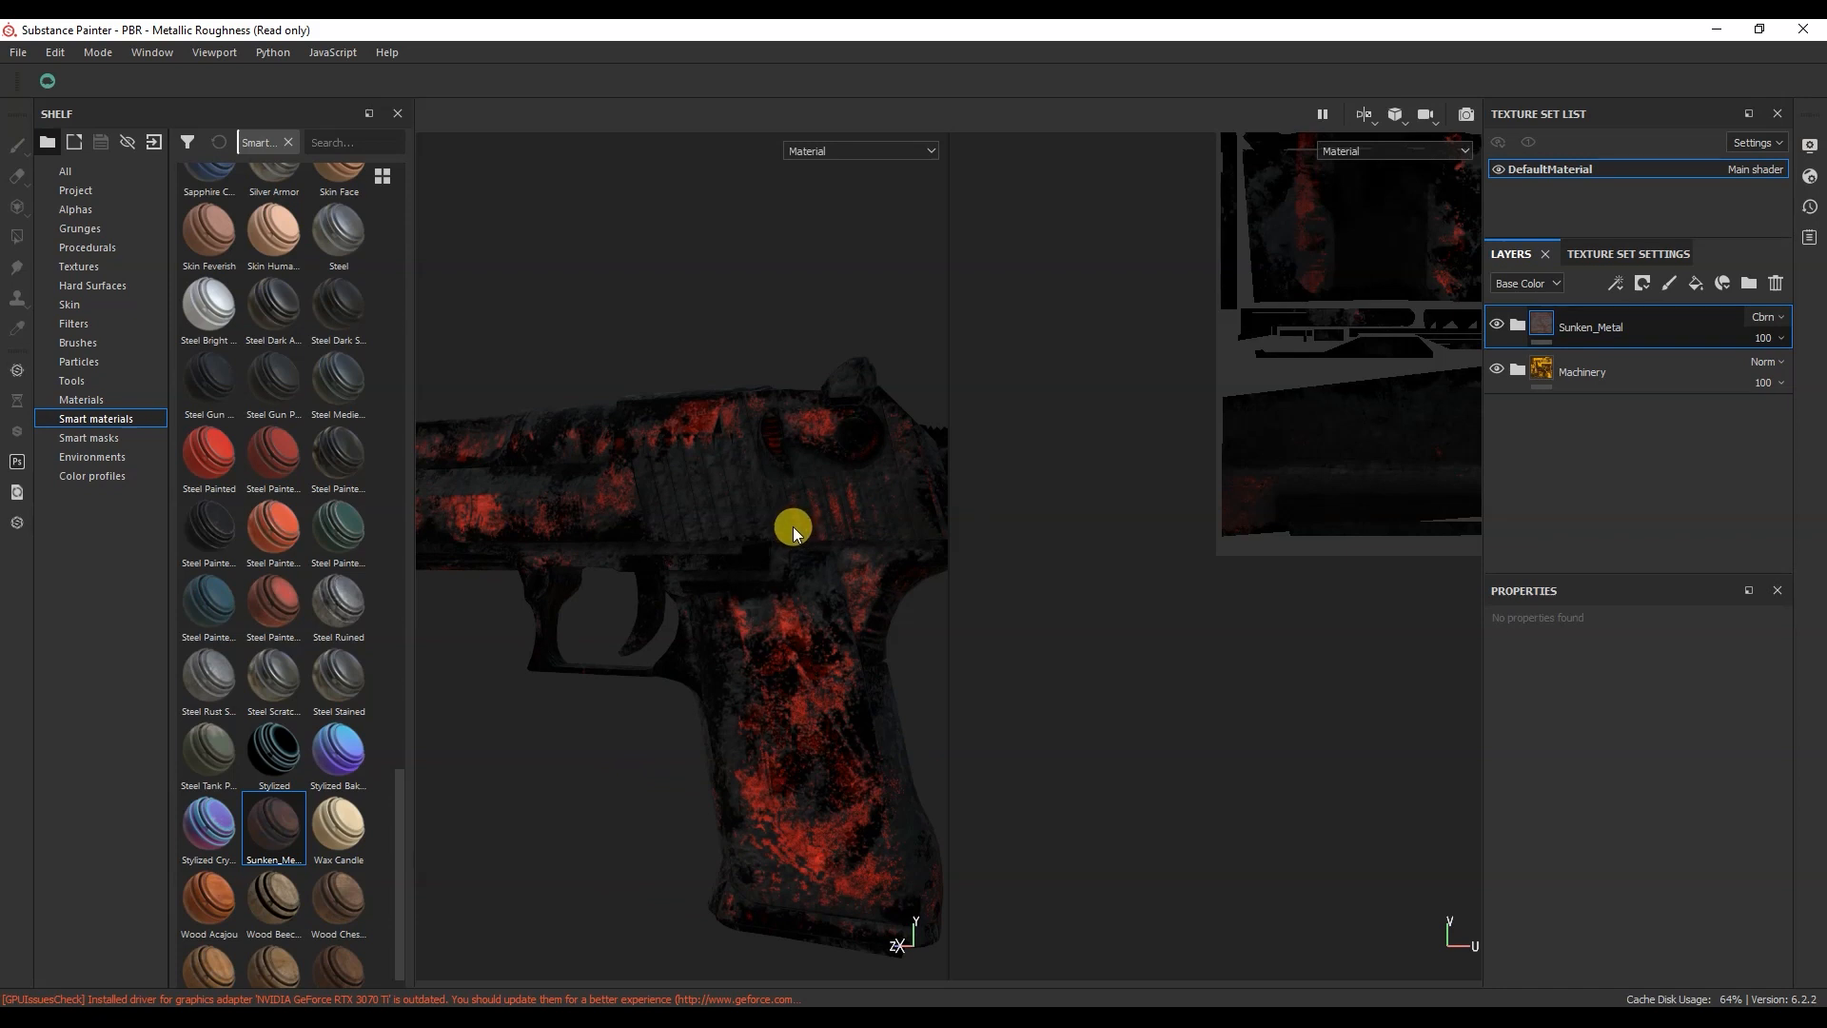
scroll(748, 539, "down", 3)
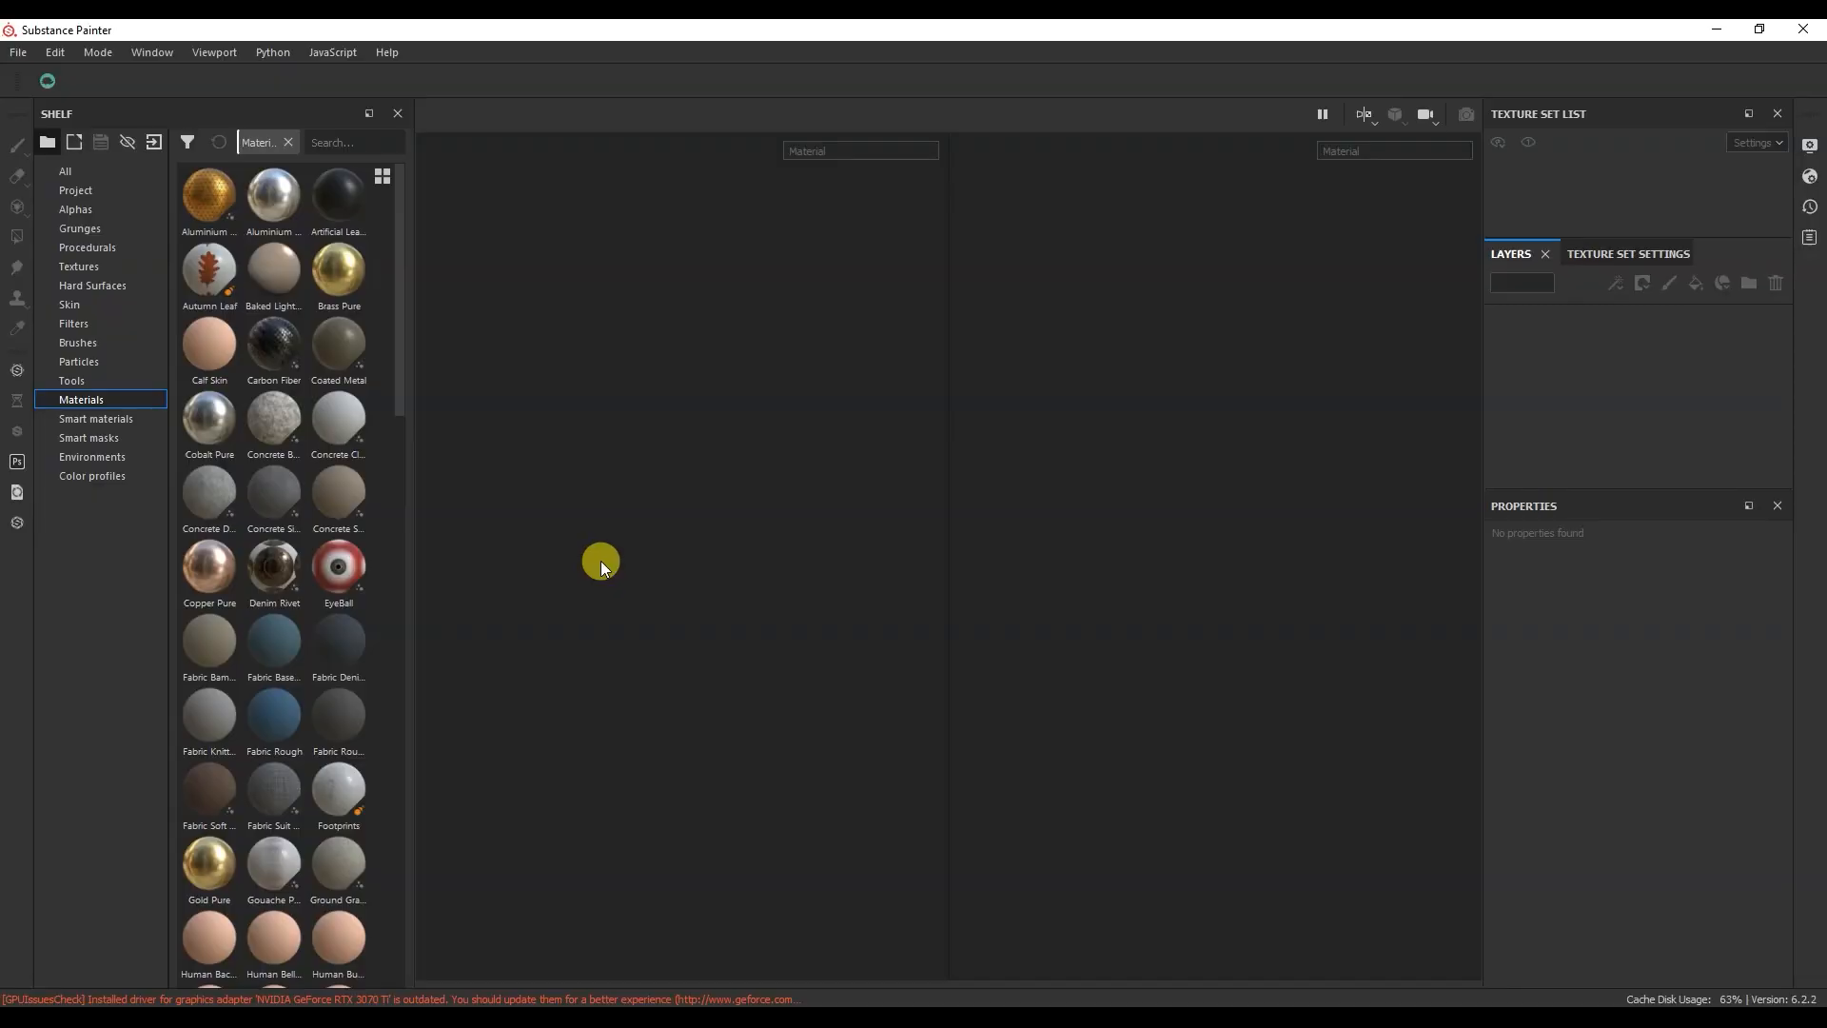
Step: Create a new project from the desert_eagle.obj mesh with a document resolution of 2048
left_click(18, 50)
left_click(33, 77)
left_click(804, 315)
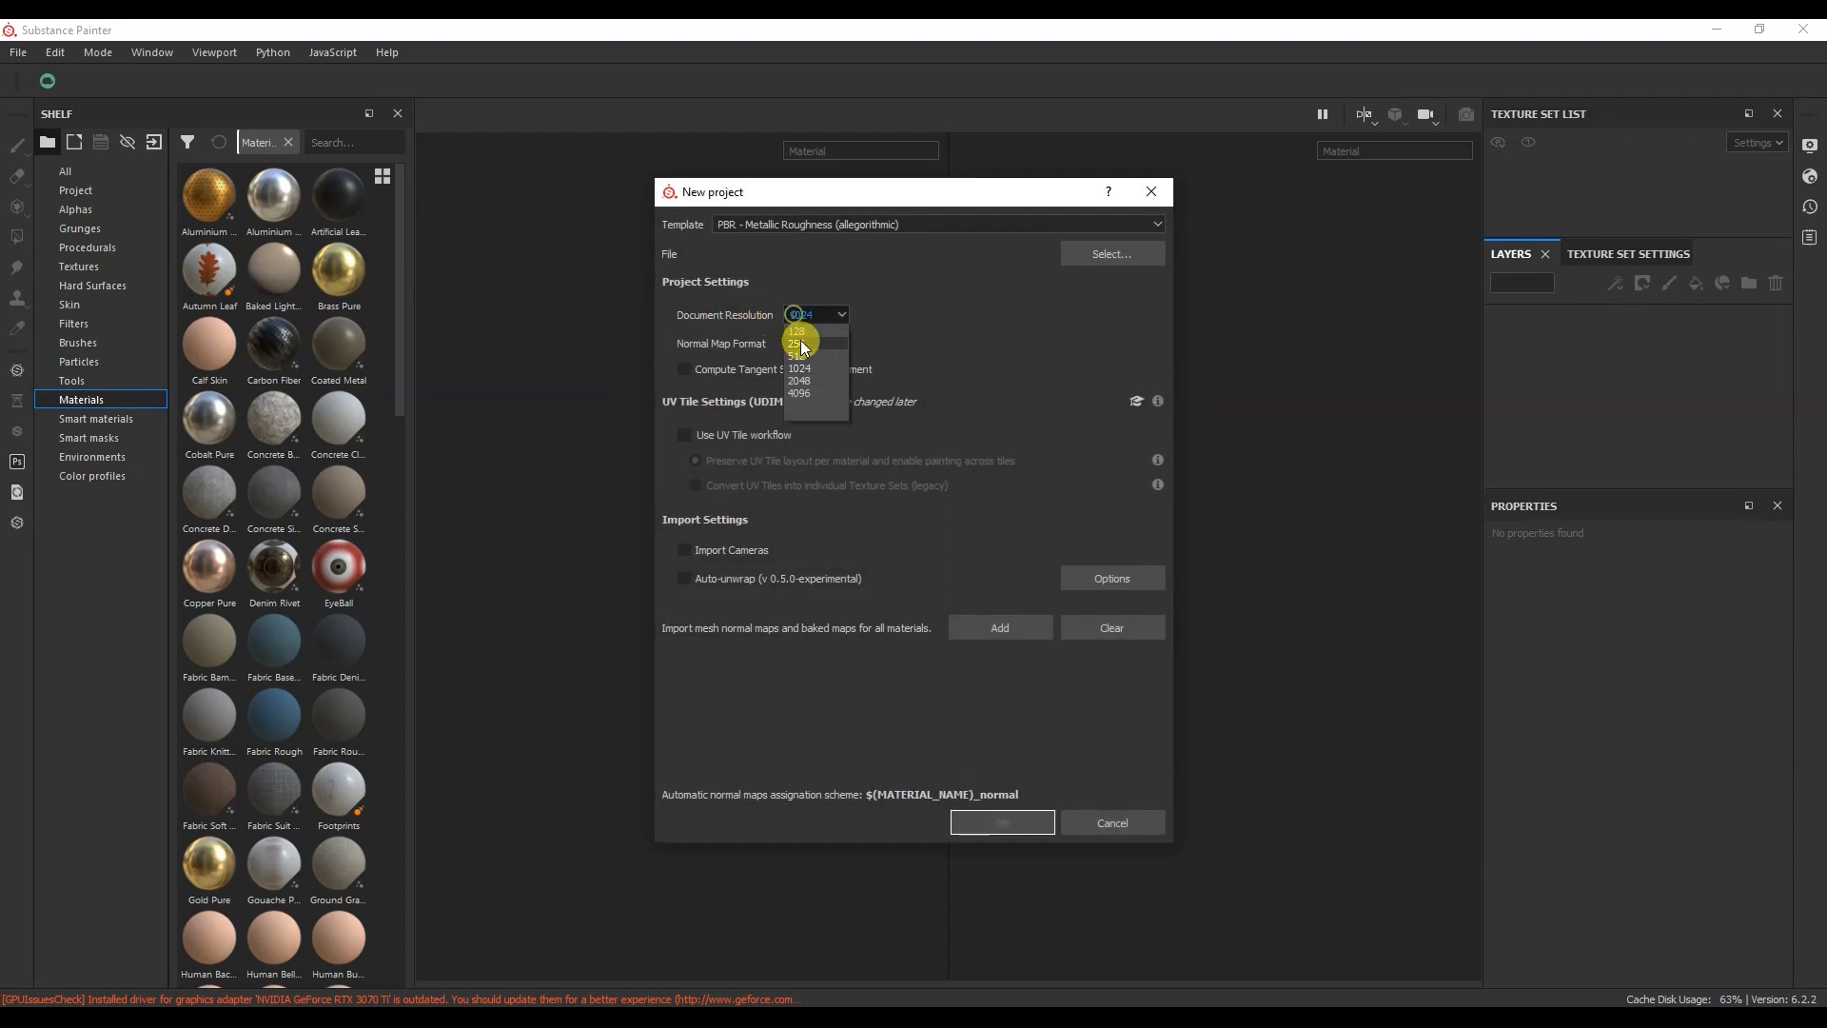
left_click(804, 381)
left_click(1078, 259)
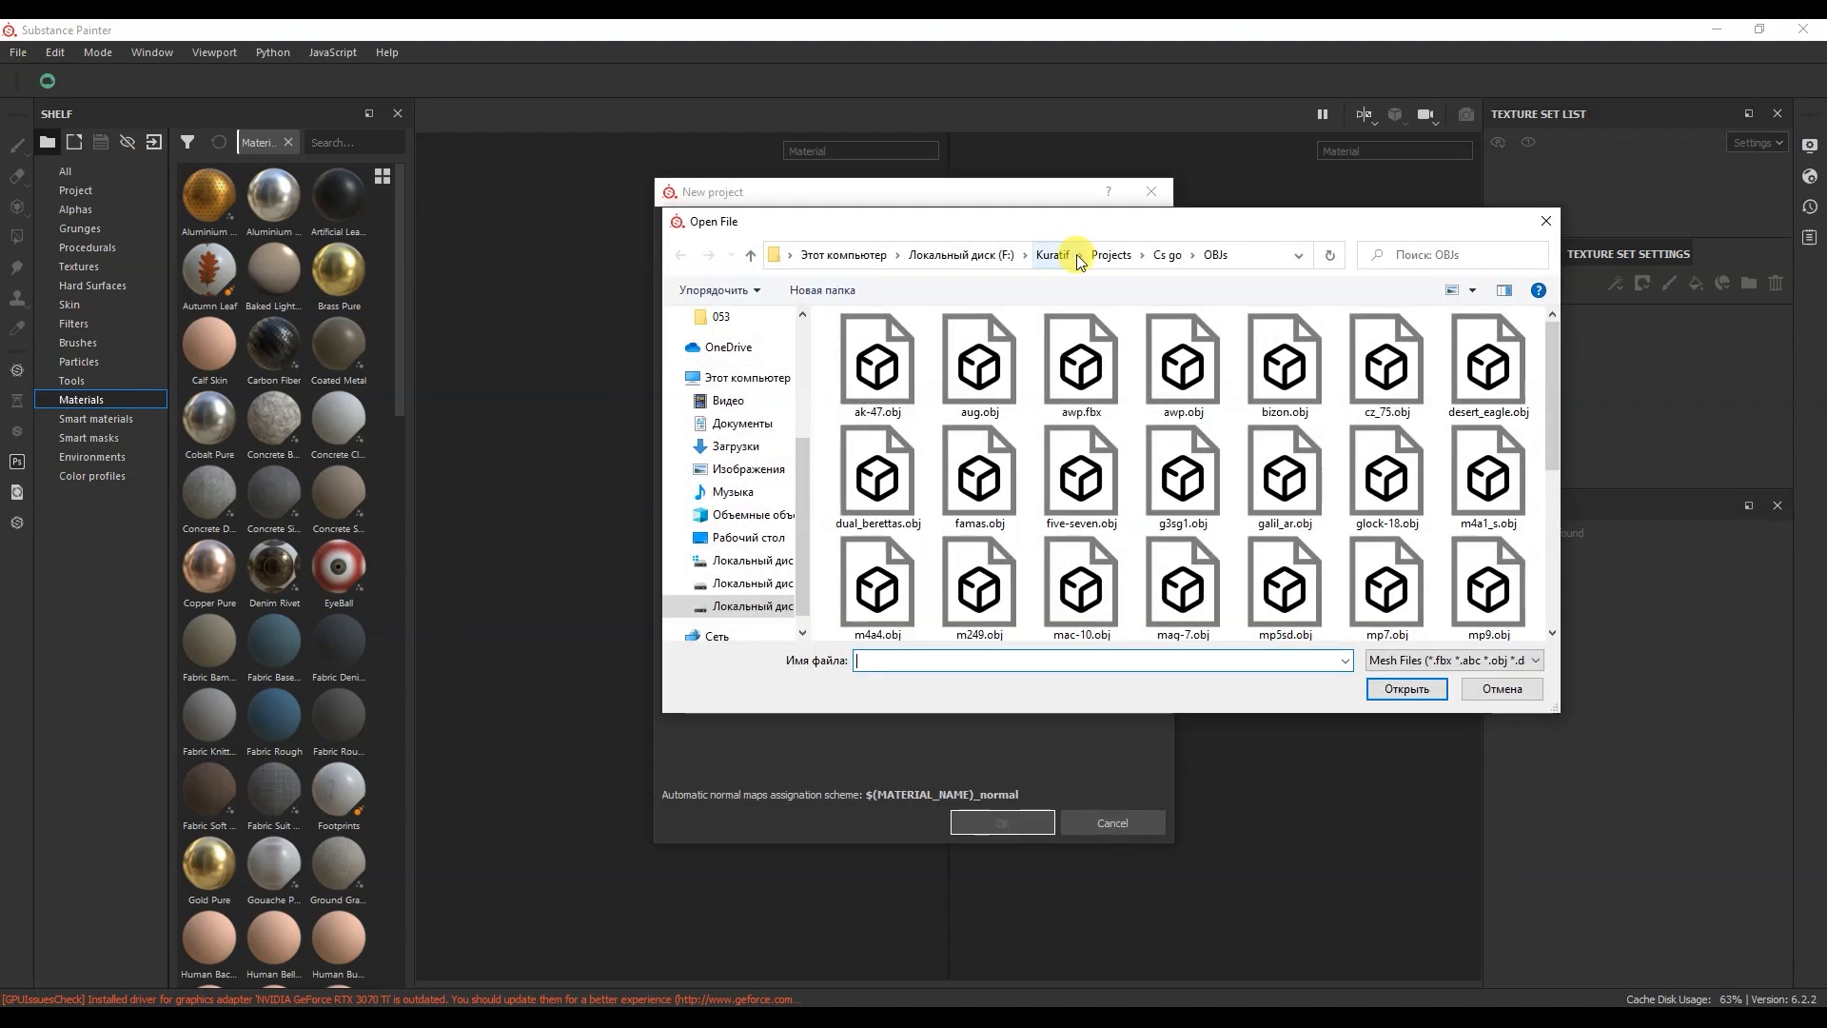
double_click(1488, 359)
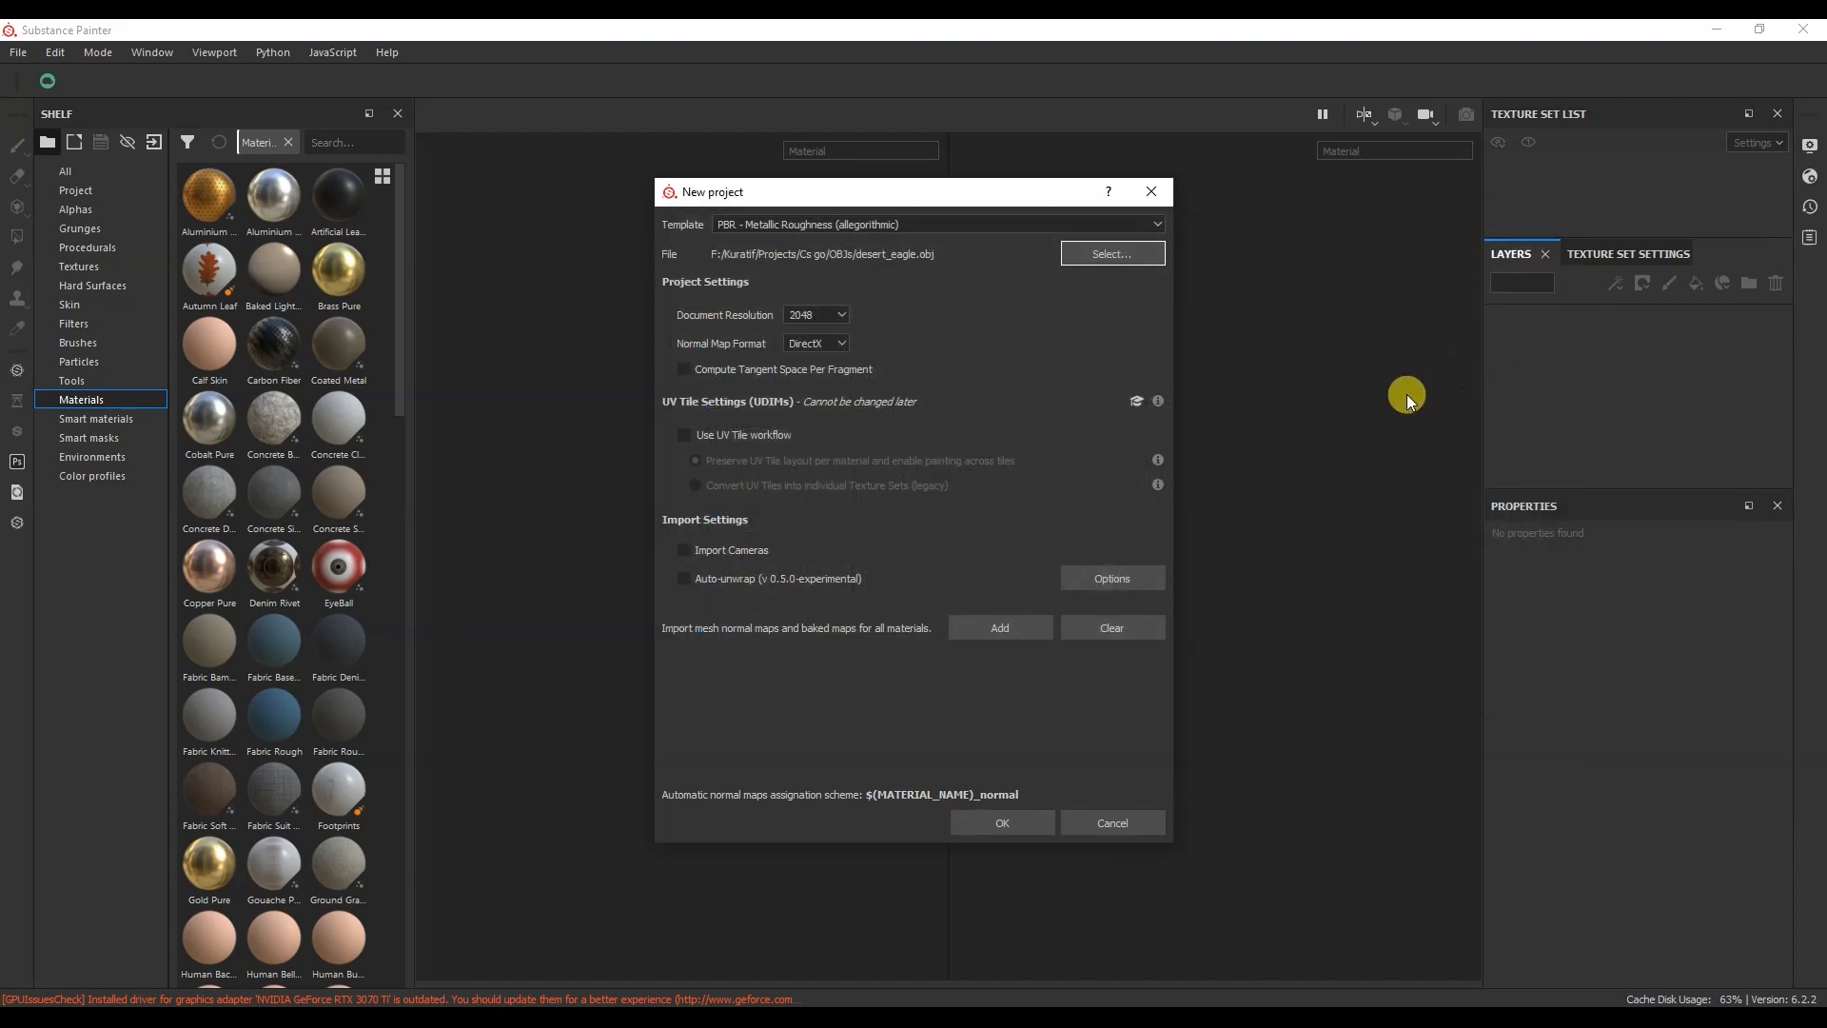
left_click(1011, 824)
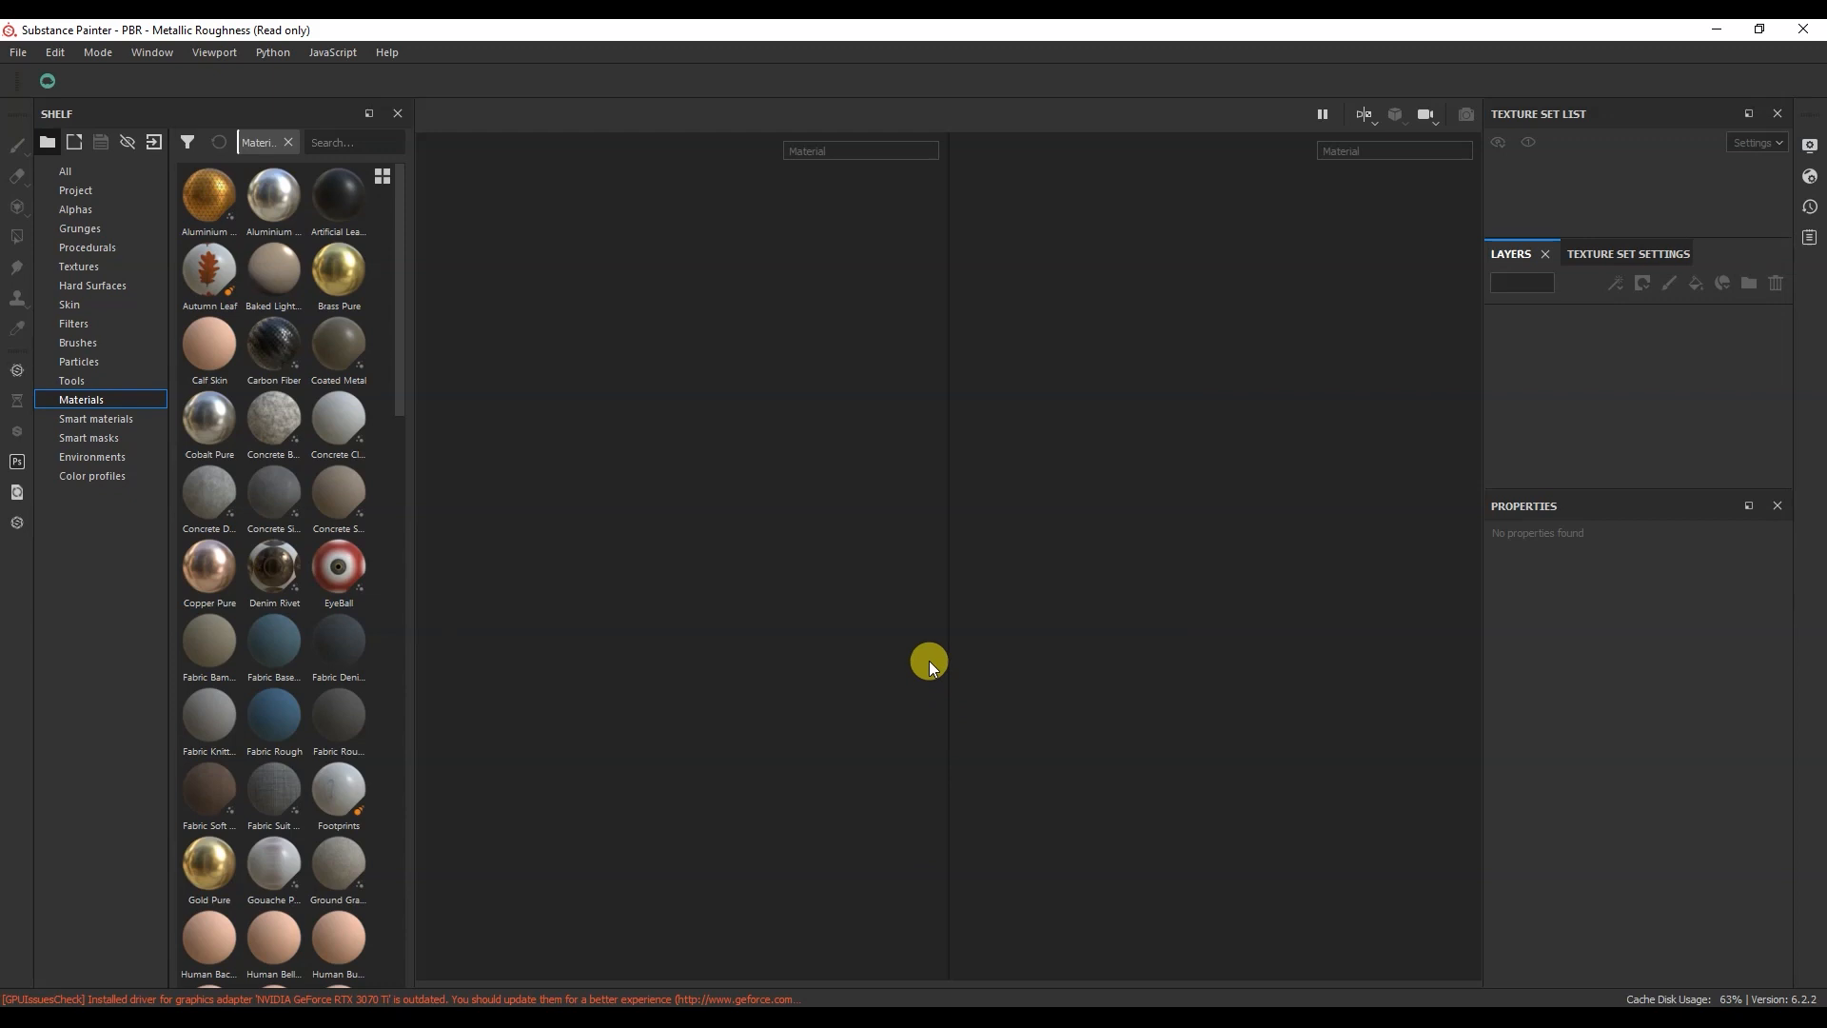
Step: Set up mesh map baking with dilation width 16, output size 2048, diffusion applied and the low poly mesh used as high poly
left_click_drag(926, 659, 737, 620, "alt")
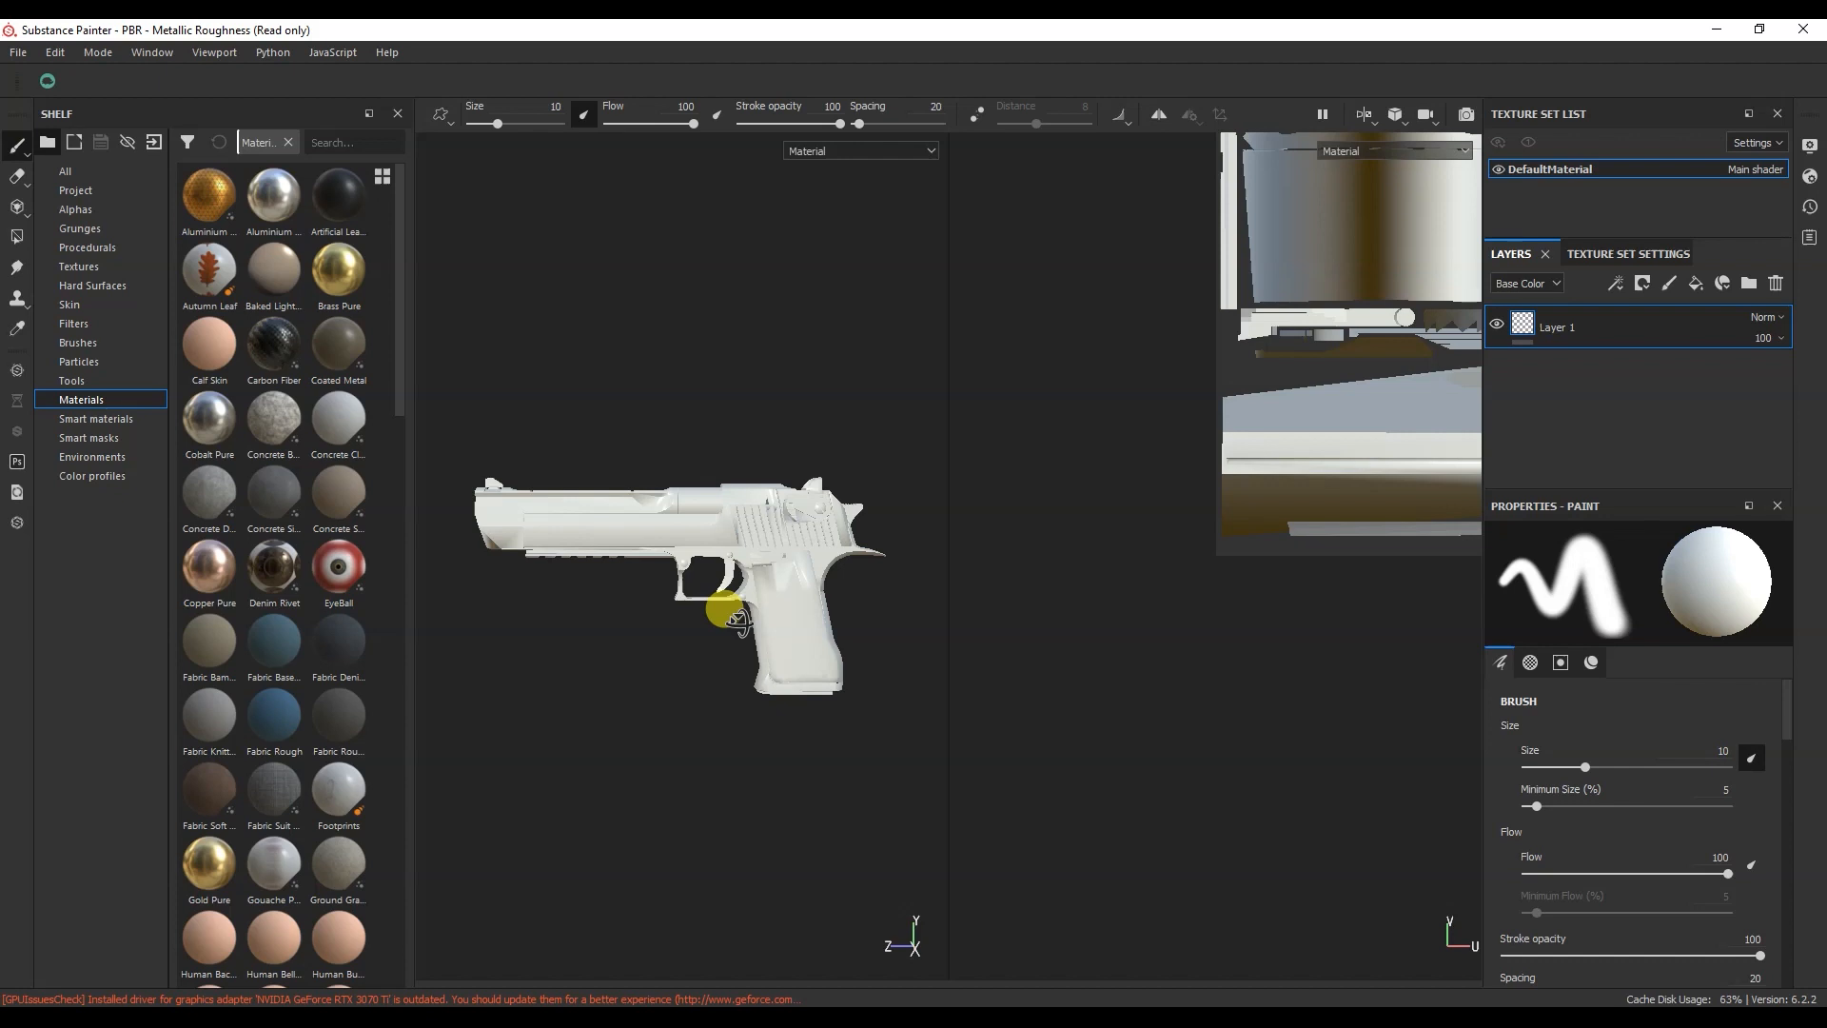
left_click(1661, 255)
left_click_drag(1672, 489, 1675, 664)
mouse_move(1784, 447)
left_mouse_down()
mouse_move(1789, 512)
mouse_move(1742, 612)
left_mouse_up()
left_click(1724, 655)
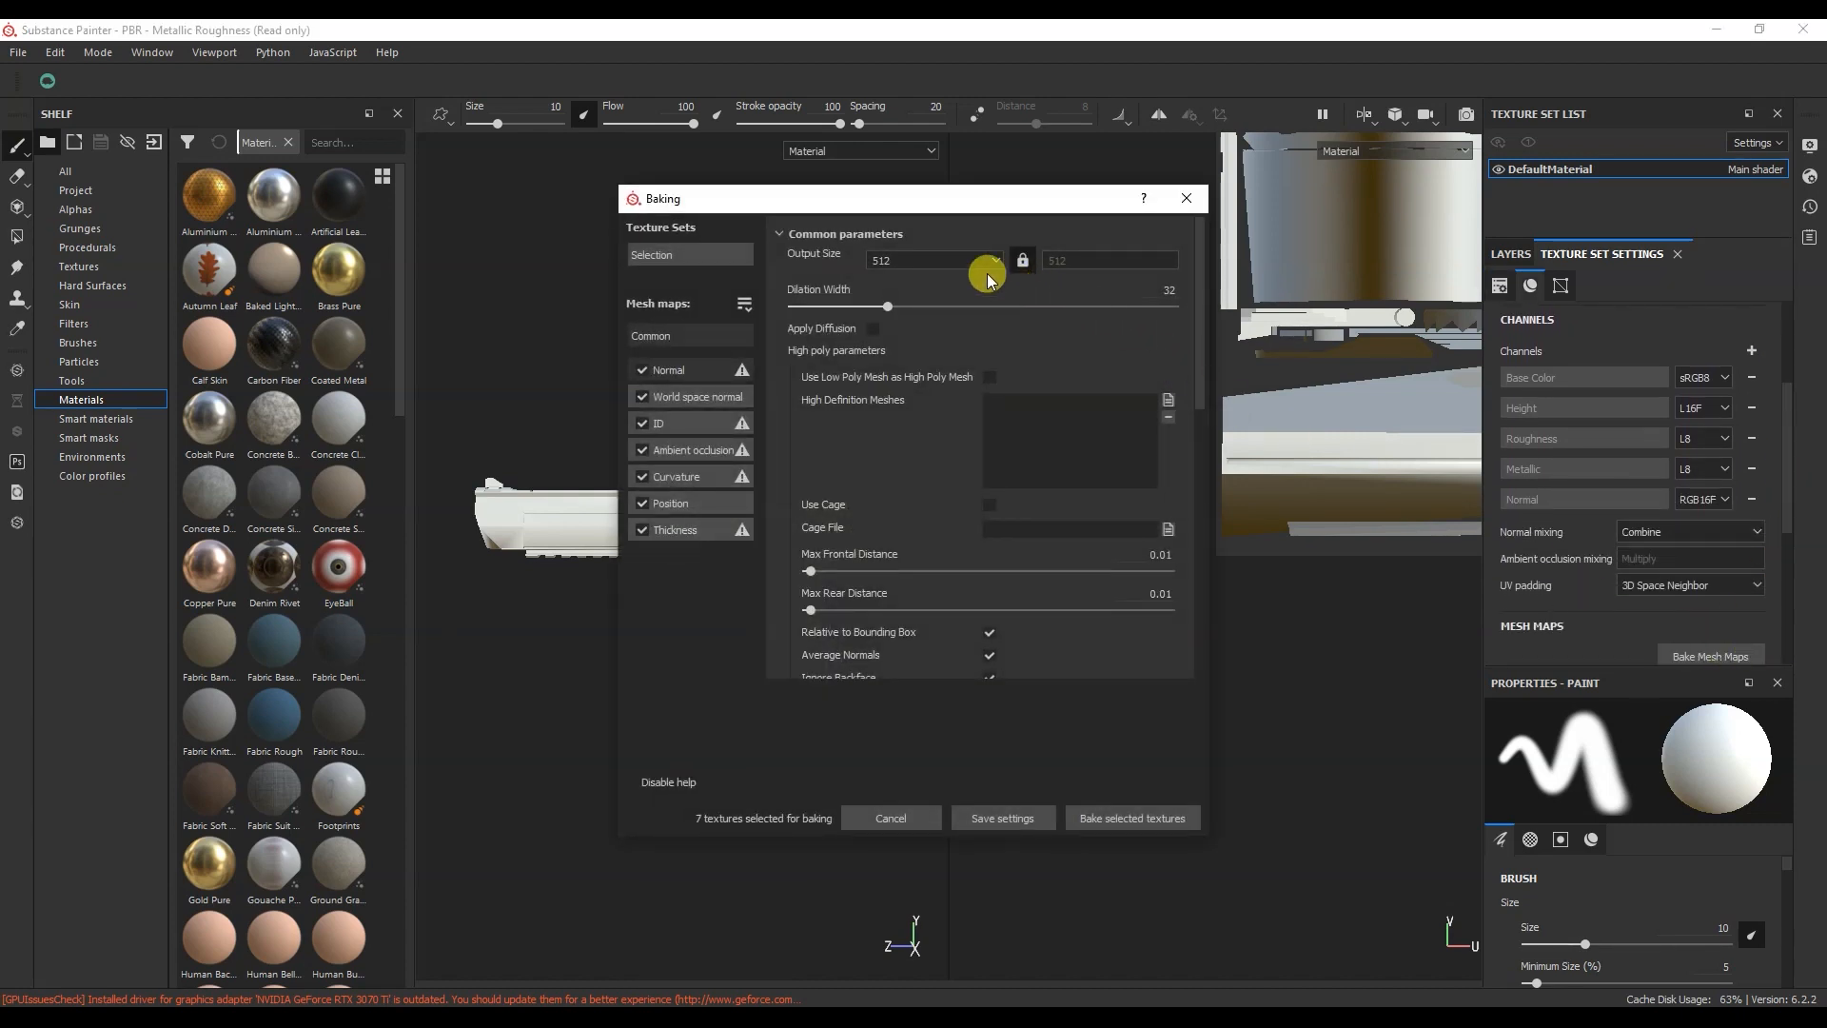
left_click(1160, 305)
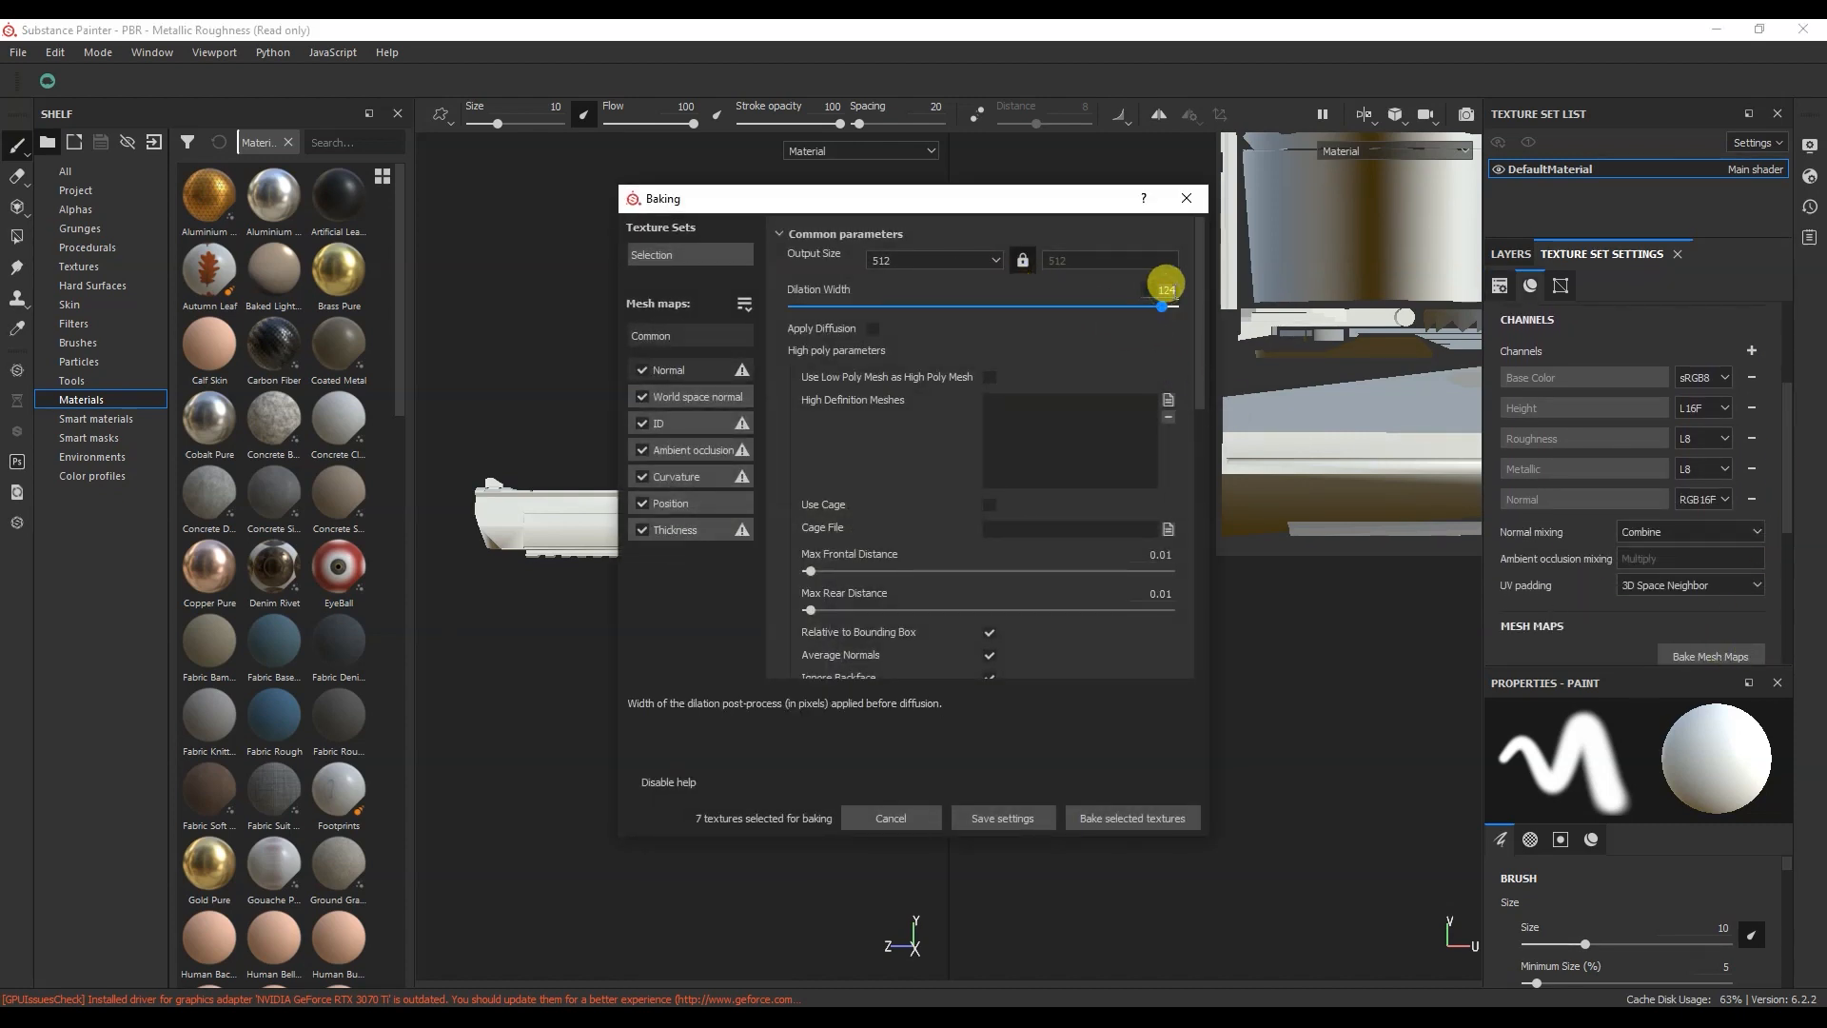
type("16")
key("Return")
left_click(945, 262)
left_click(930, 338)
left_click(873, 330)
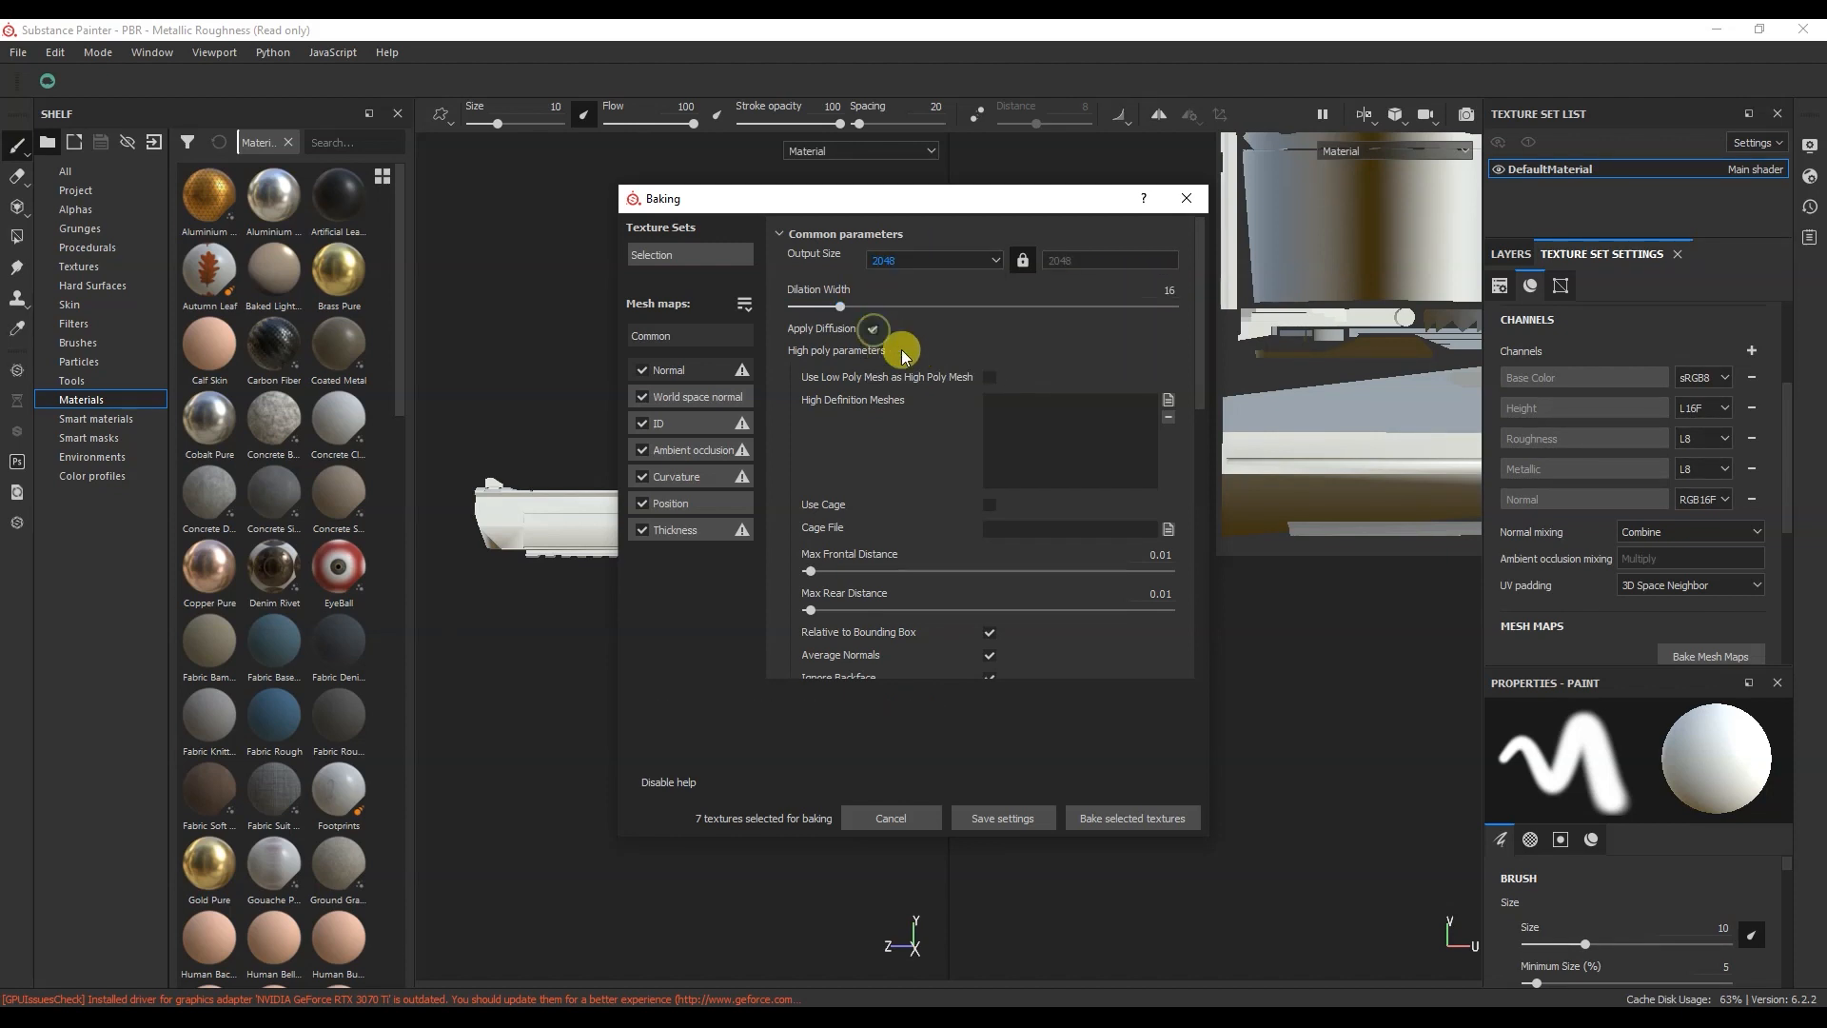
left_click(988, 377)
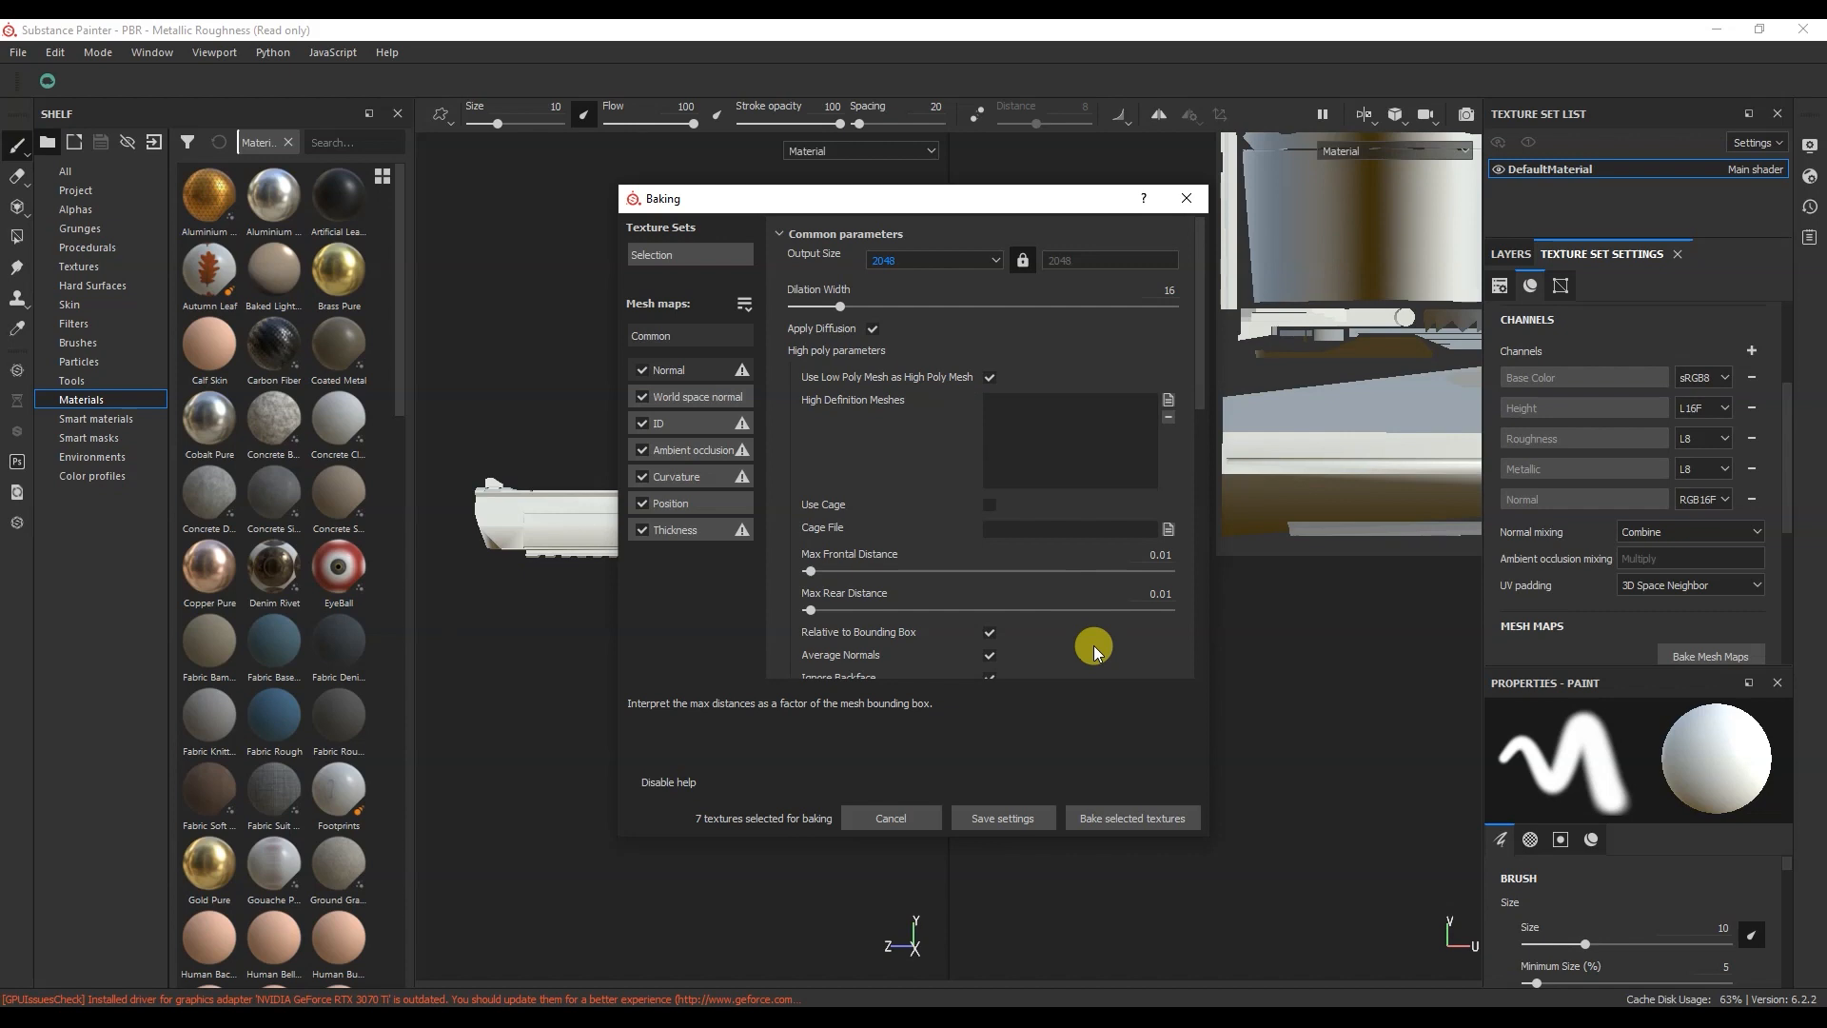
Step: Bake all selected mesh maps for the pistol and close the baking report
left_click(1157, 808)
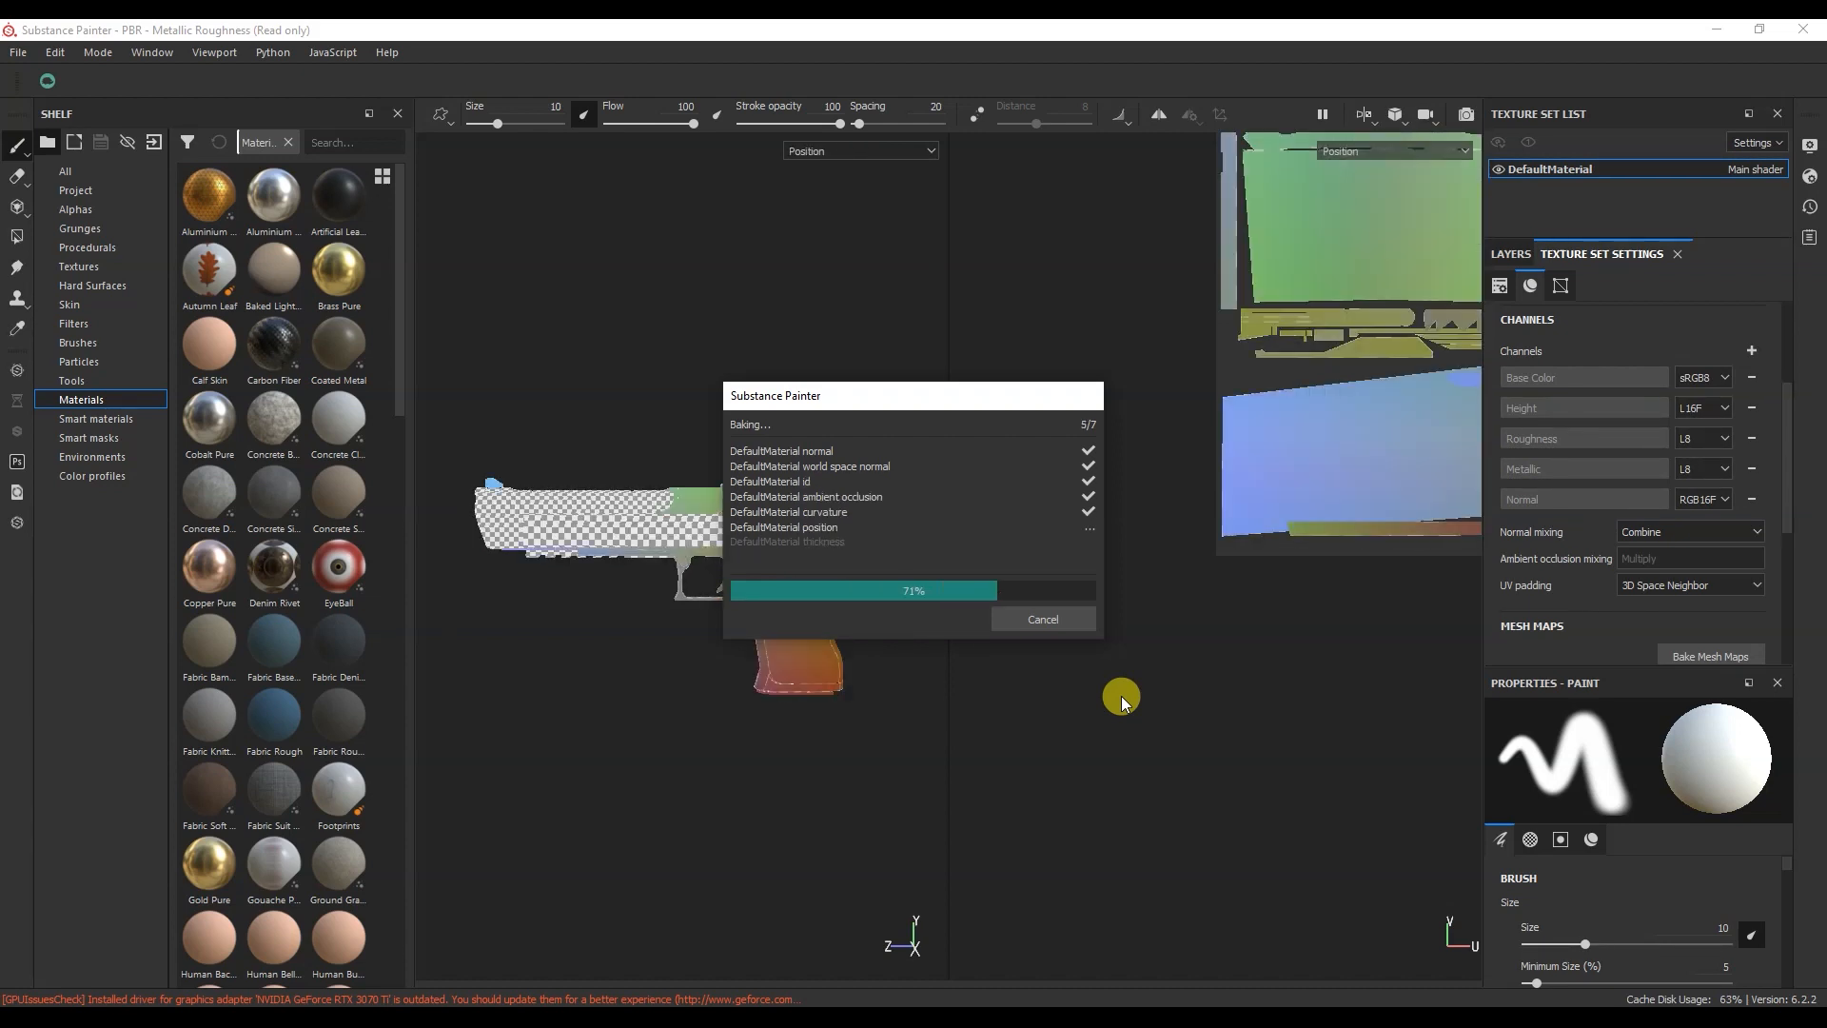
left_click(1030, 621)
left_click_drag(857, 648, 837, 577, "alt")
Step: Delete the empty default paint layer, Layer 1, from the layer stack
left_click(1510, 254)
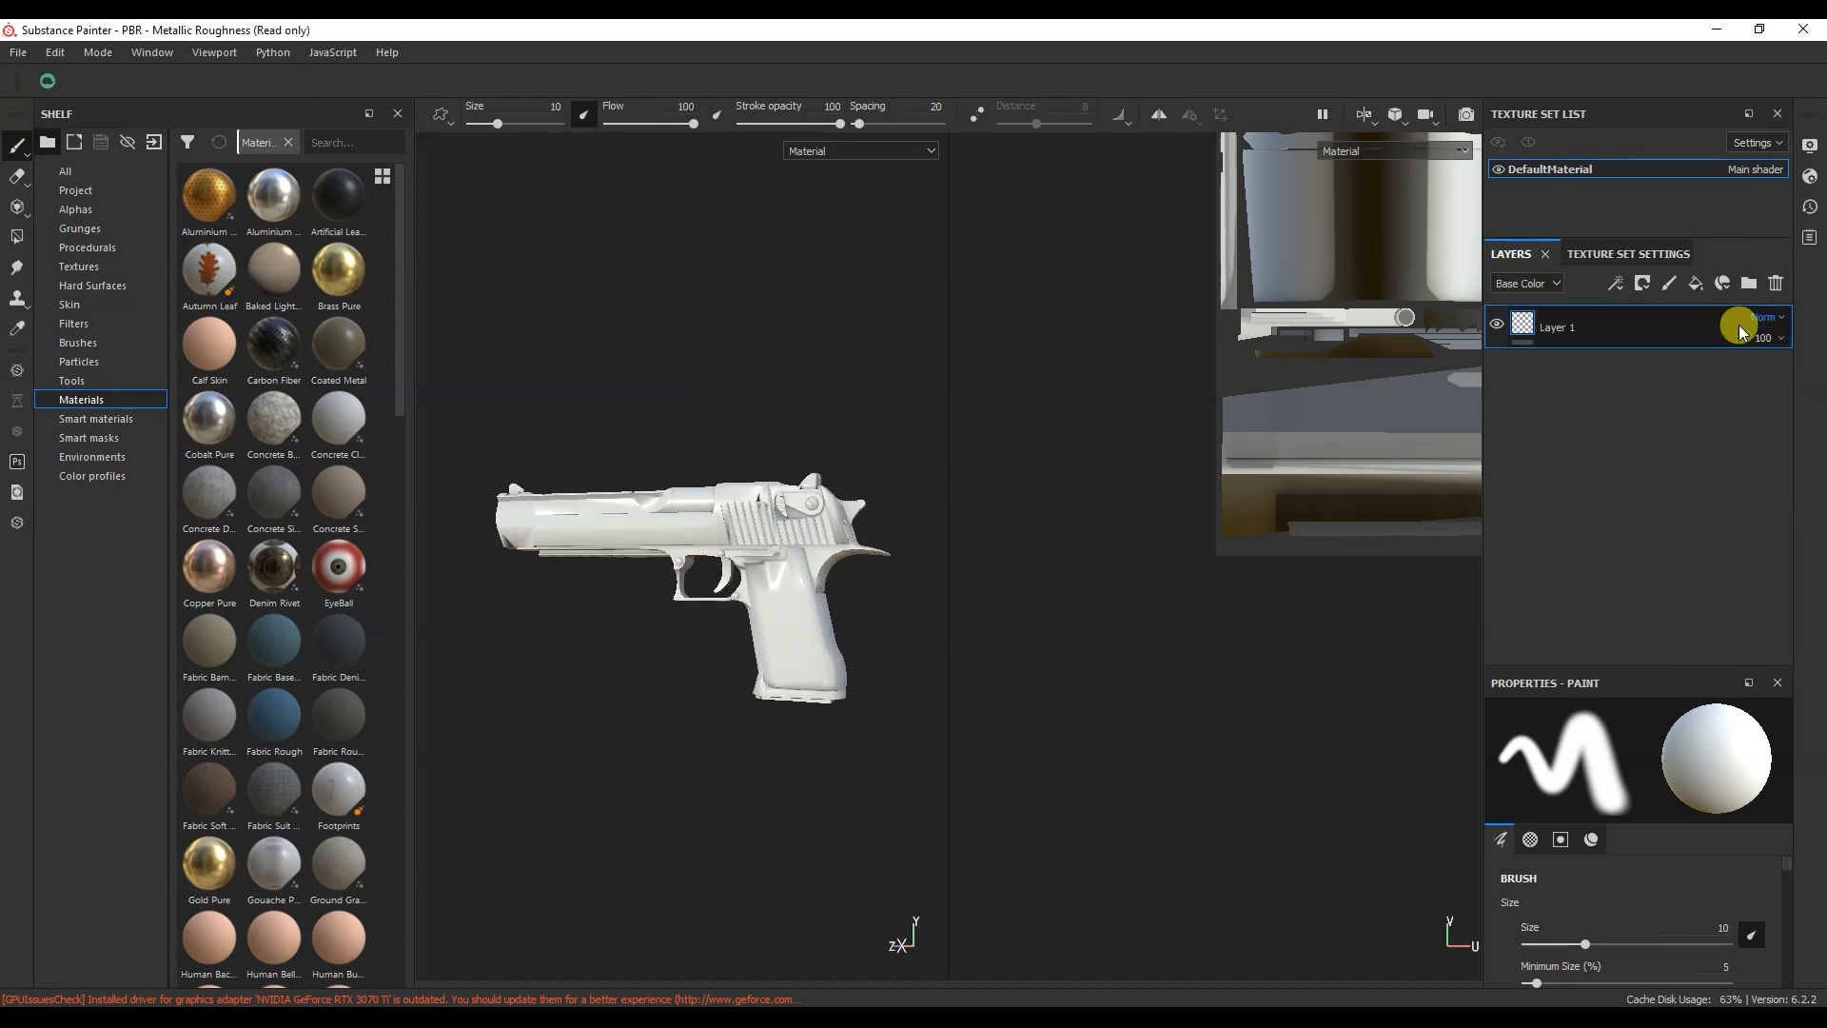
left_click(1776, 288)
scroll(755, 578, "up", 1)
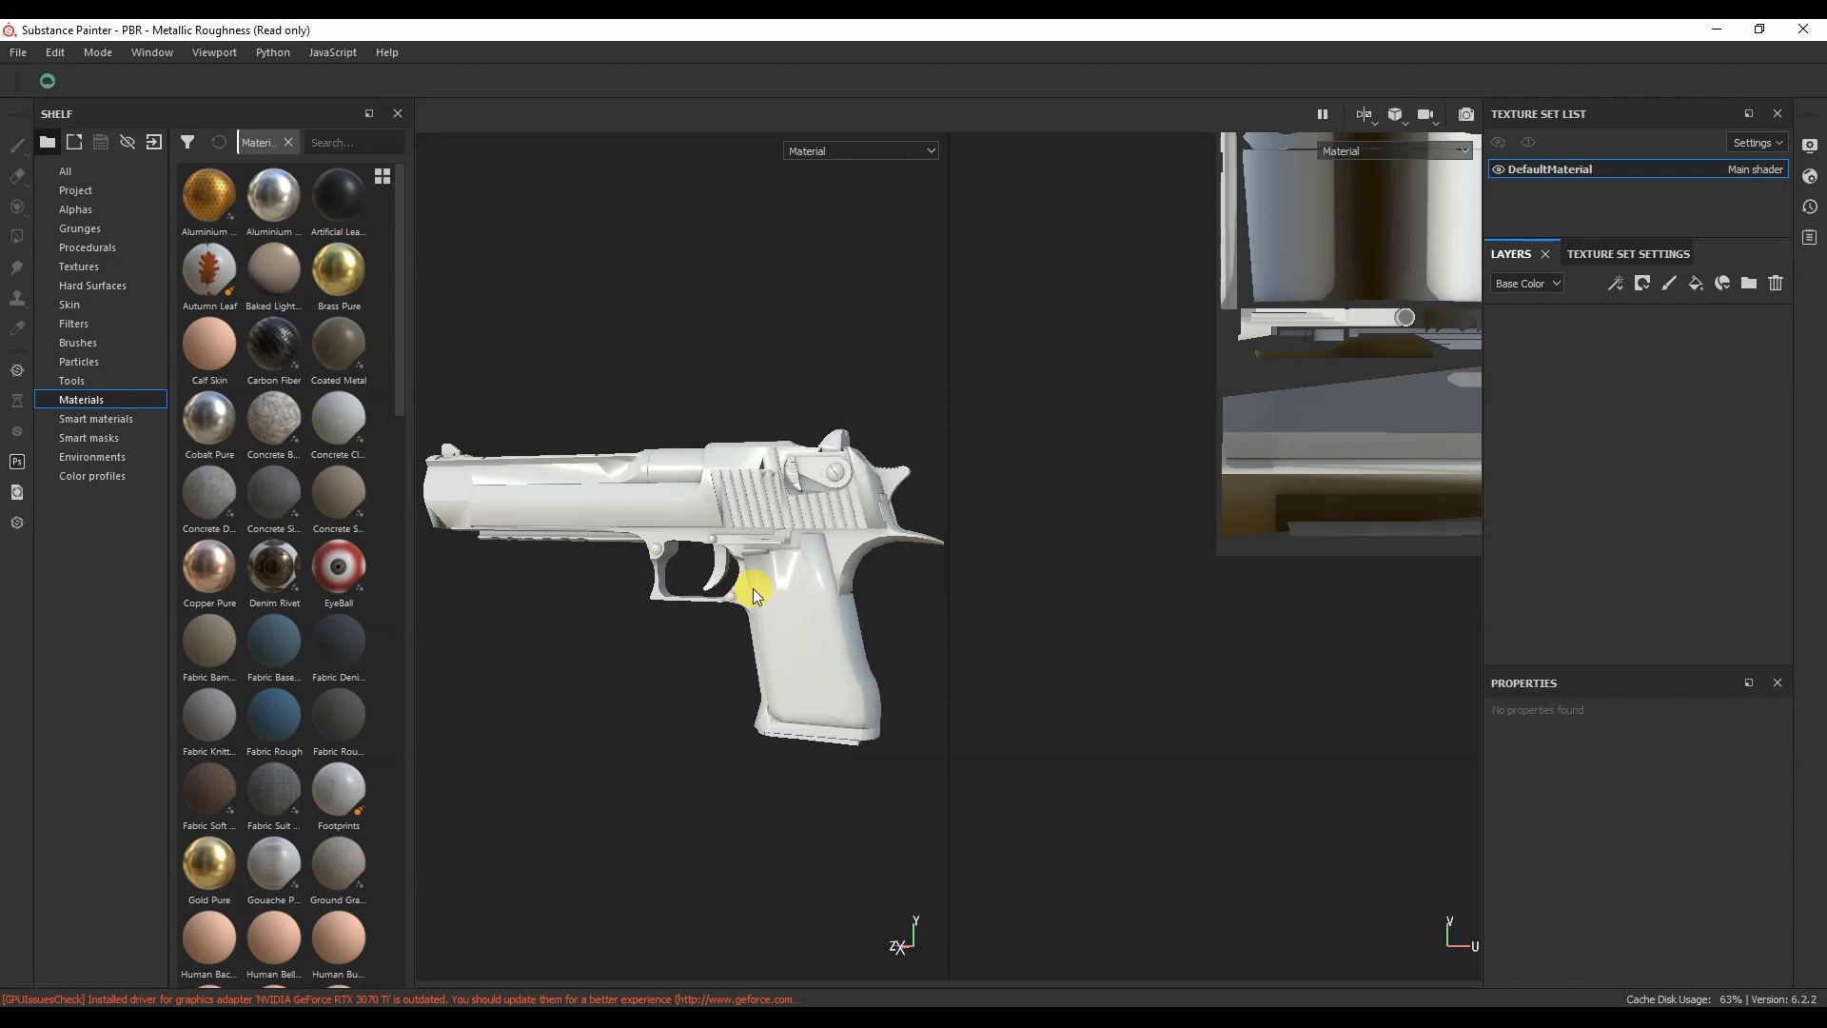
Step: Enable shadows in the display settings and set the shadows opacity to 47
left_click(1811, 144)
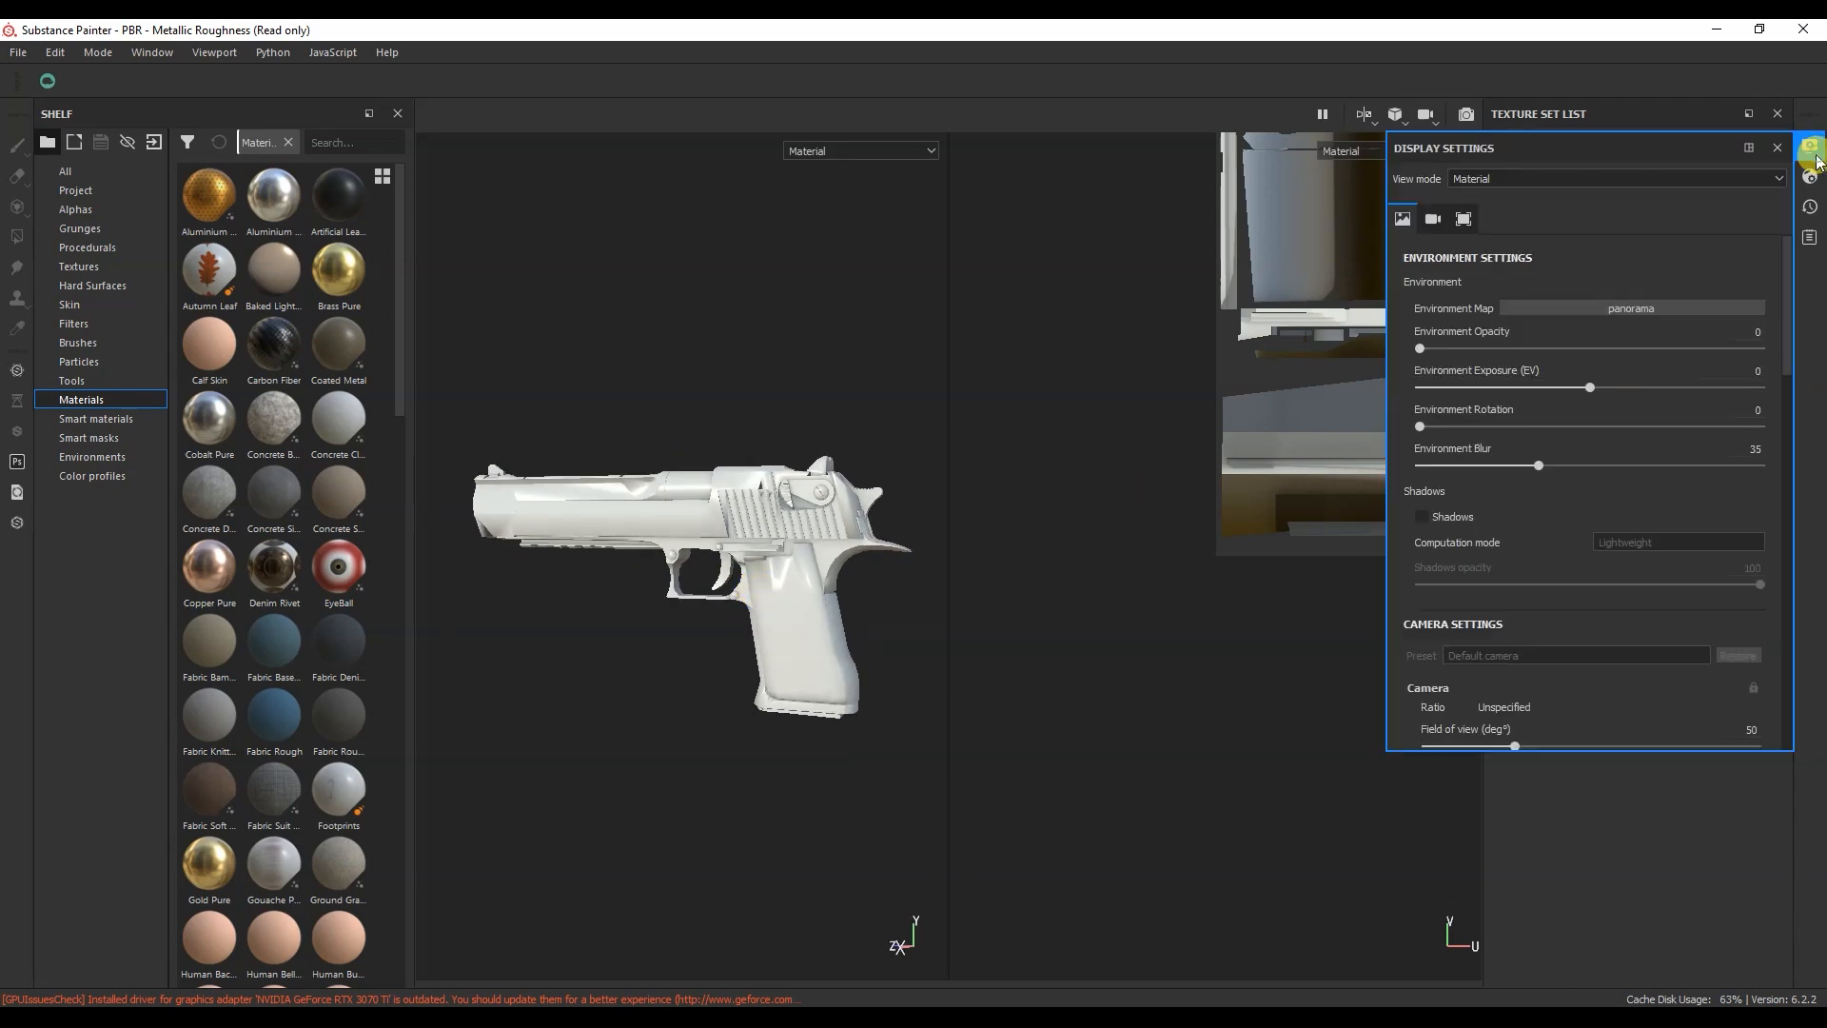
left_click(1436, 515)
left_click_drag(1728, 587, 1578, 584)
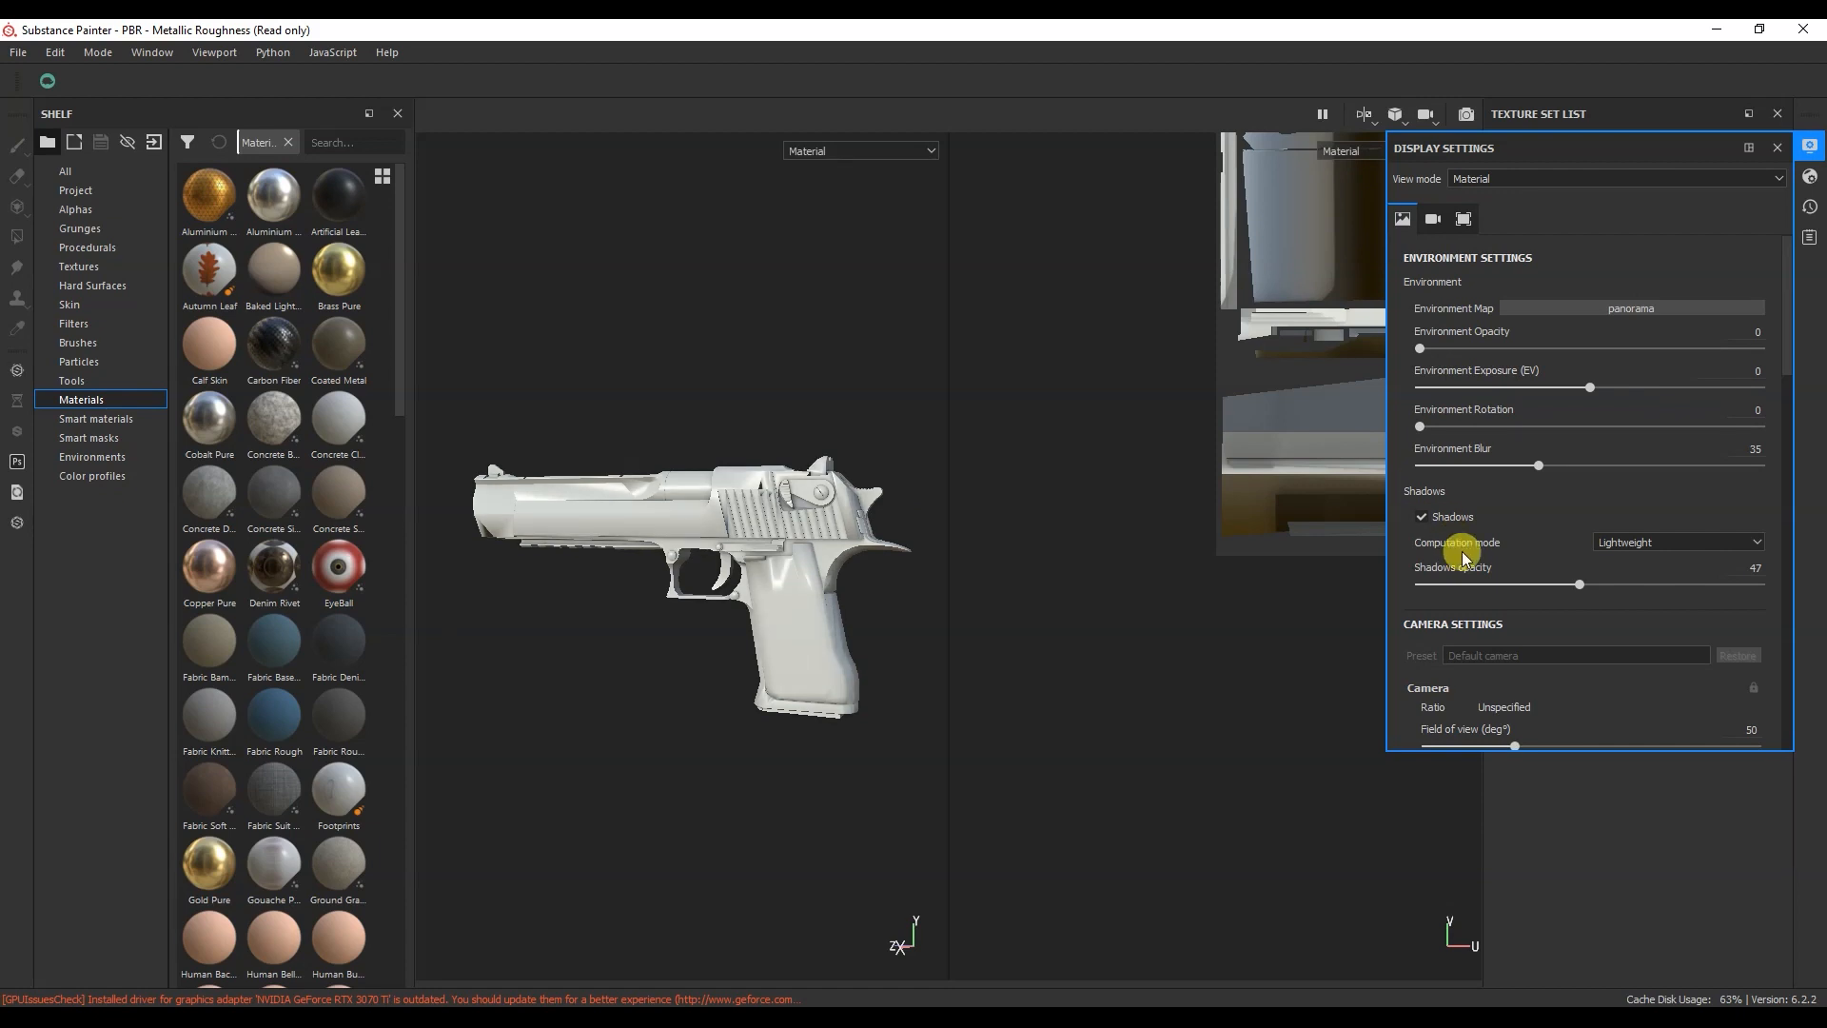
Step: Activate temporal anti-aliasing with 63 accumulations and close the display settings
left_click_drag(1786, 343, 1788, 524)
left_click(1499, 501)
left_click_drag(1493, 545, 1747, 546)
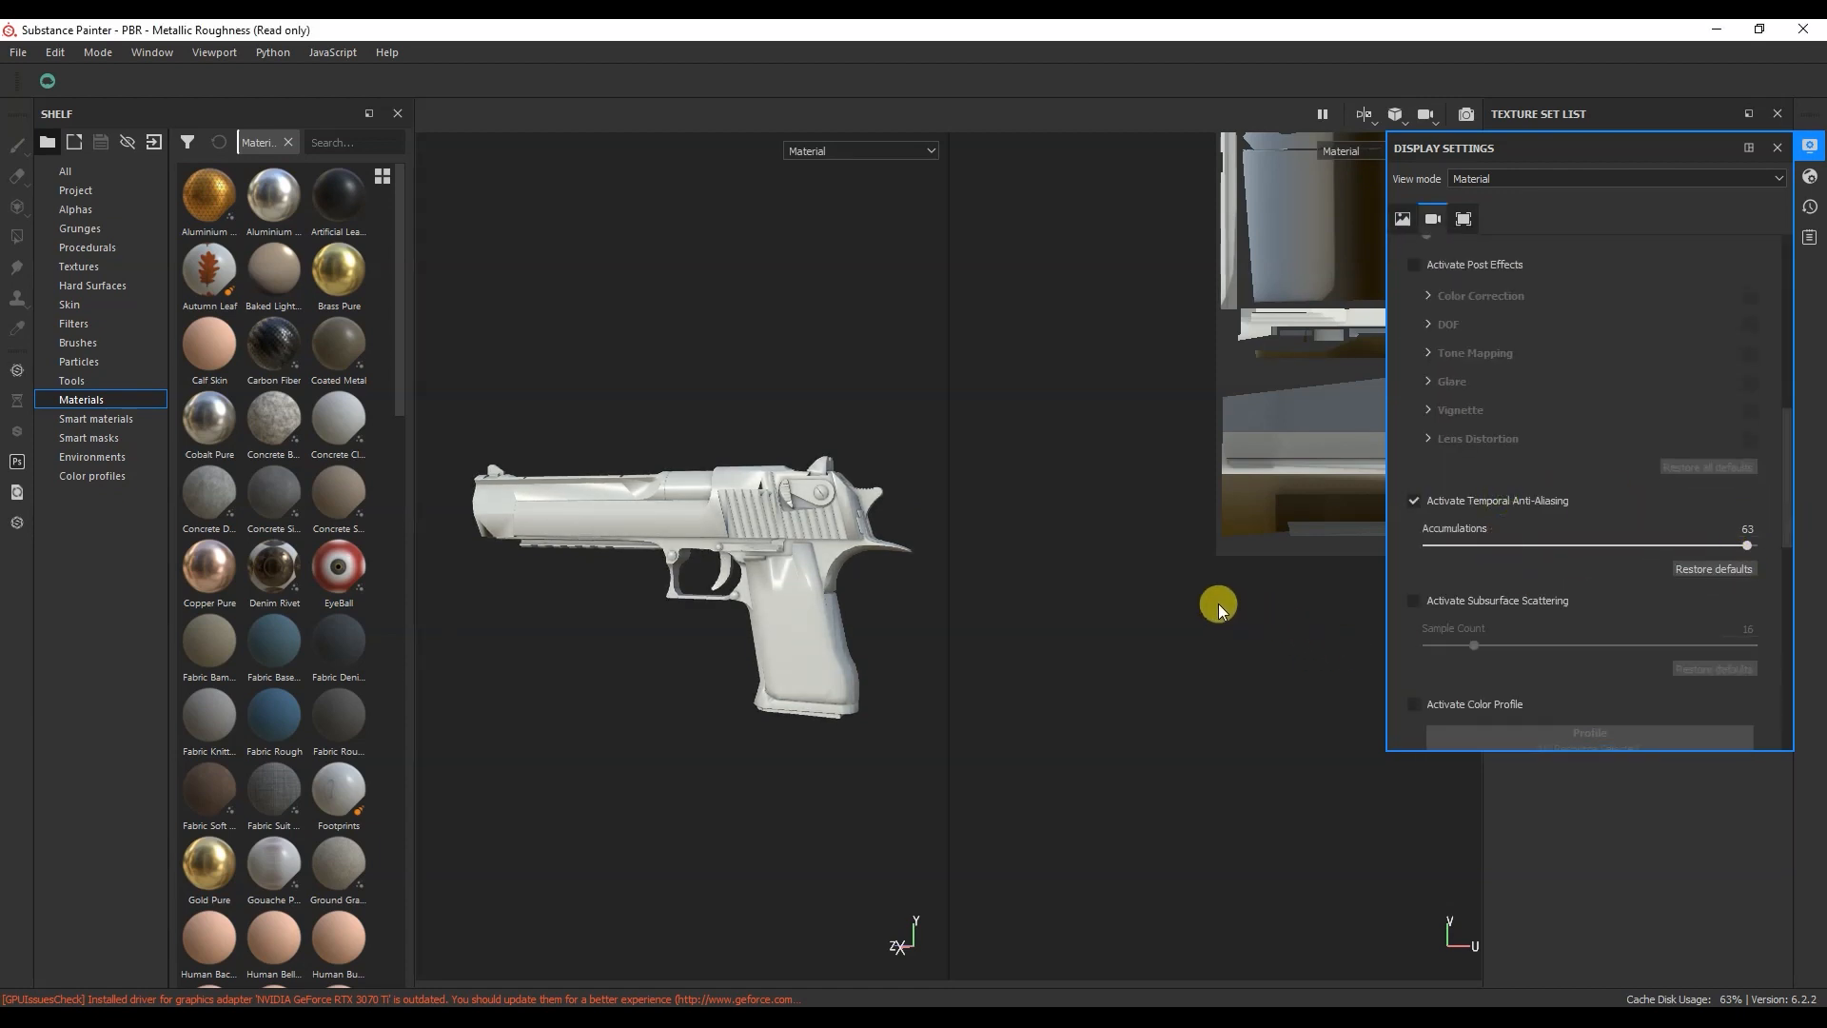
scroll(1608, 449, "up", 3)
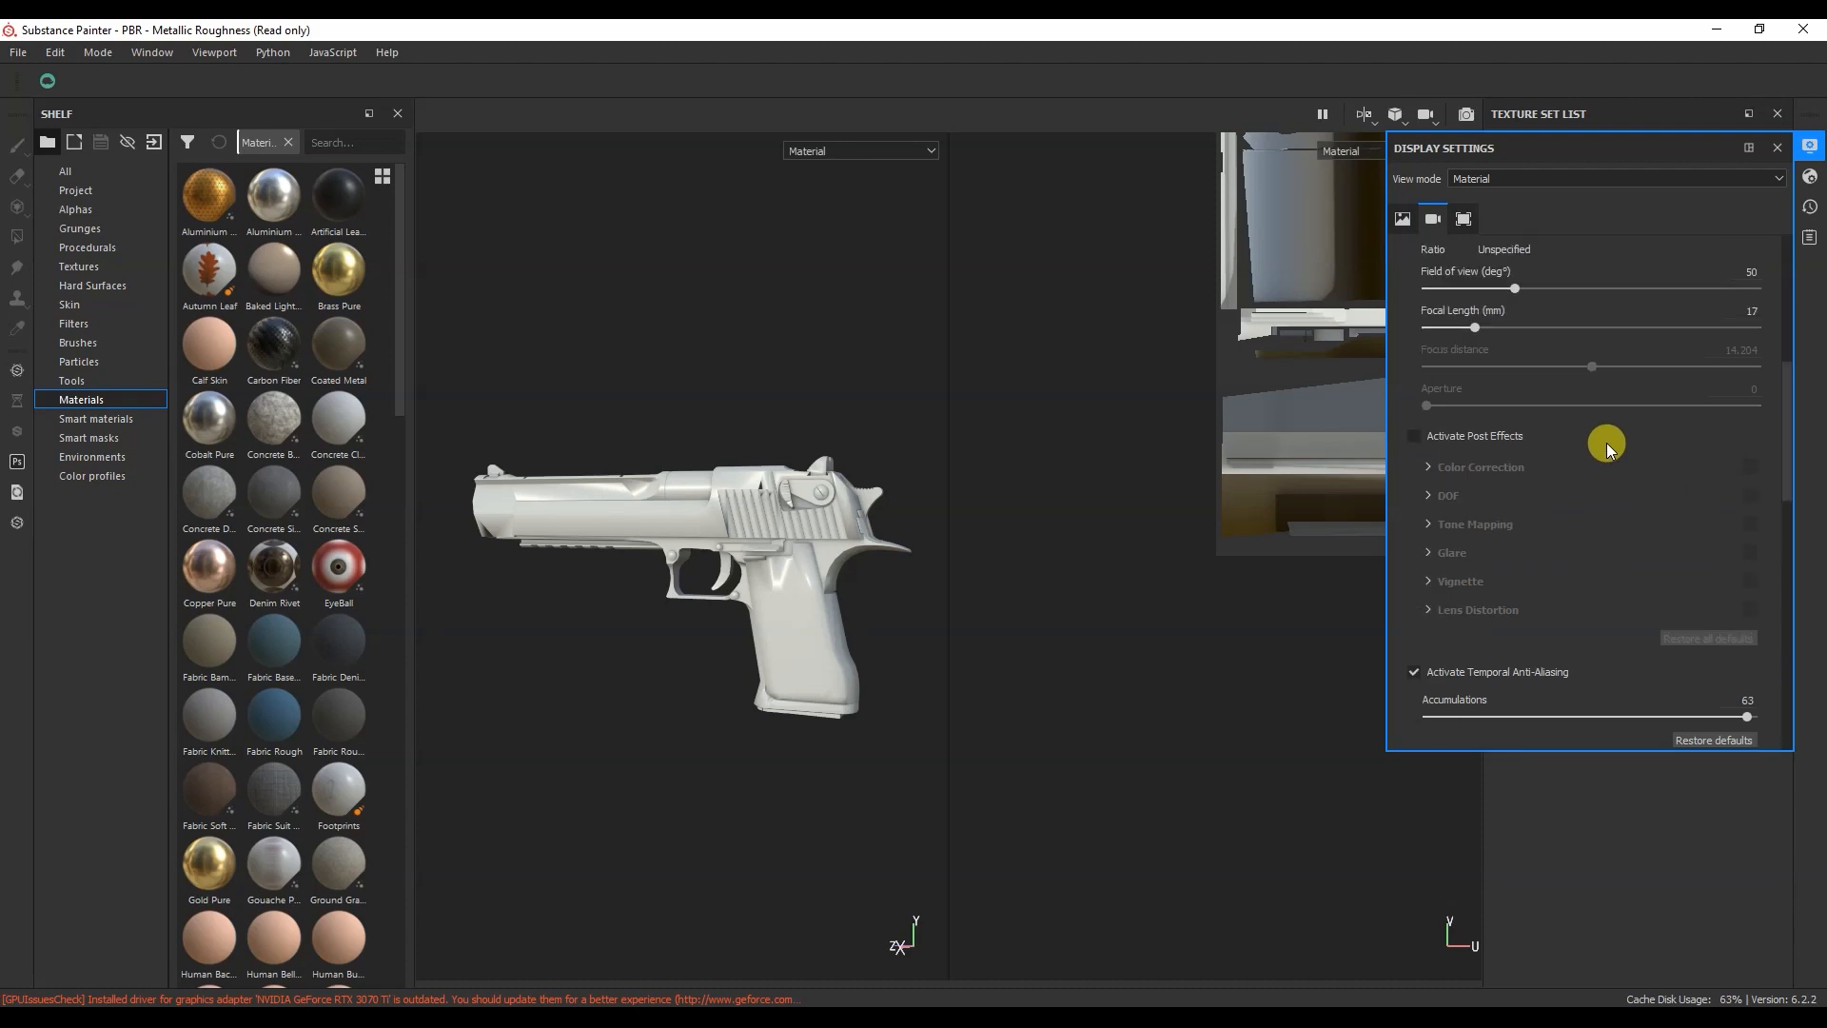
scroll(1608, 442, "up", 8)
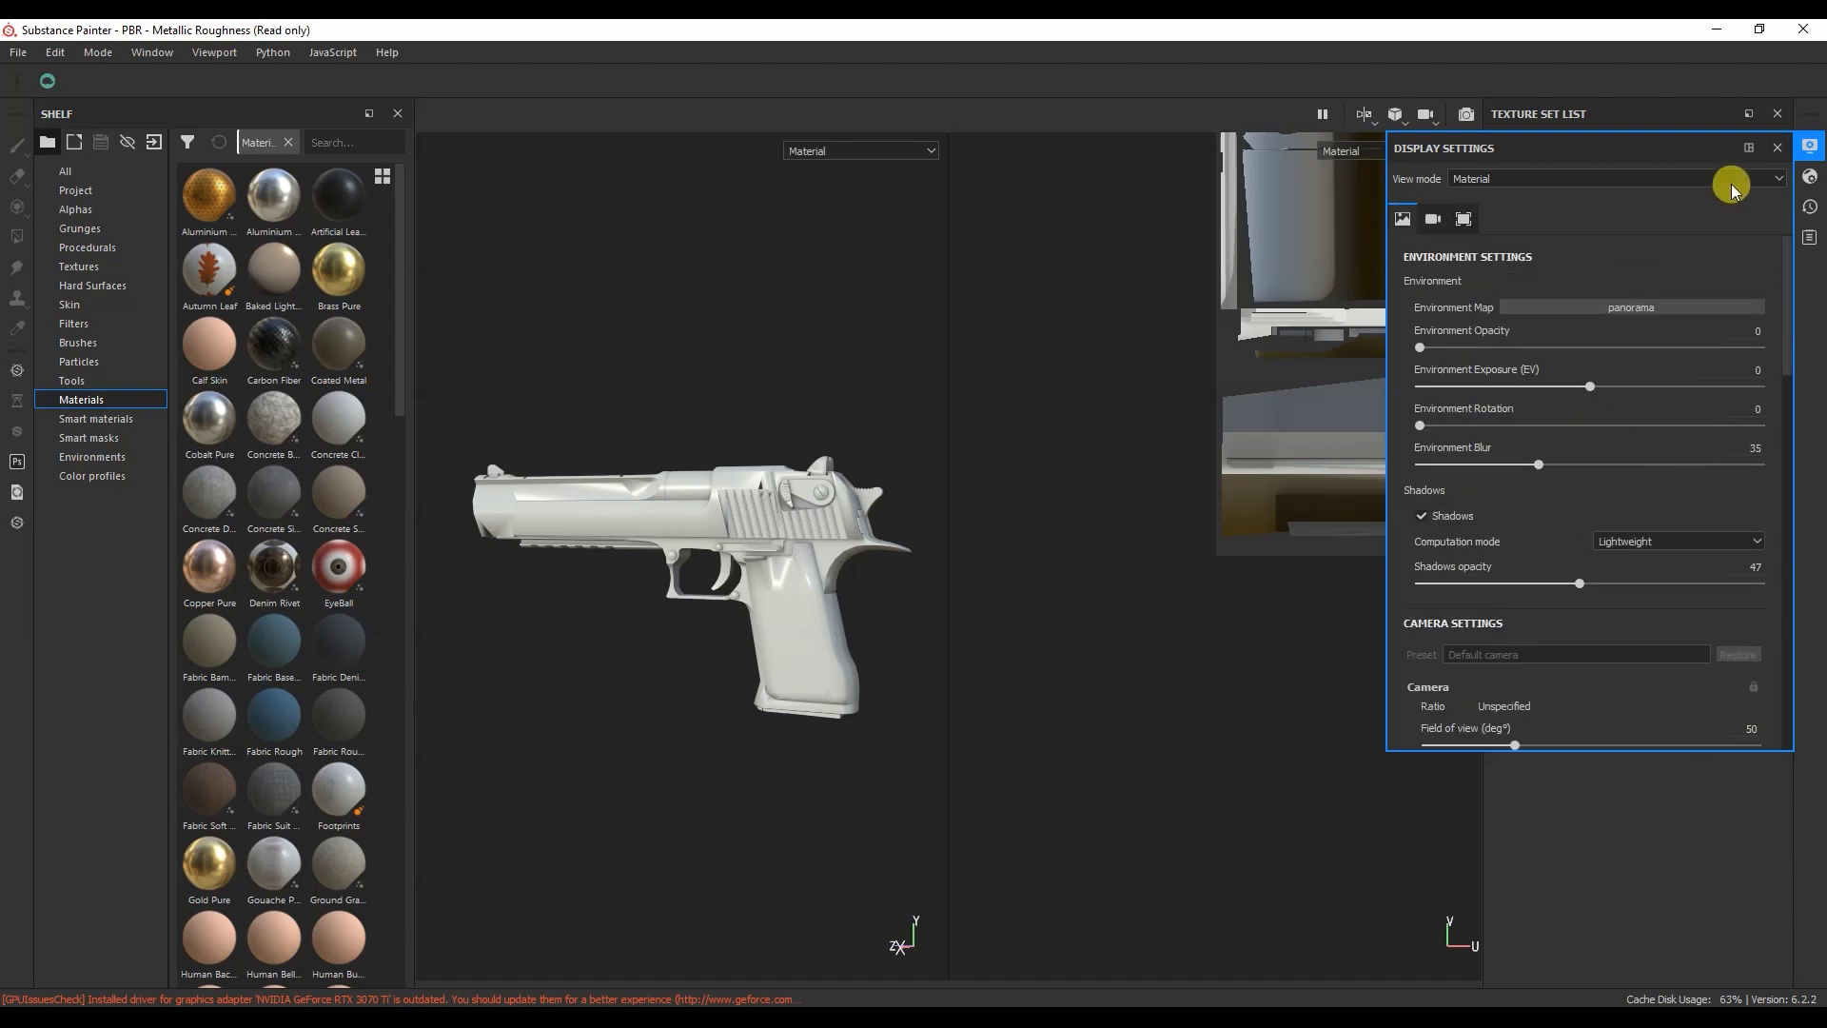
left_click(1778, 149)
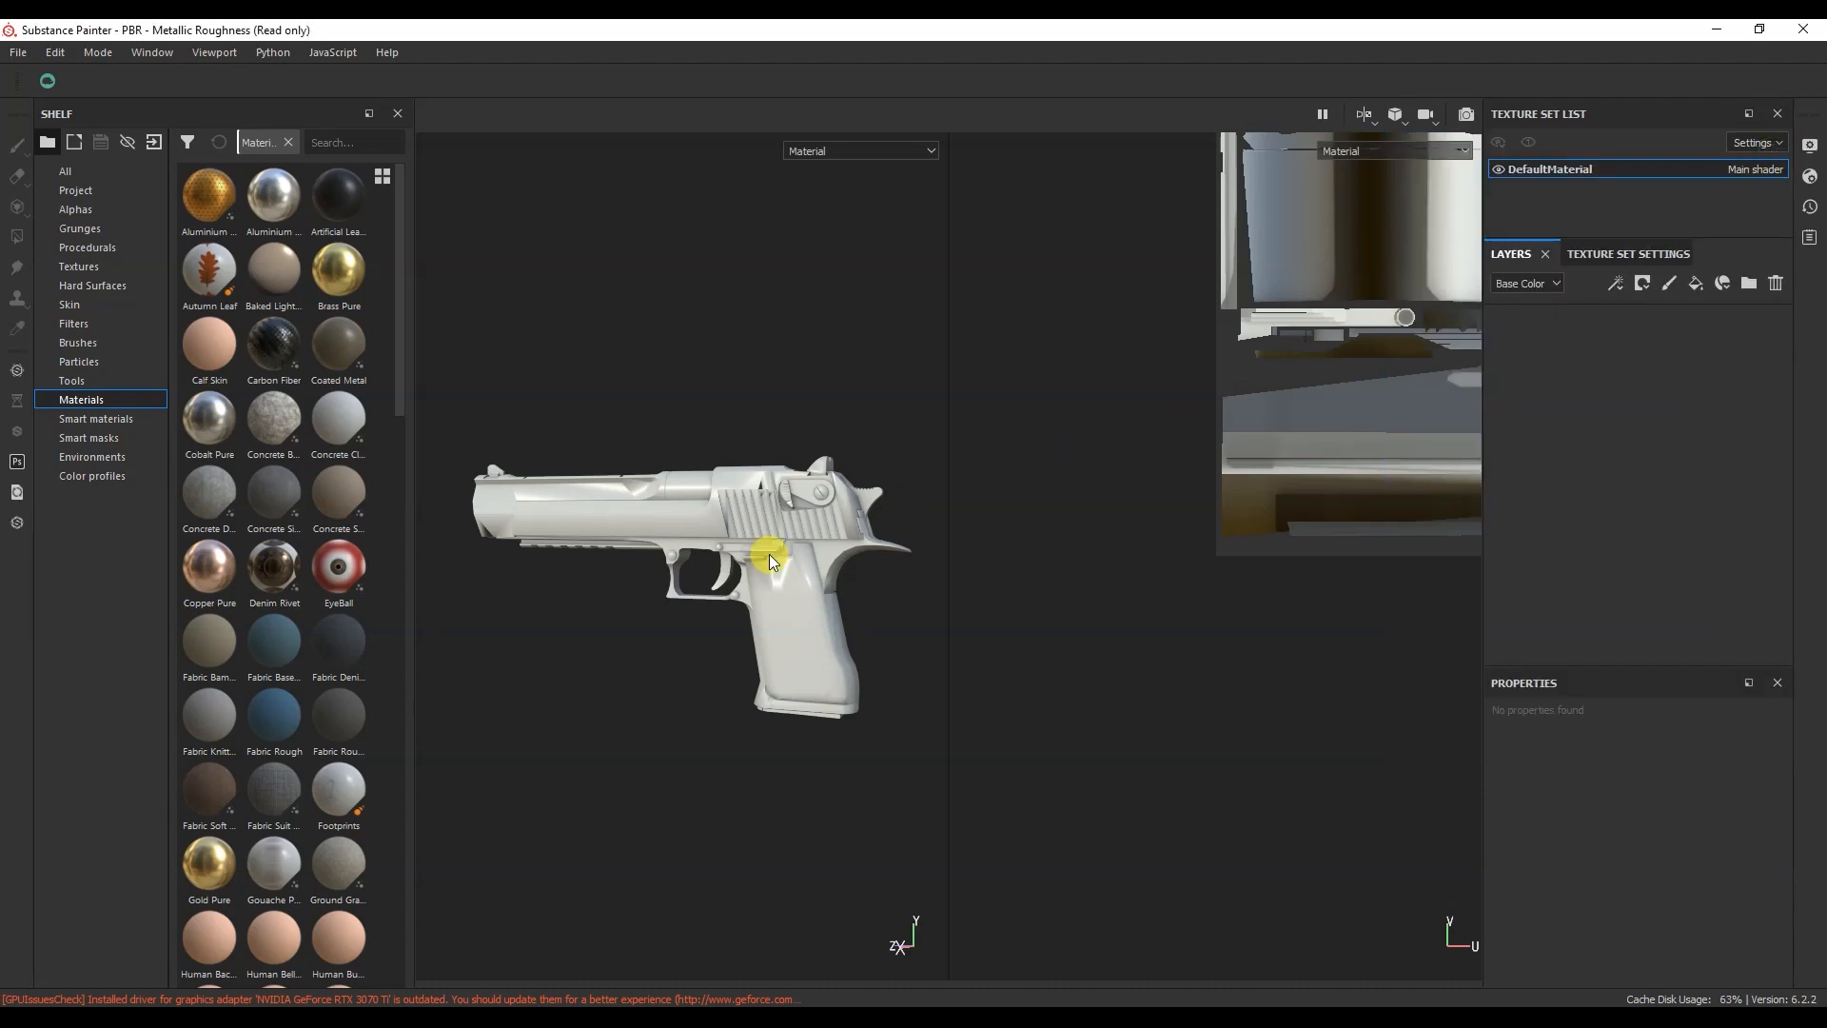
Step: Add the Machinery smart material to the pistol's layer stack
left_click_drag(631, 580, 704, 579, "alt")
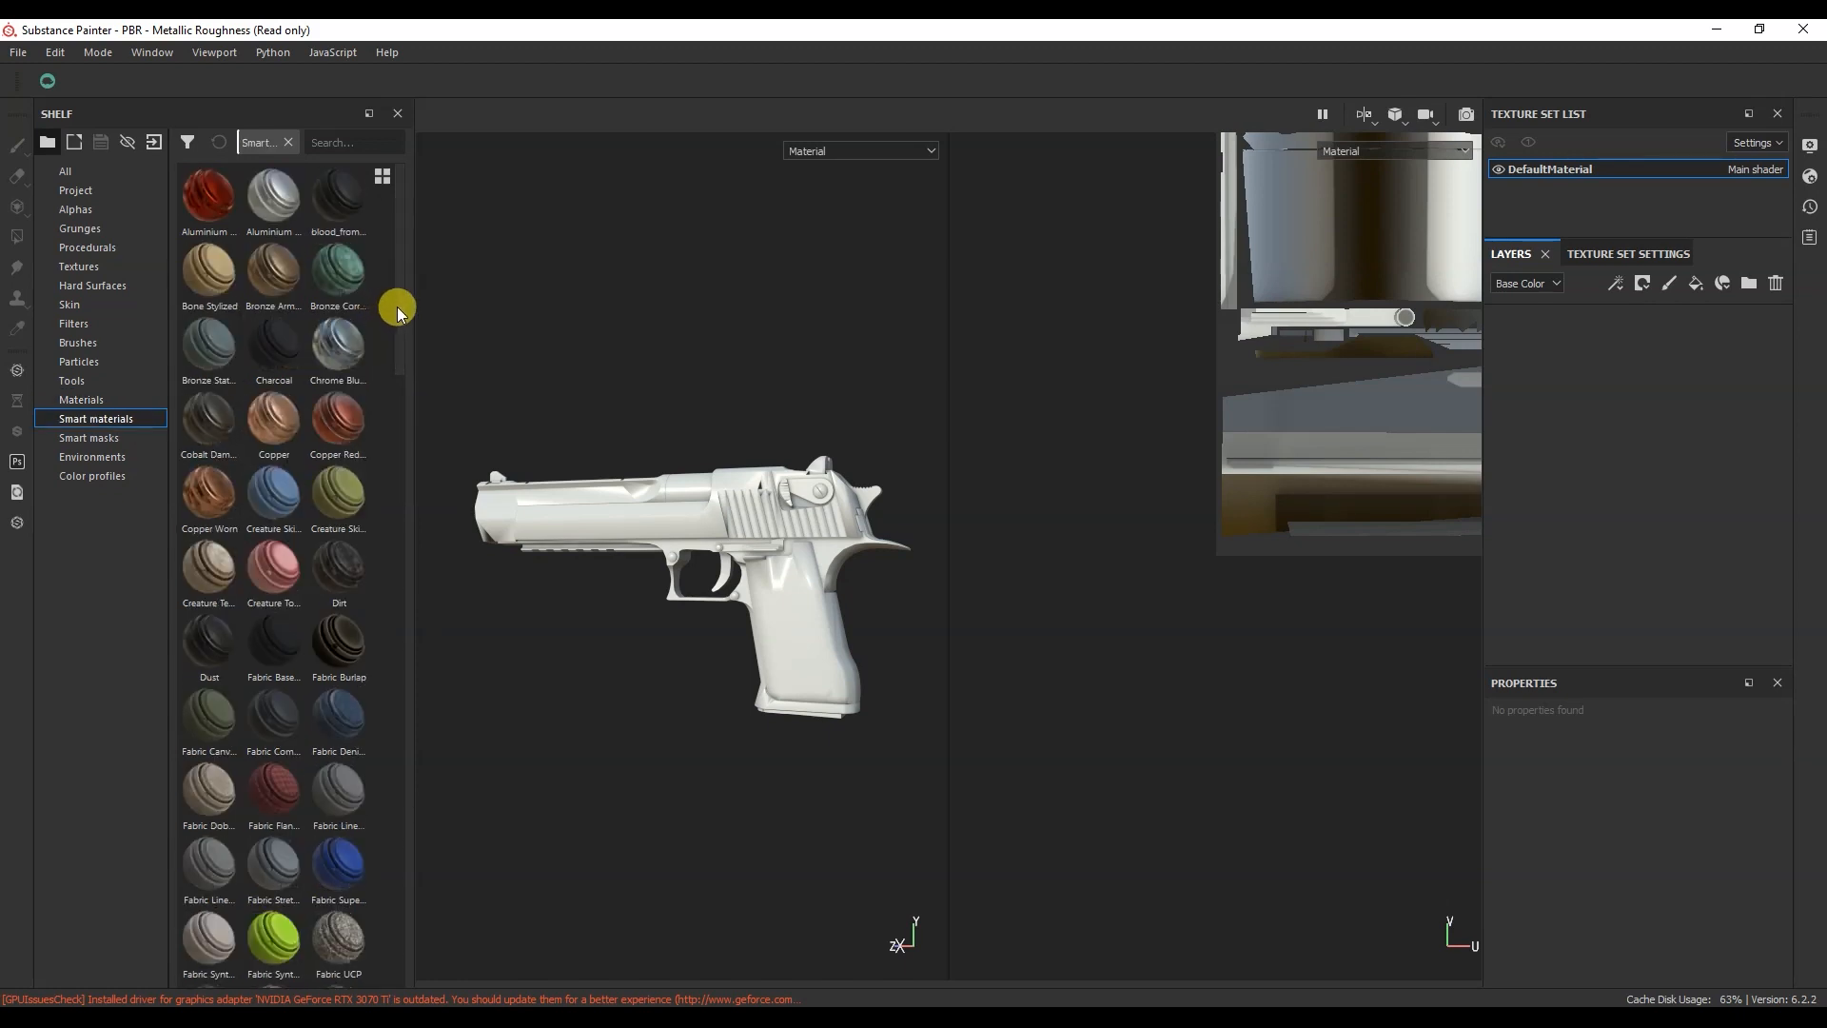
left_click_drag(396, 317, 1557, 409)
left_click(214, 635)
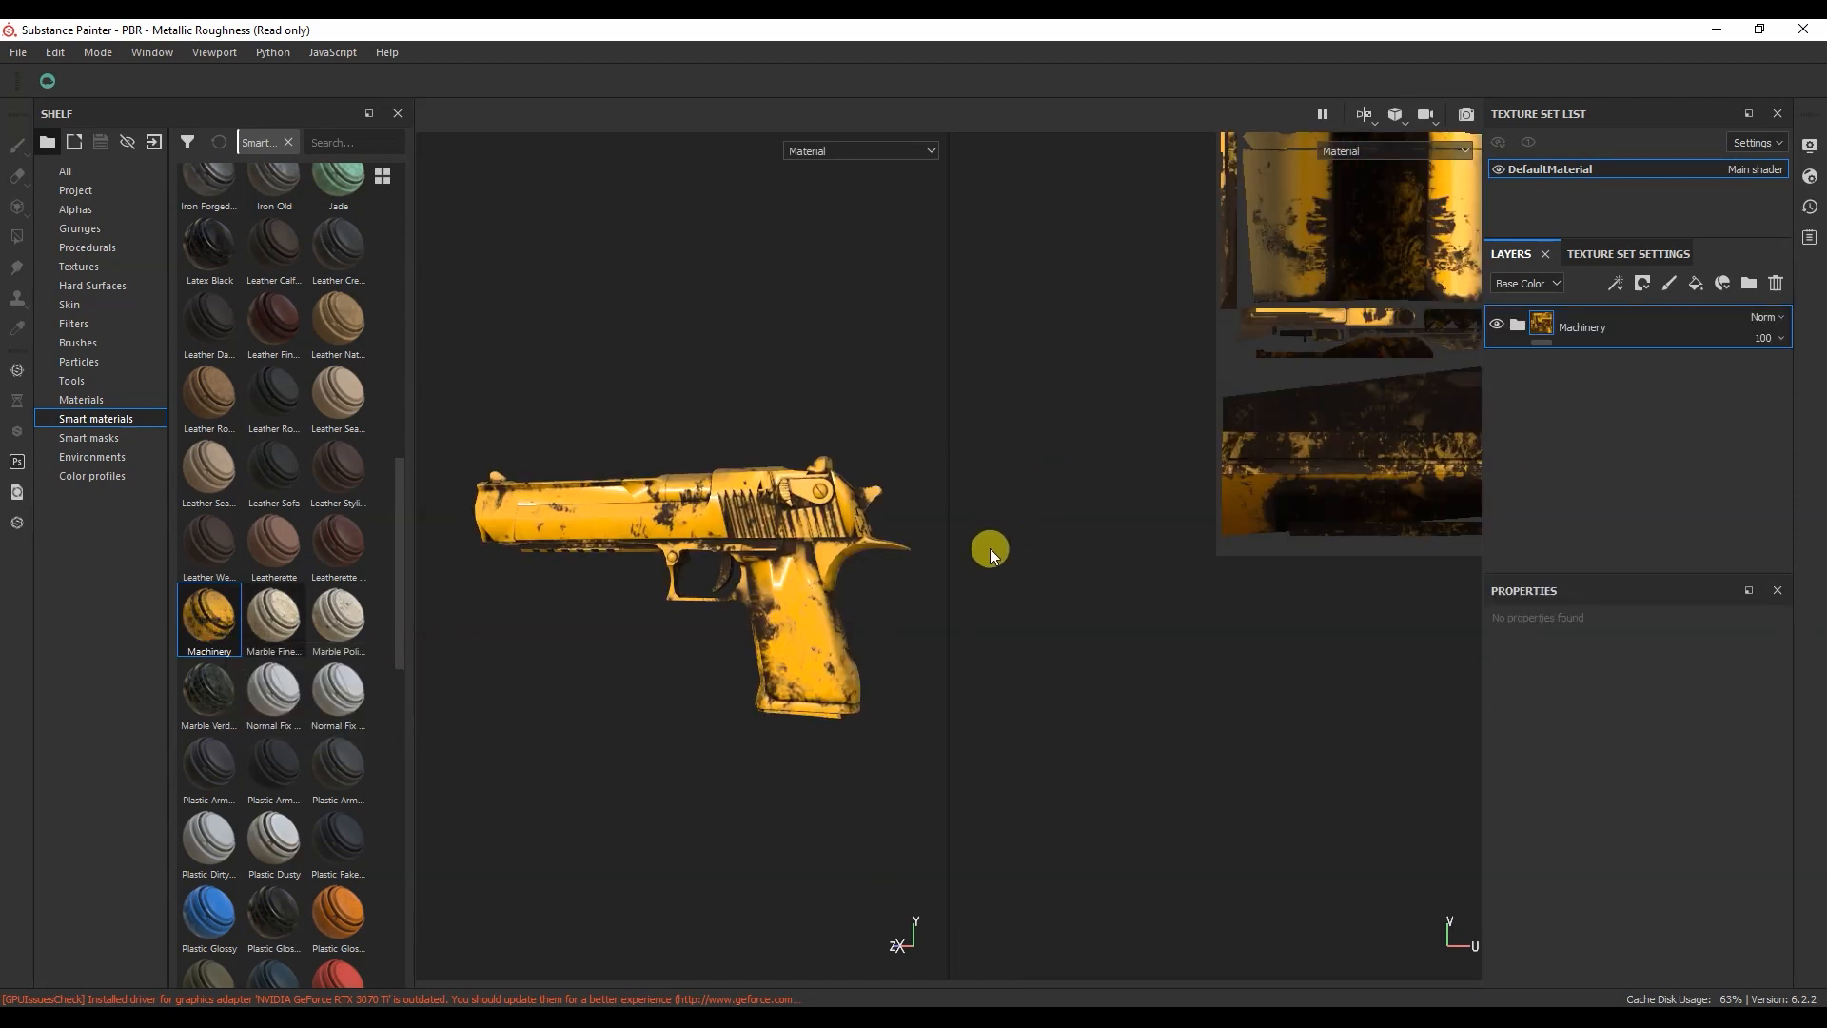
Step: Examine the mesh maps feeding the Mask Editor of Machinery's Rust layer and compare them with the texture set's baked maps
left_click(1519, 325)
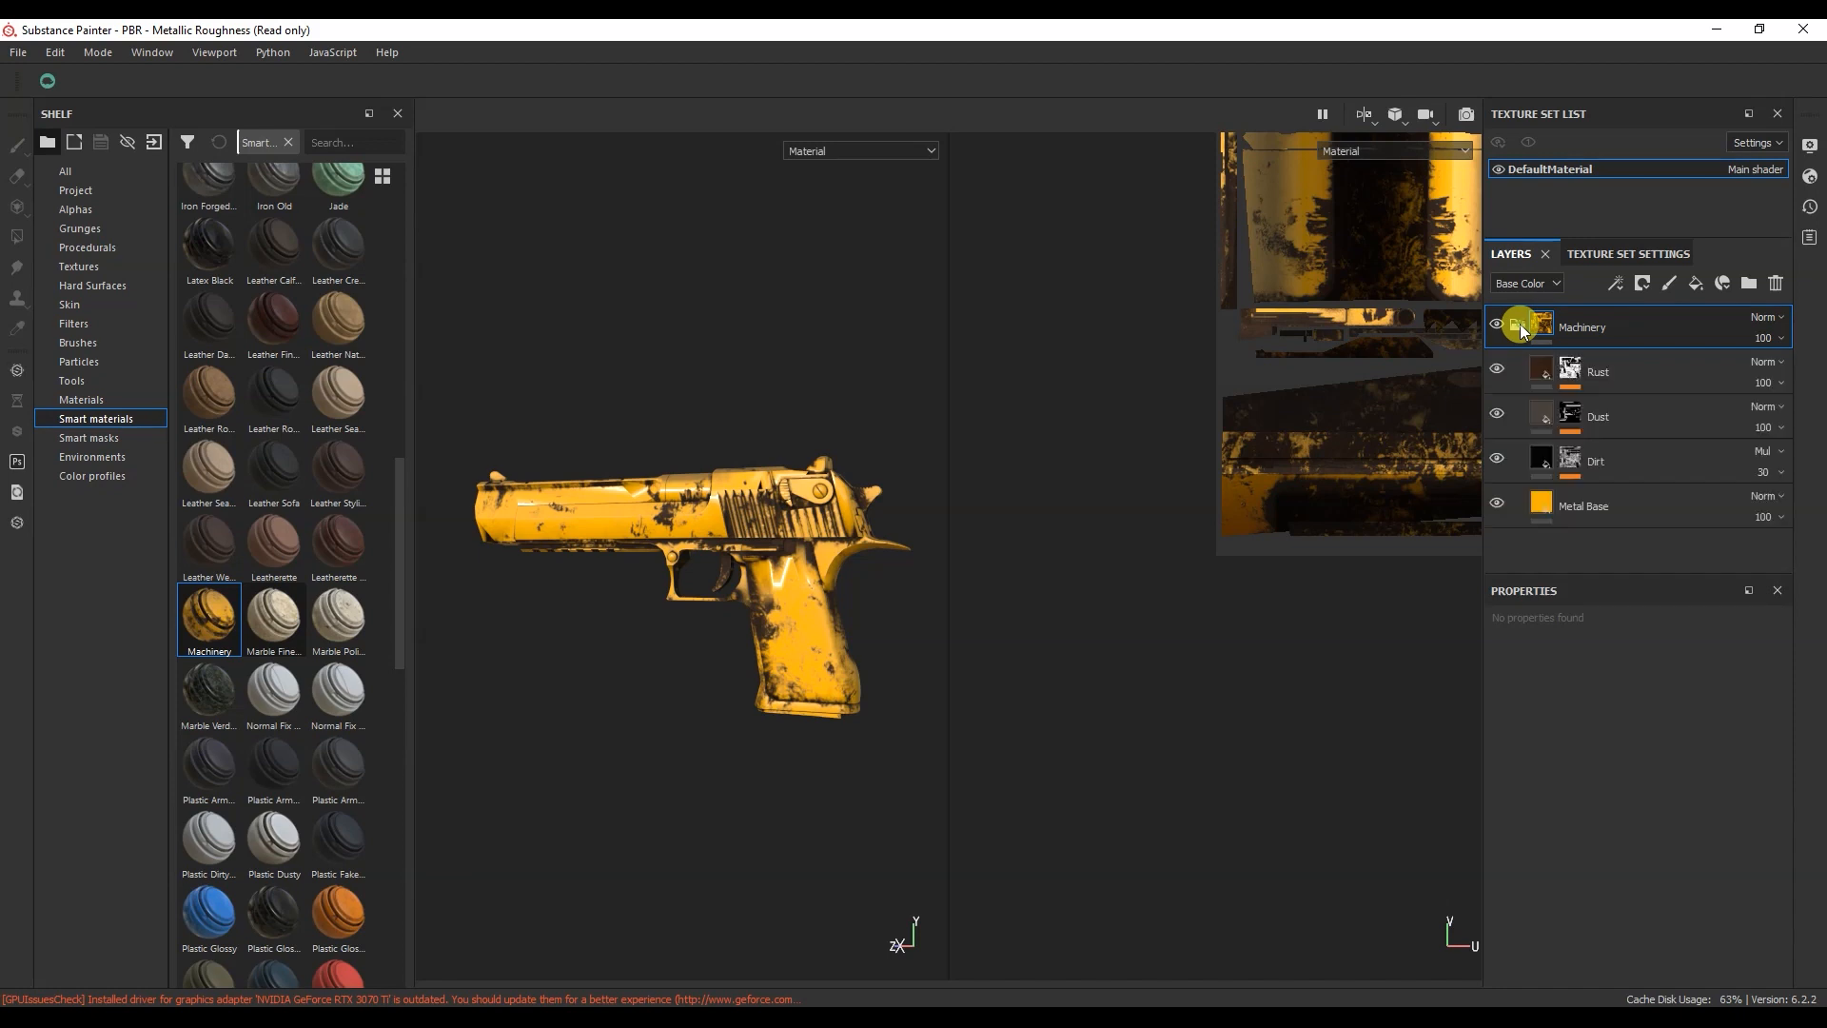
left_click(1571, 369)
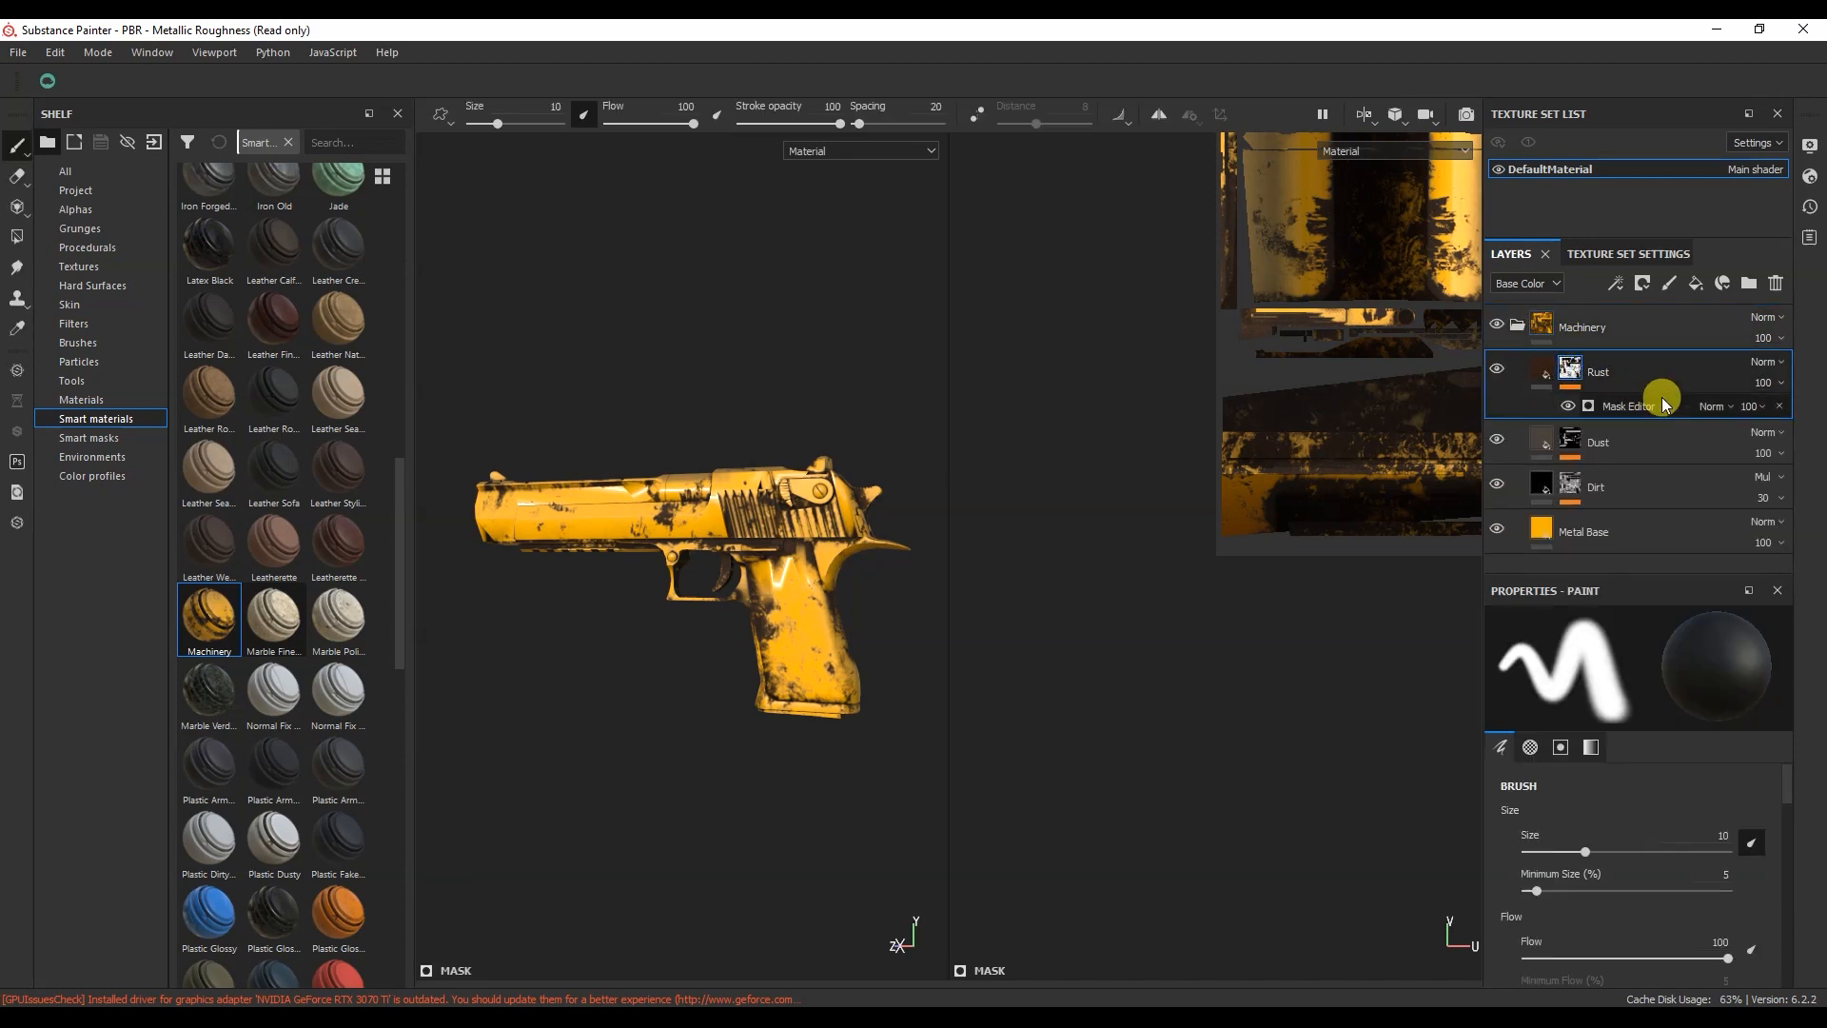
left_click(1662, 405)
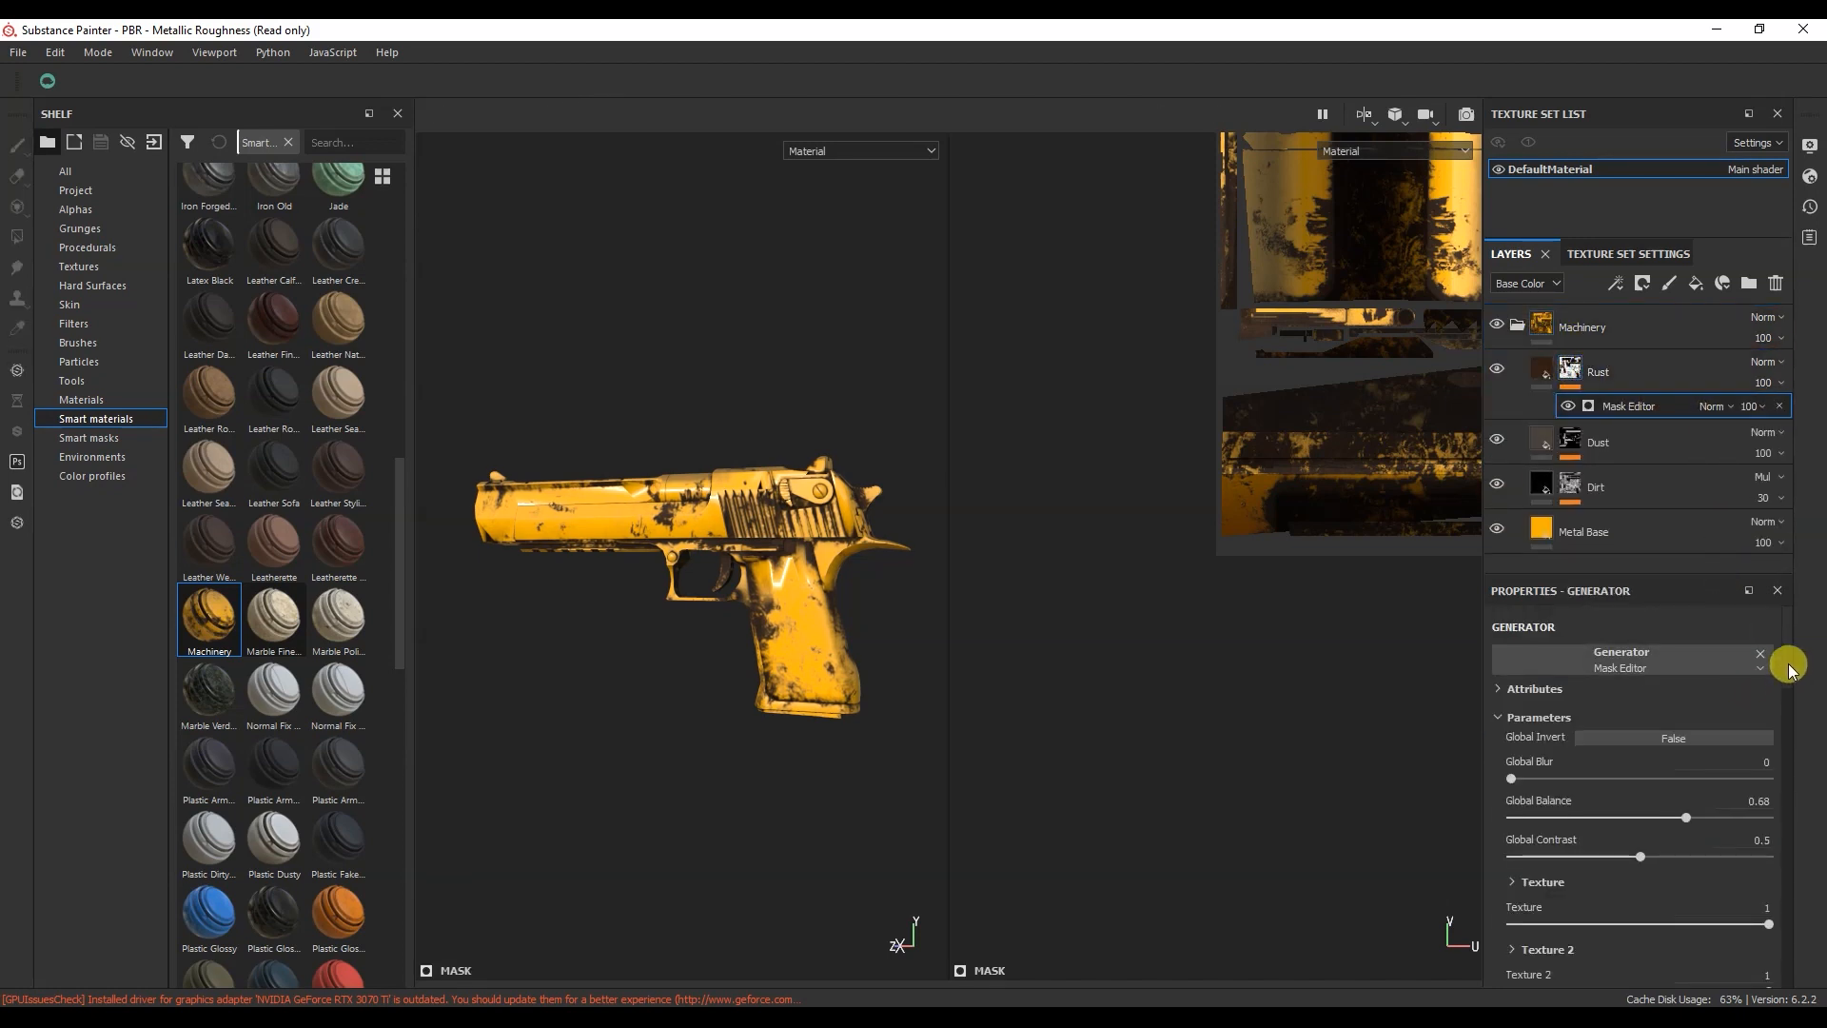
left_click_drag(1789, 666, 1814, 953)
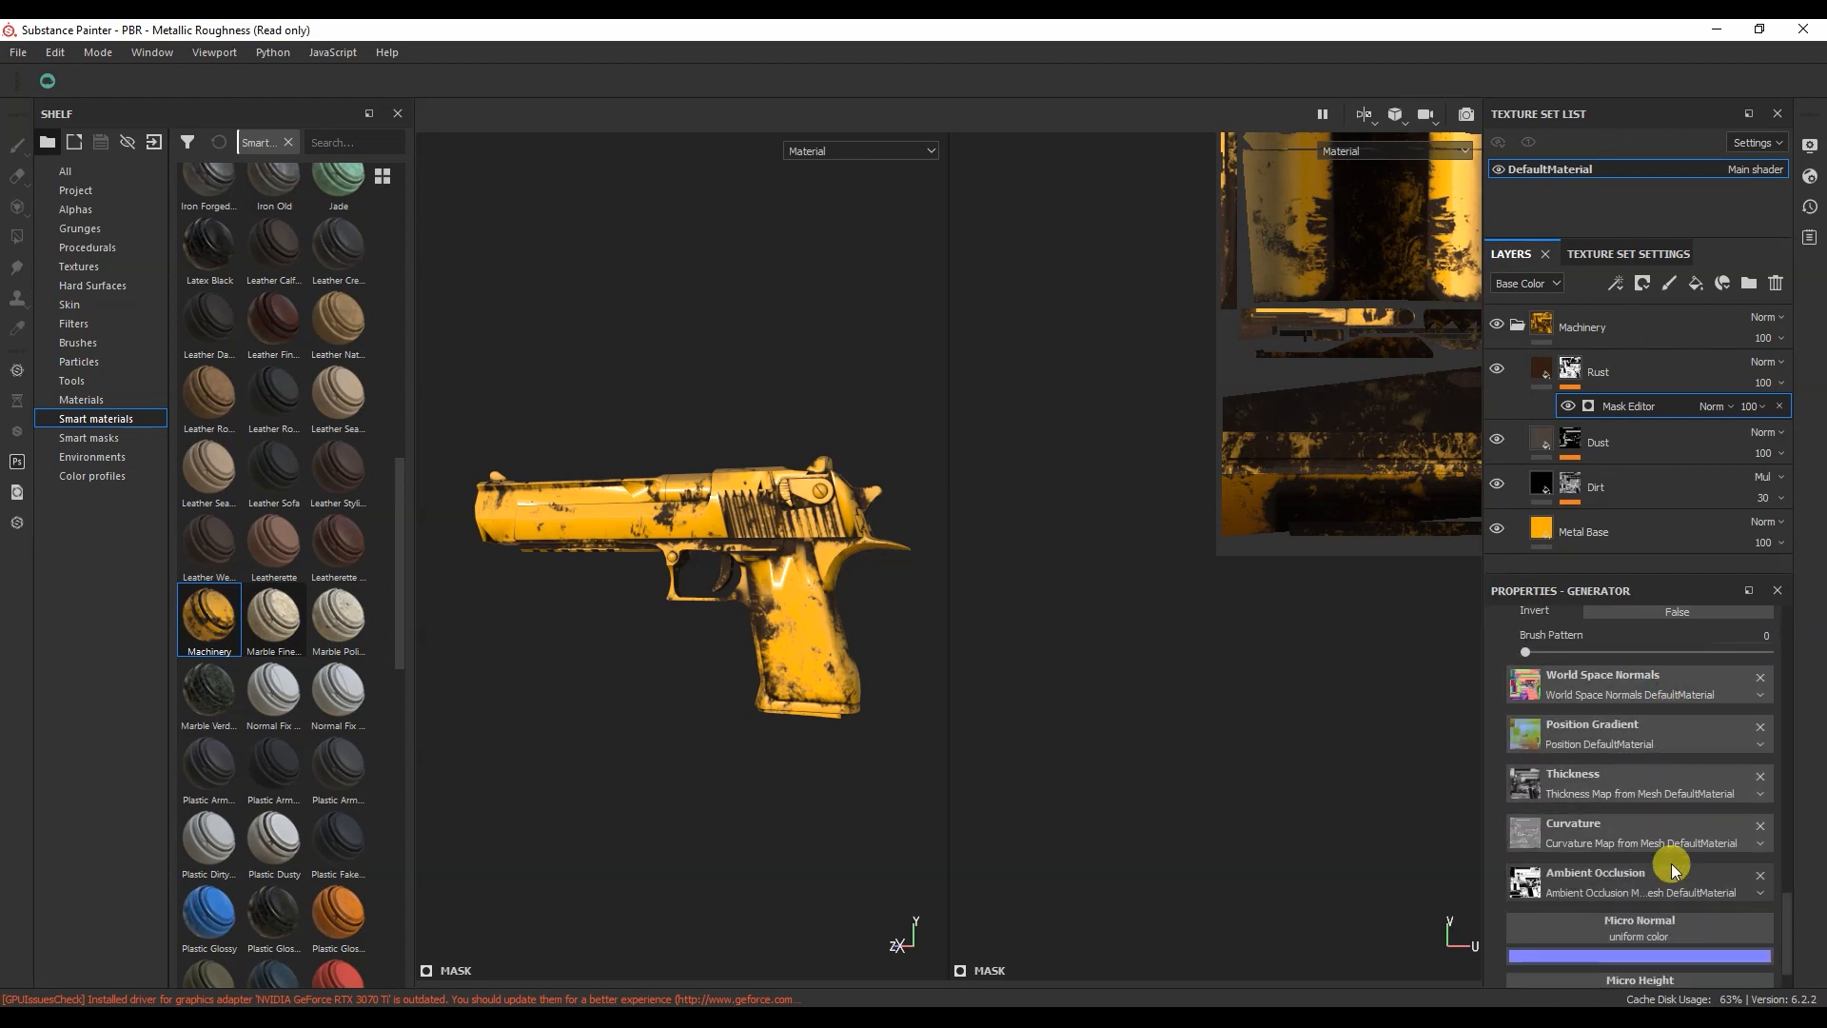
left_click(1633, 254)
left_click_drag(1782, 381, 1783, 482)
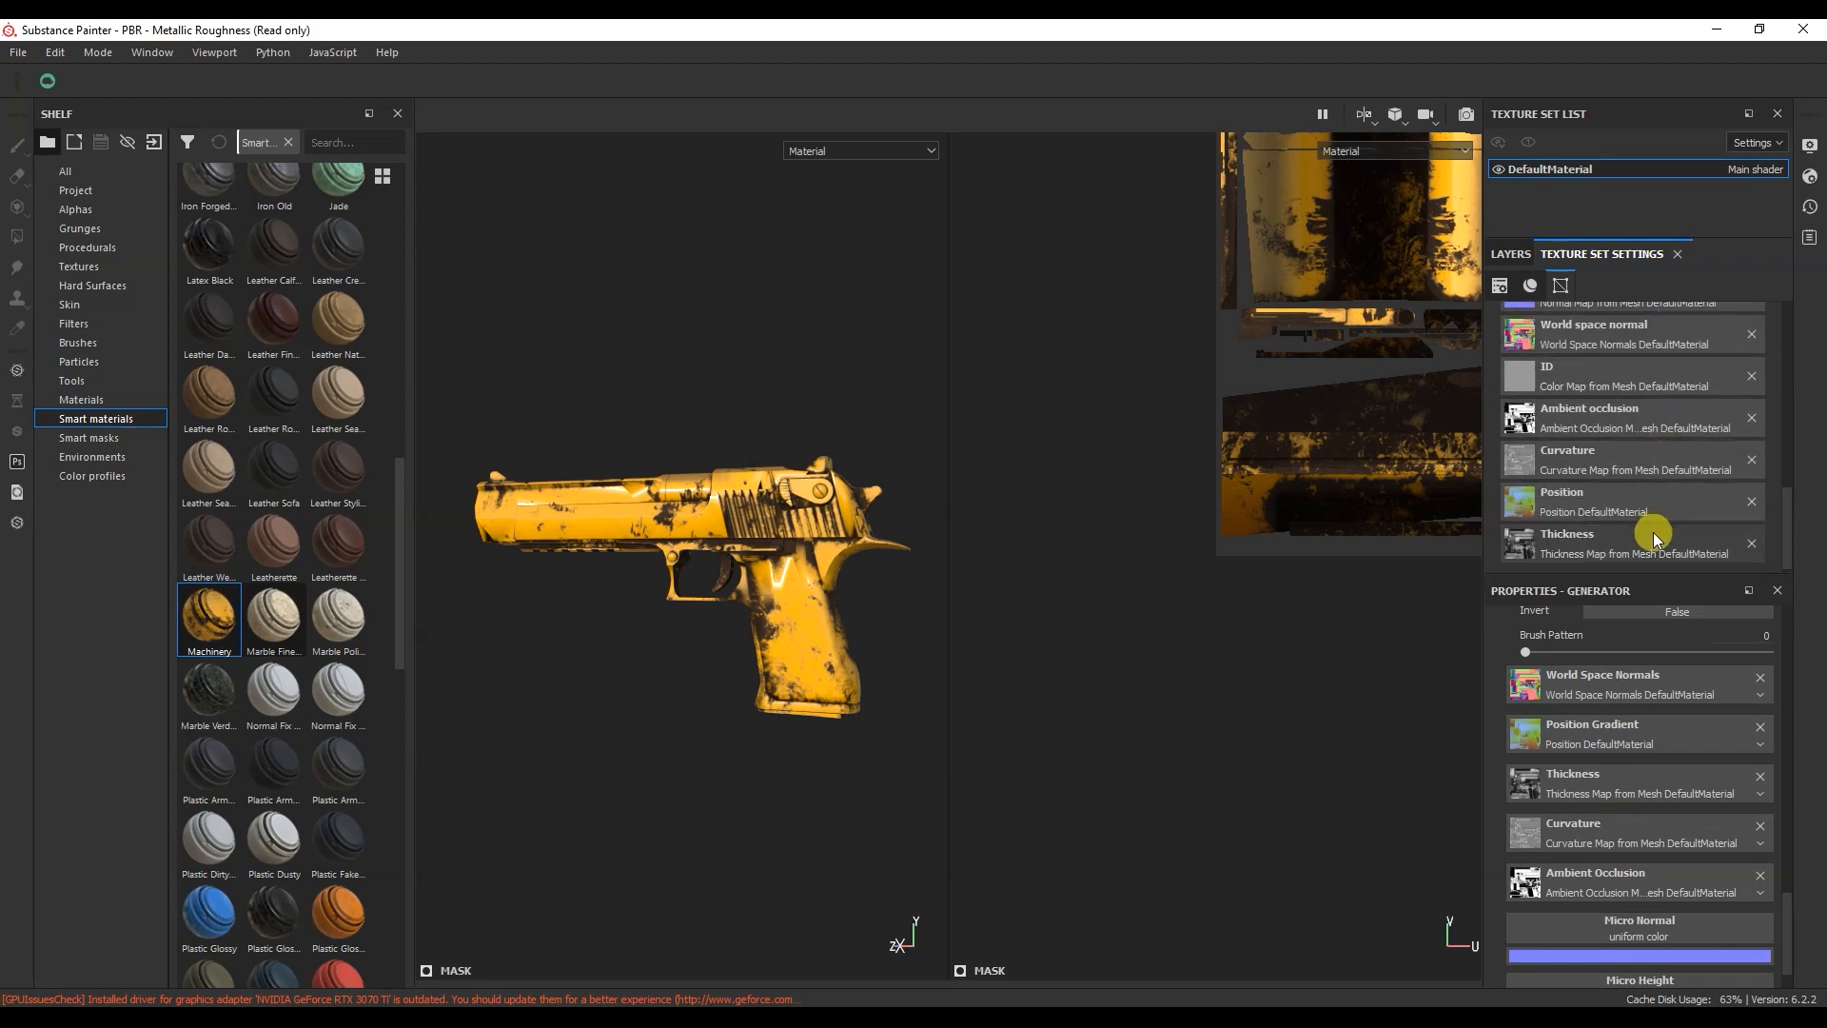
scroll(1647, 497, "up", 5)
left_click(1511, 253)
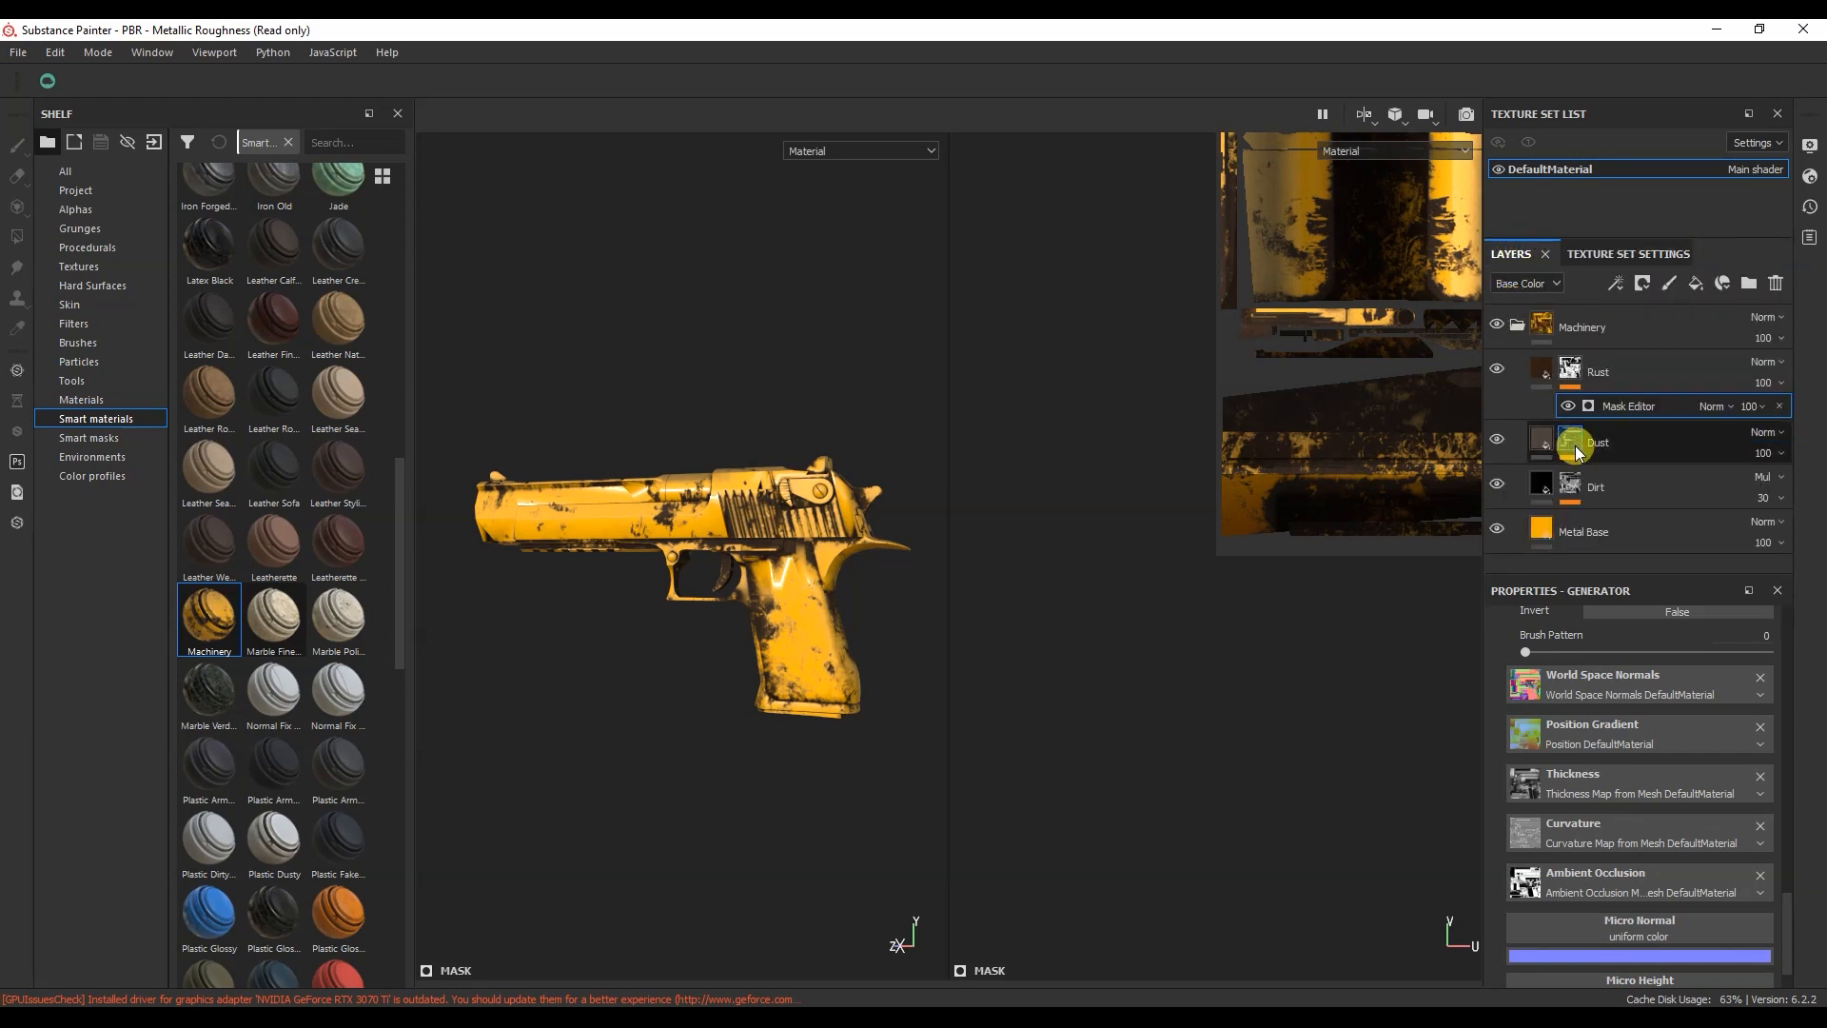
left_click(1514, 329)
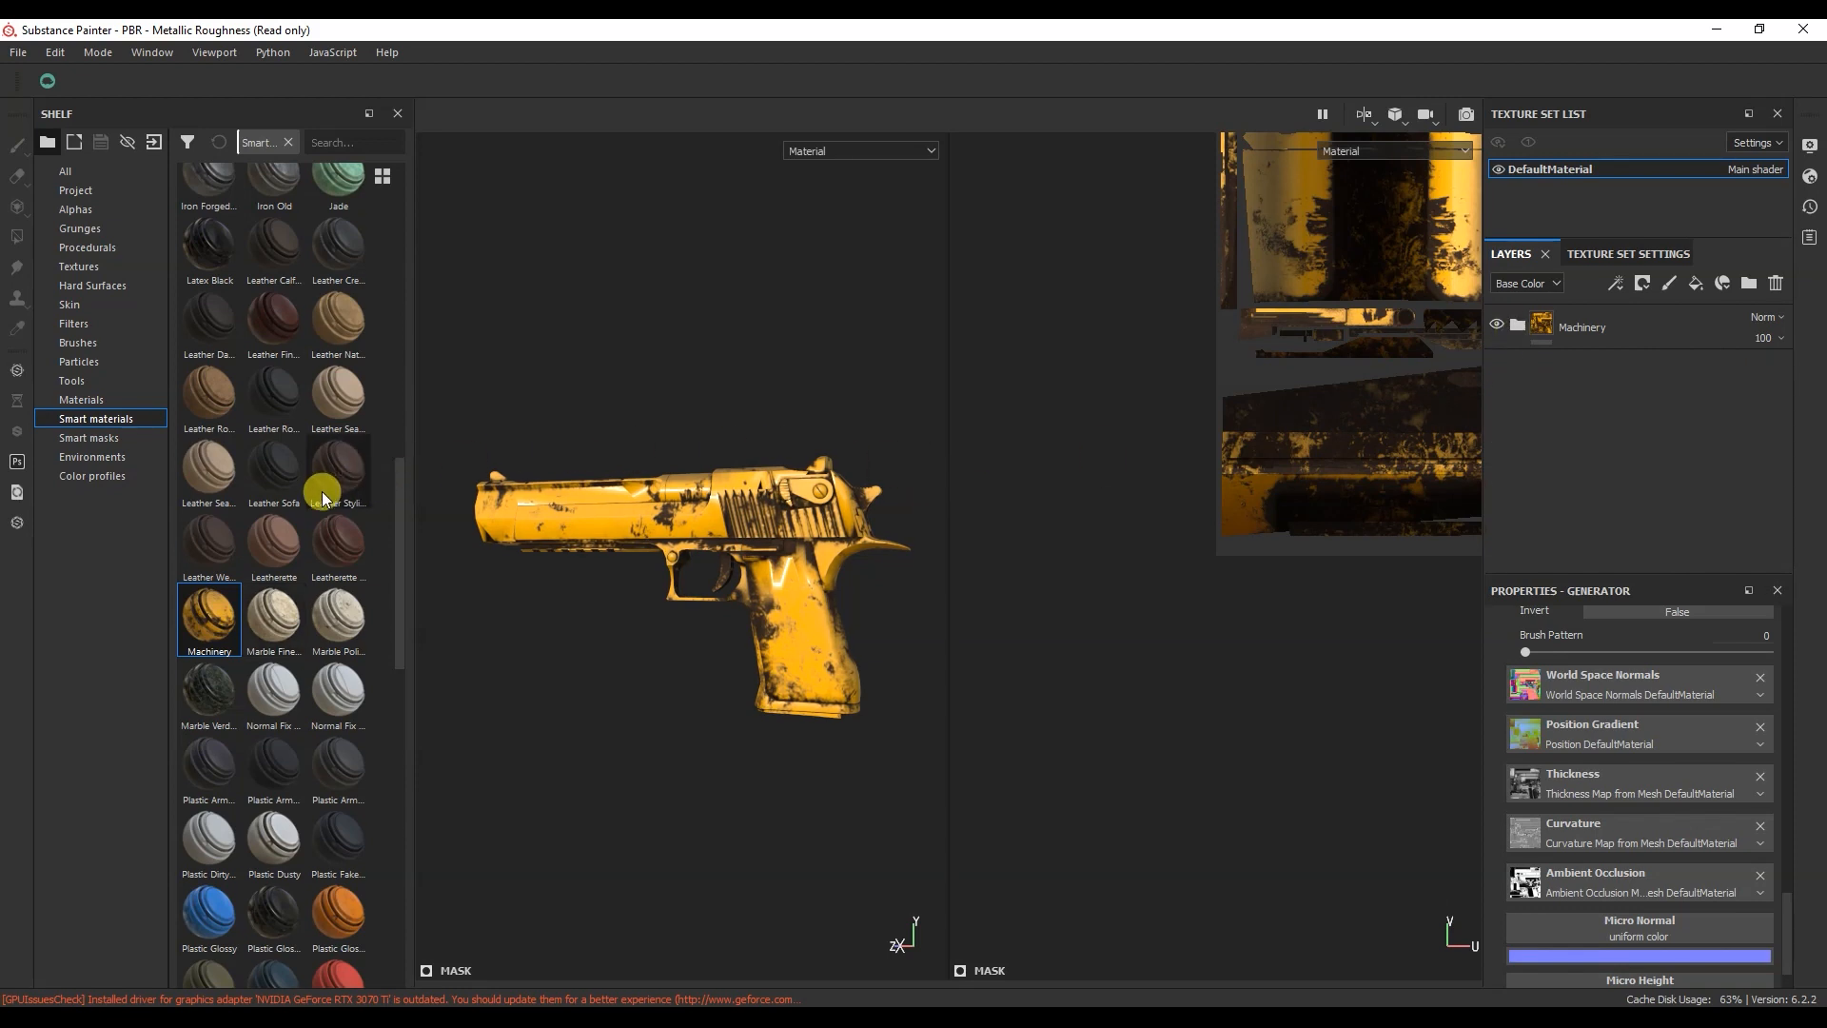
Step: Add the Sunken_Metal smart material above the Machinery folder in the layer stack
scroll(322, 499, "up", 5)
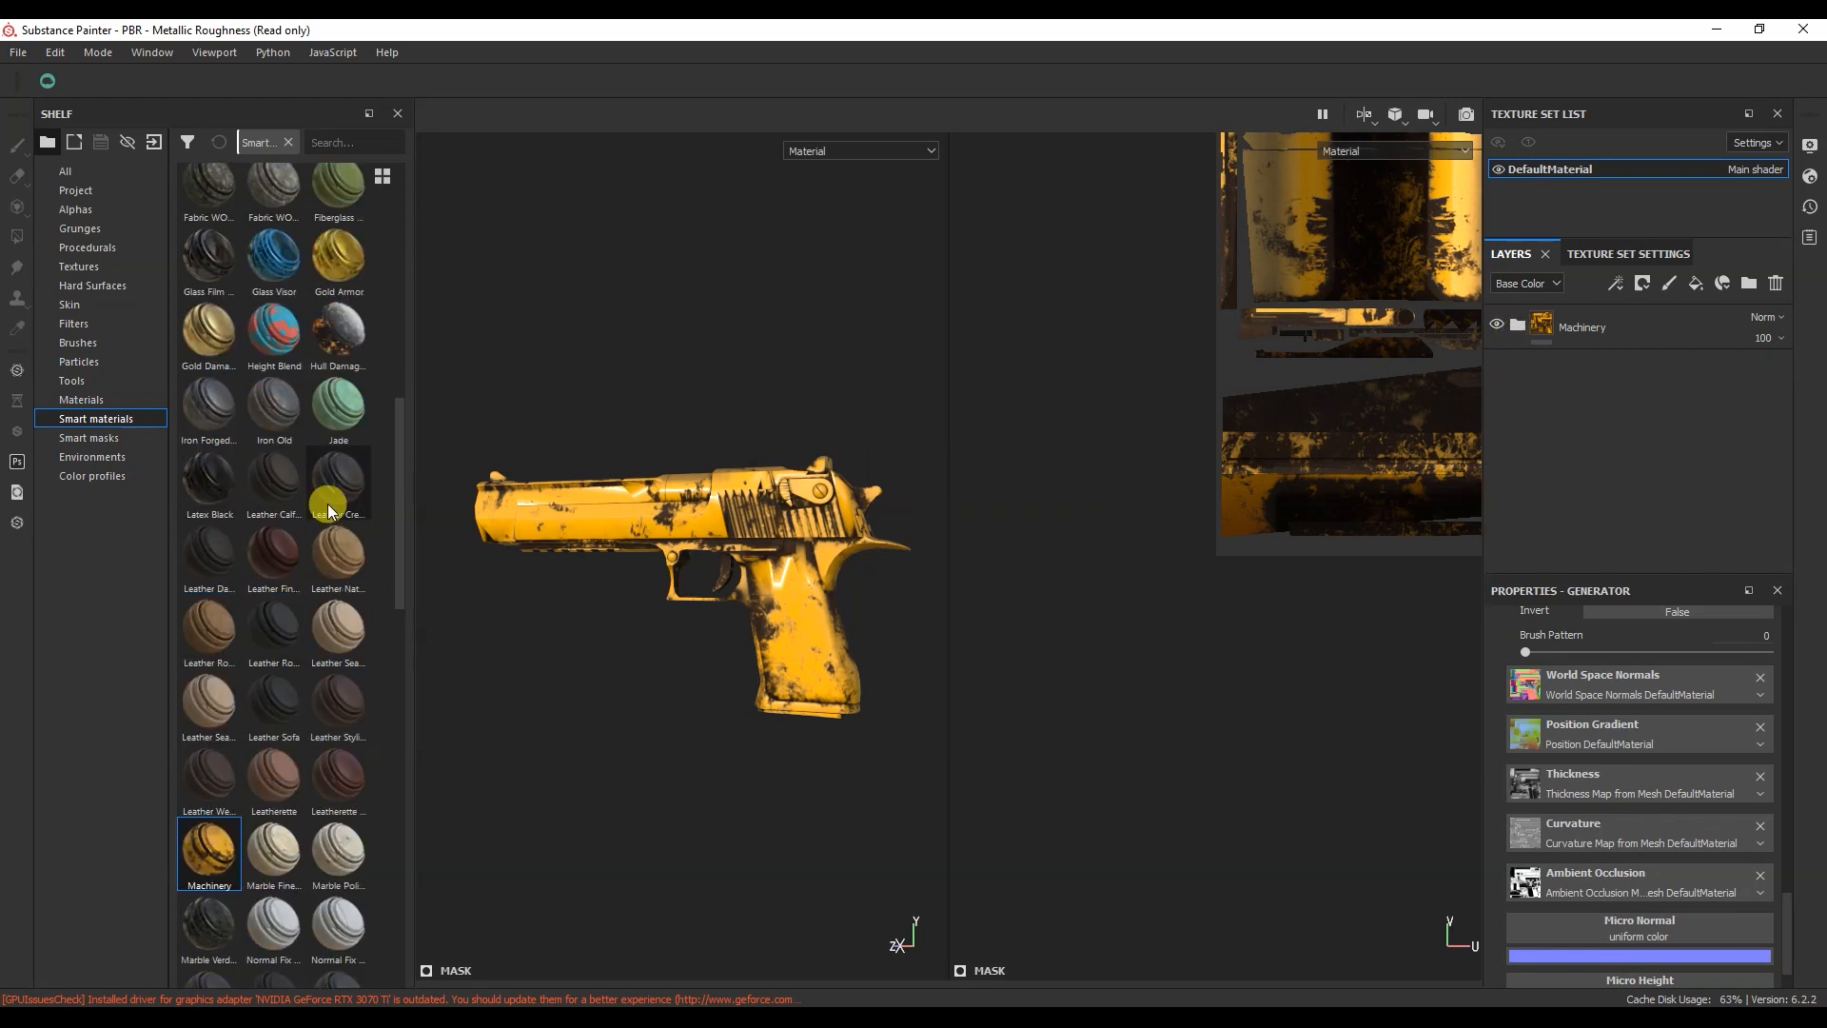
scroll(335, 500, "up", 5)
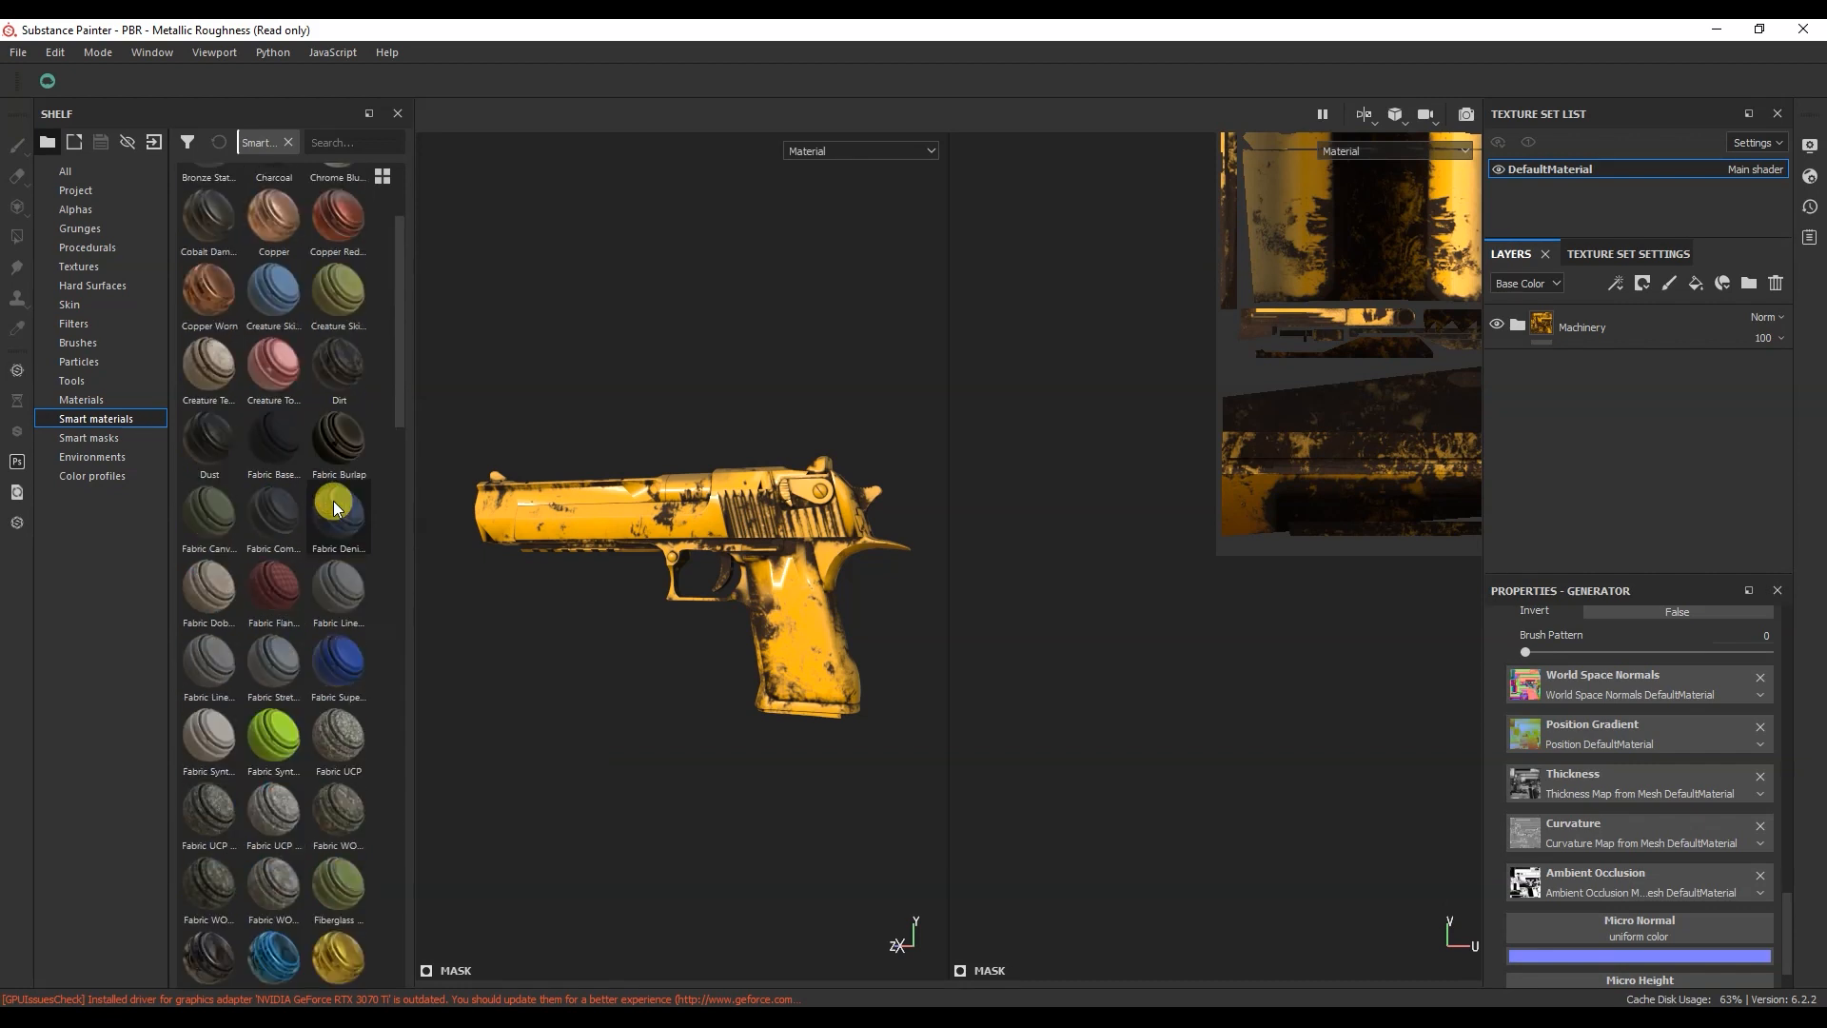
scroll(333, 501, "up", 2)
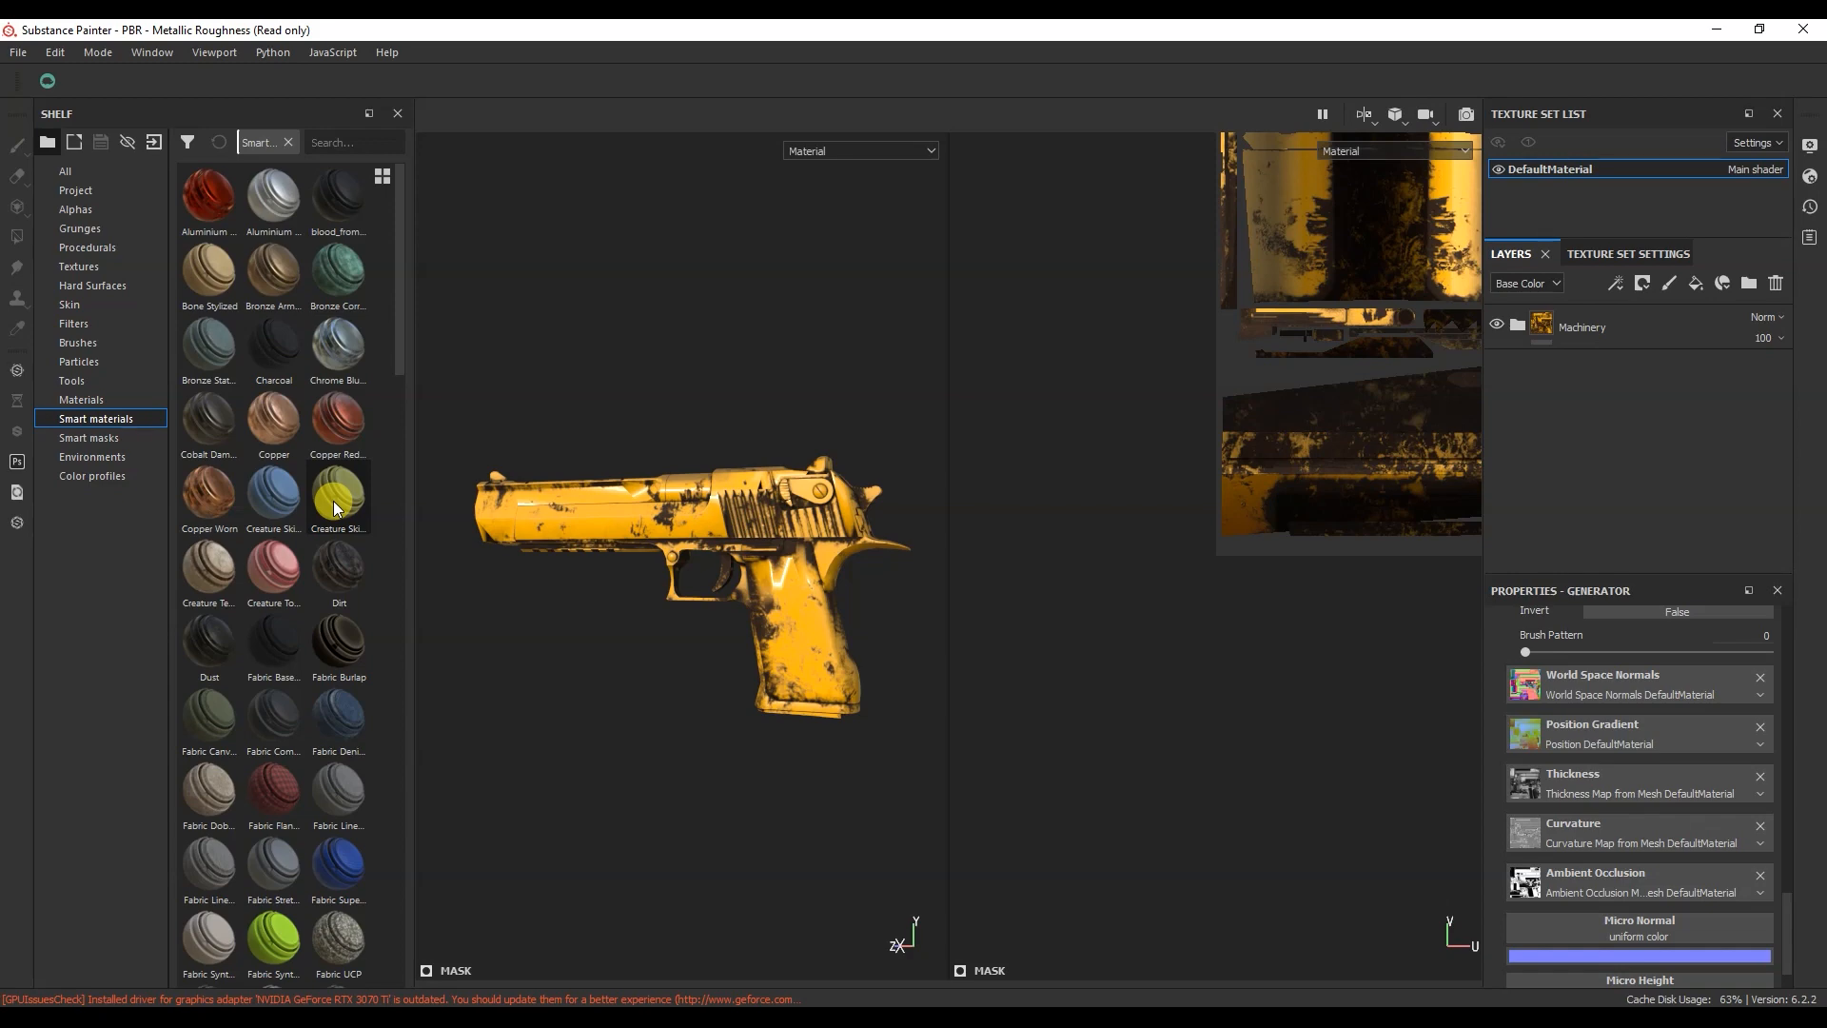
scroll(333, 501, "down", 15)
scroll(333, 501, "down", 5)
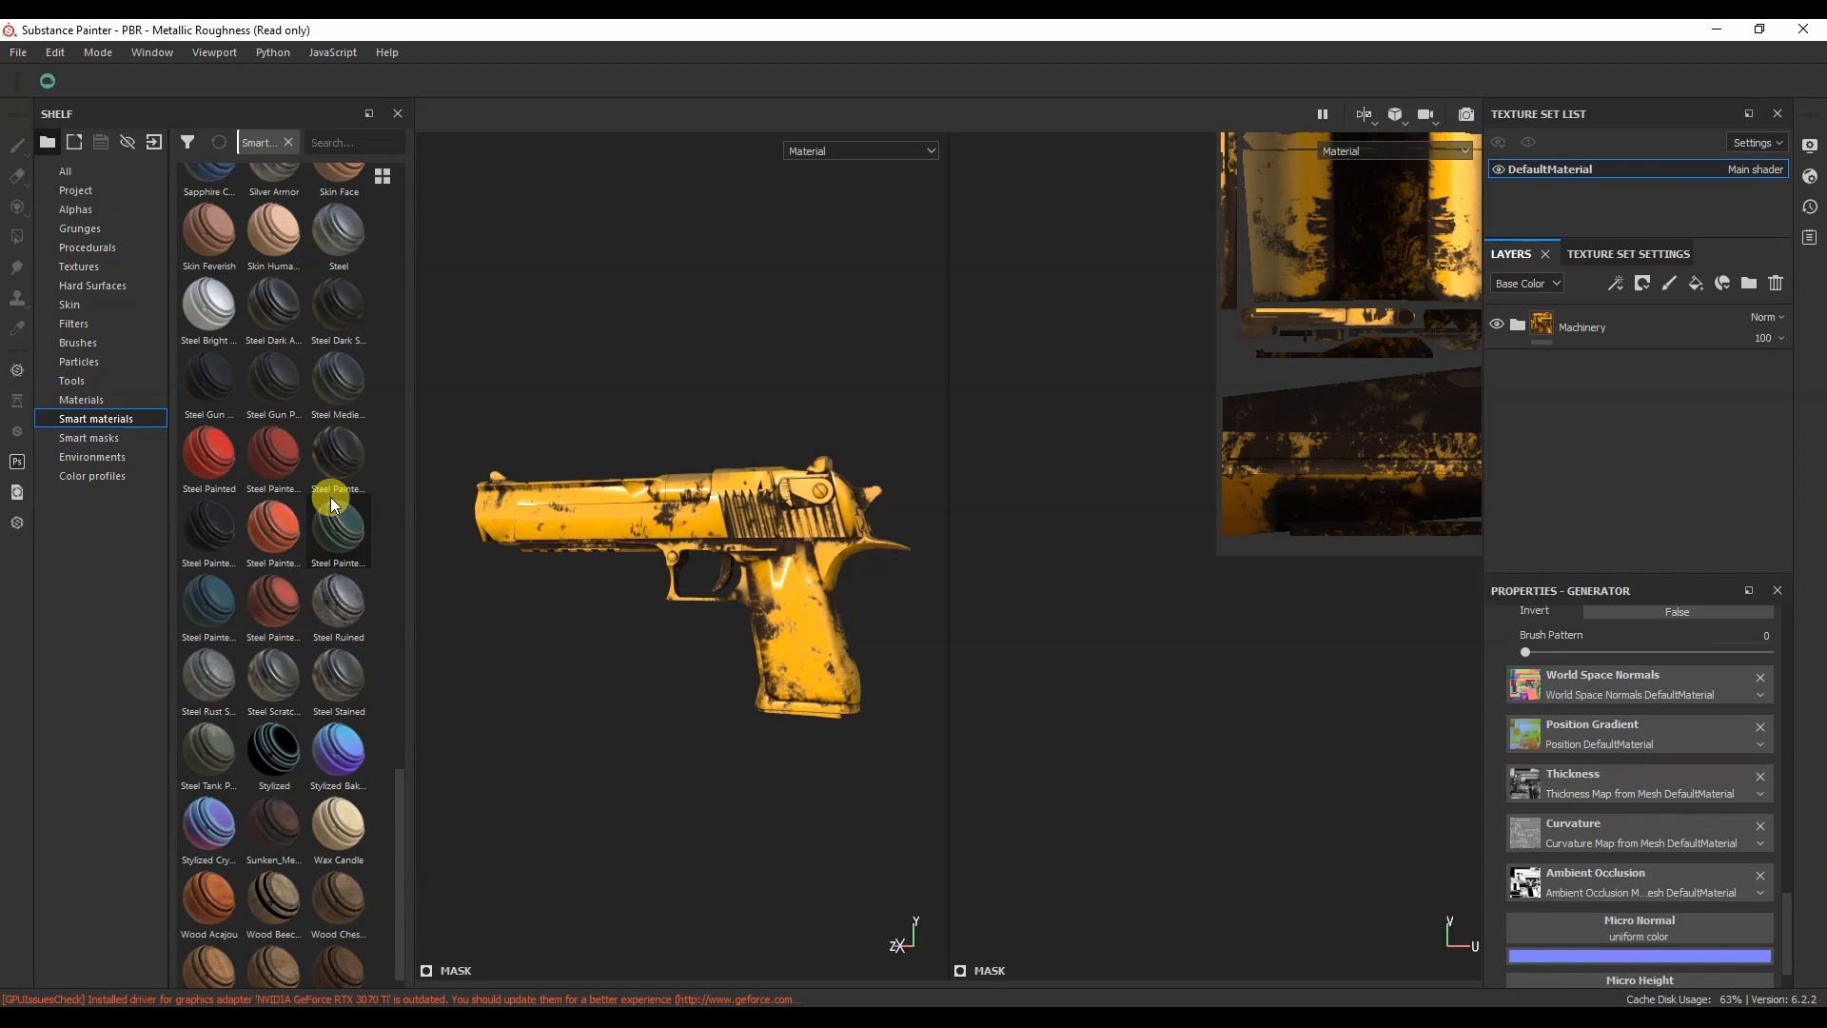
mouse_move(329, 496)
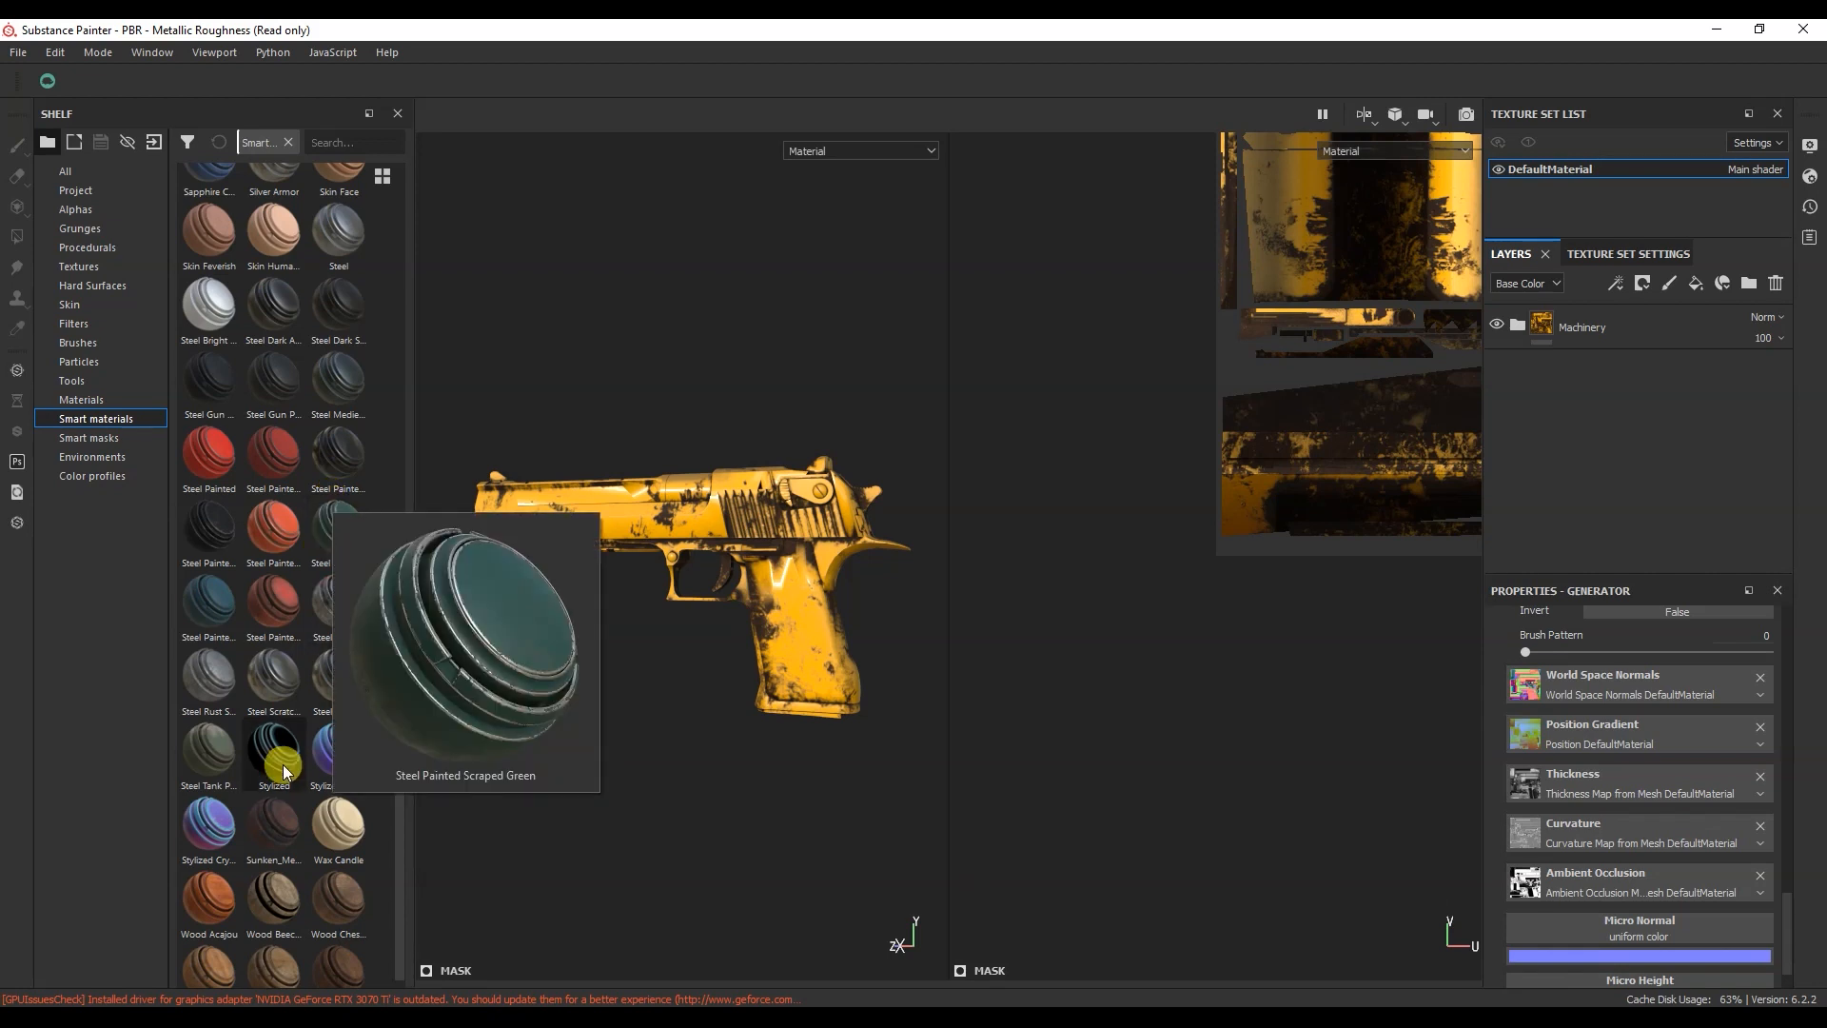
mouse_move(255, 845)
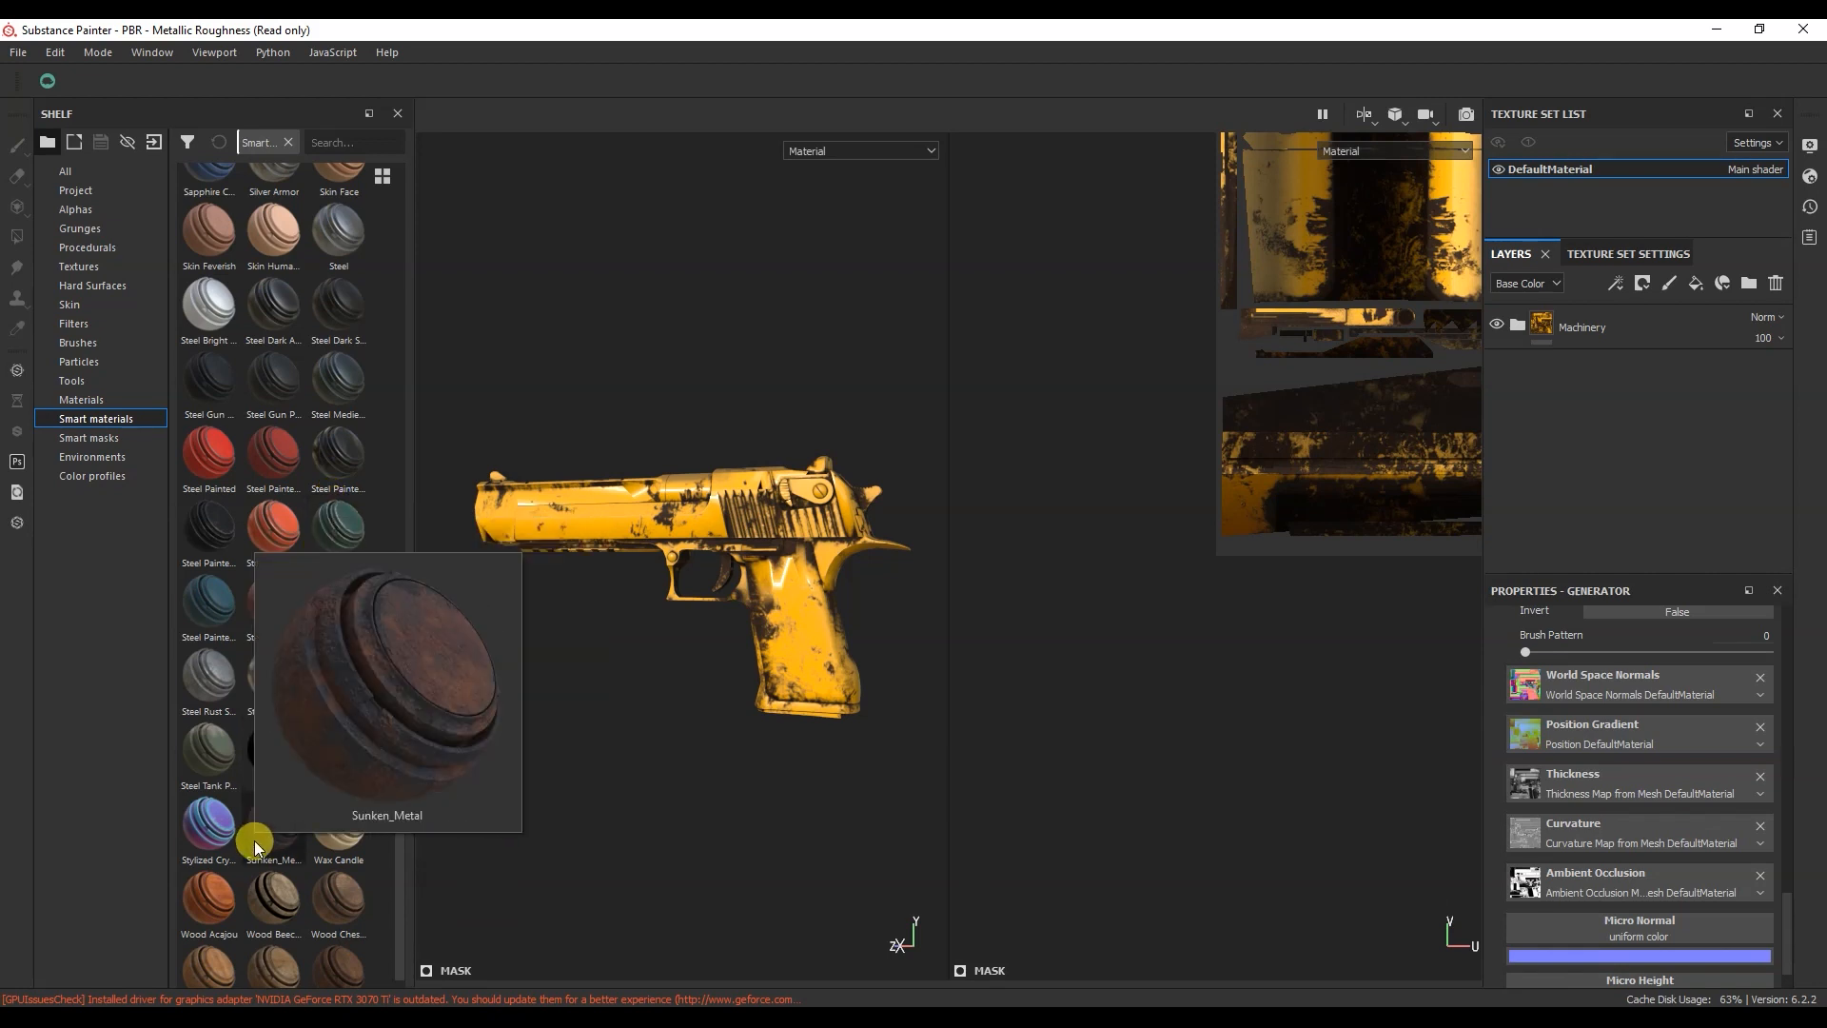
left_click_drag(255, 845, 1615, 307)
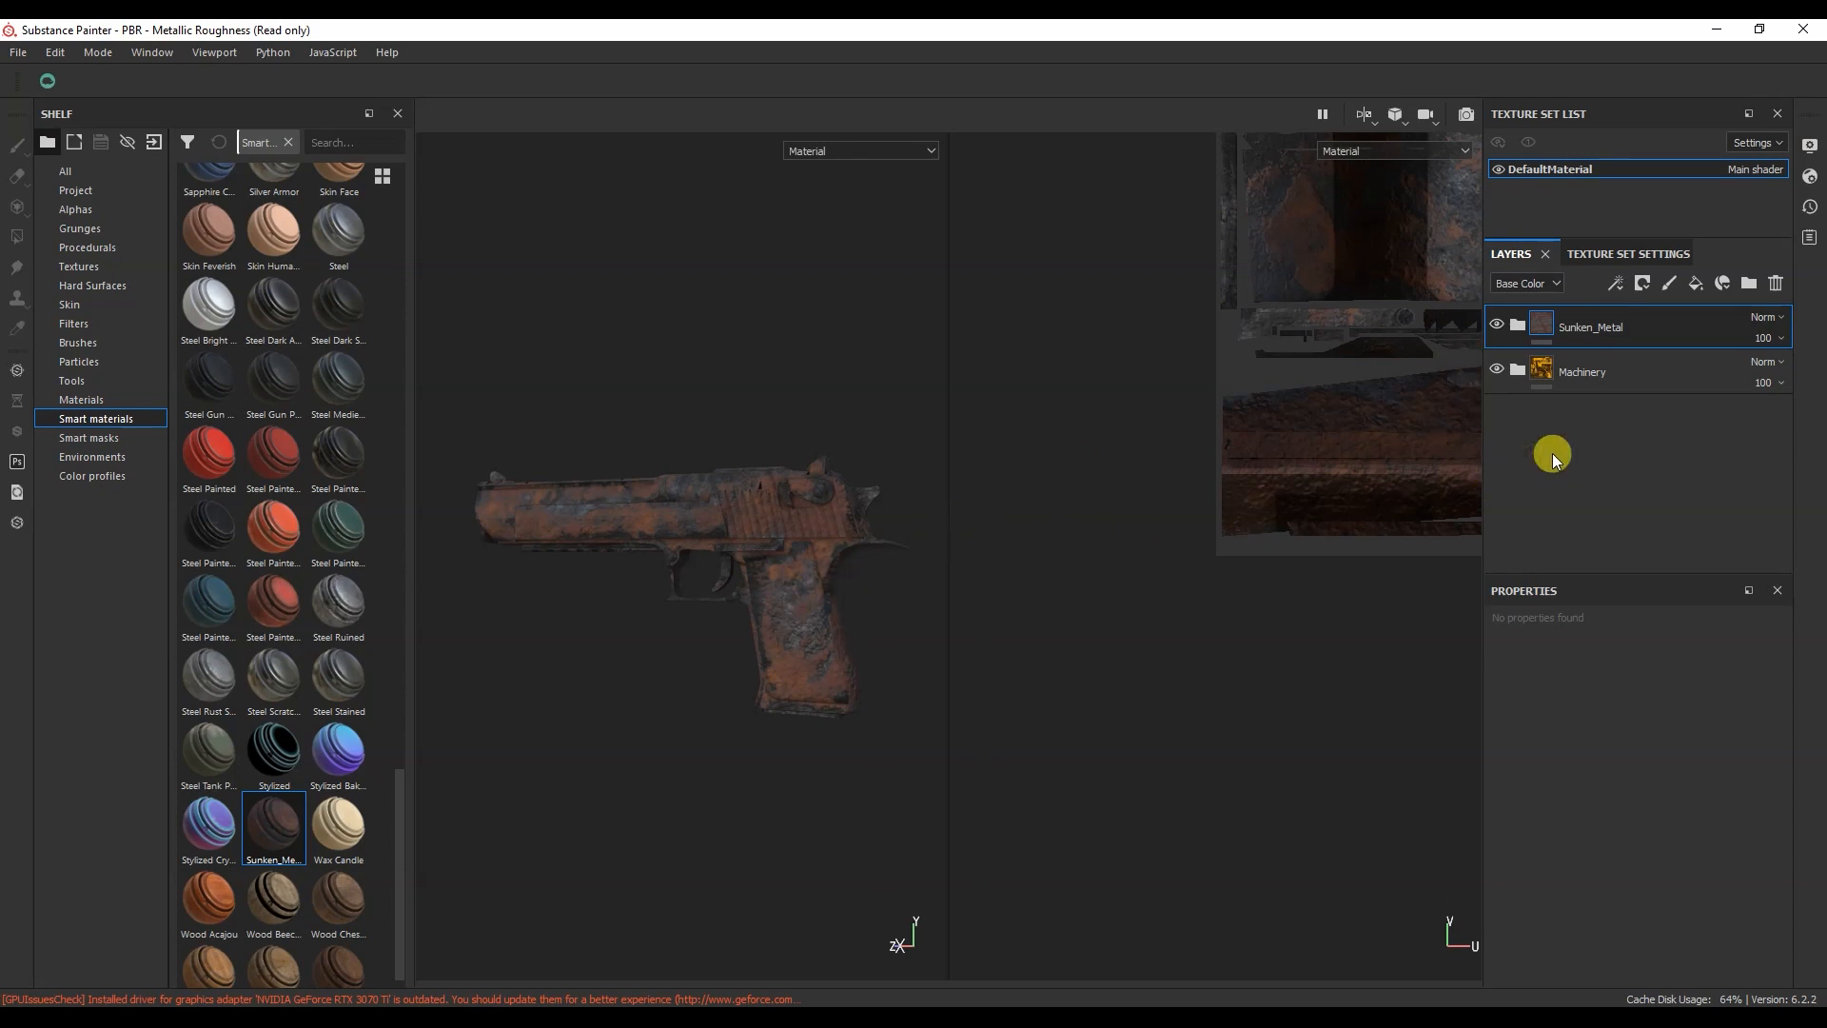
Step: Preview successive blend modes on the Sunken_Metal folder, from Normal through to Signed addition (AddSub)
left_click(1771, 323)
left_click(1771, 340)
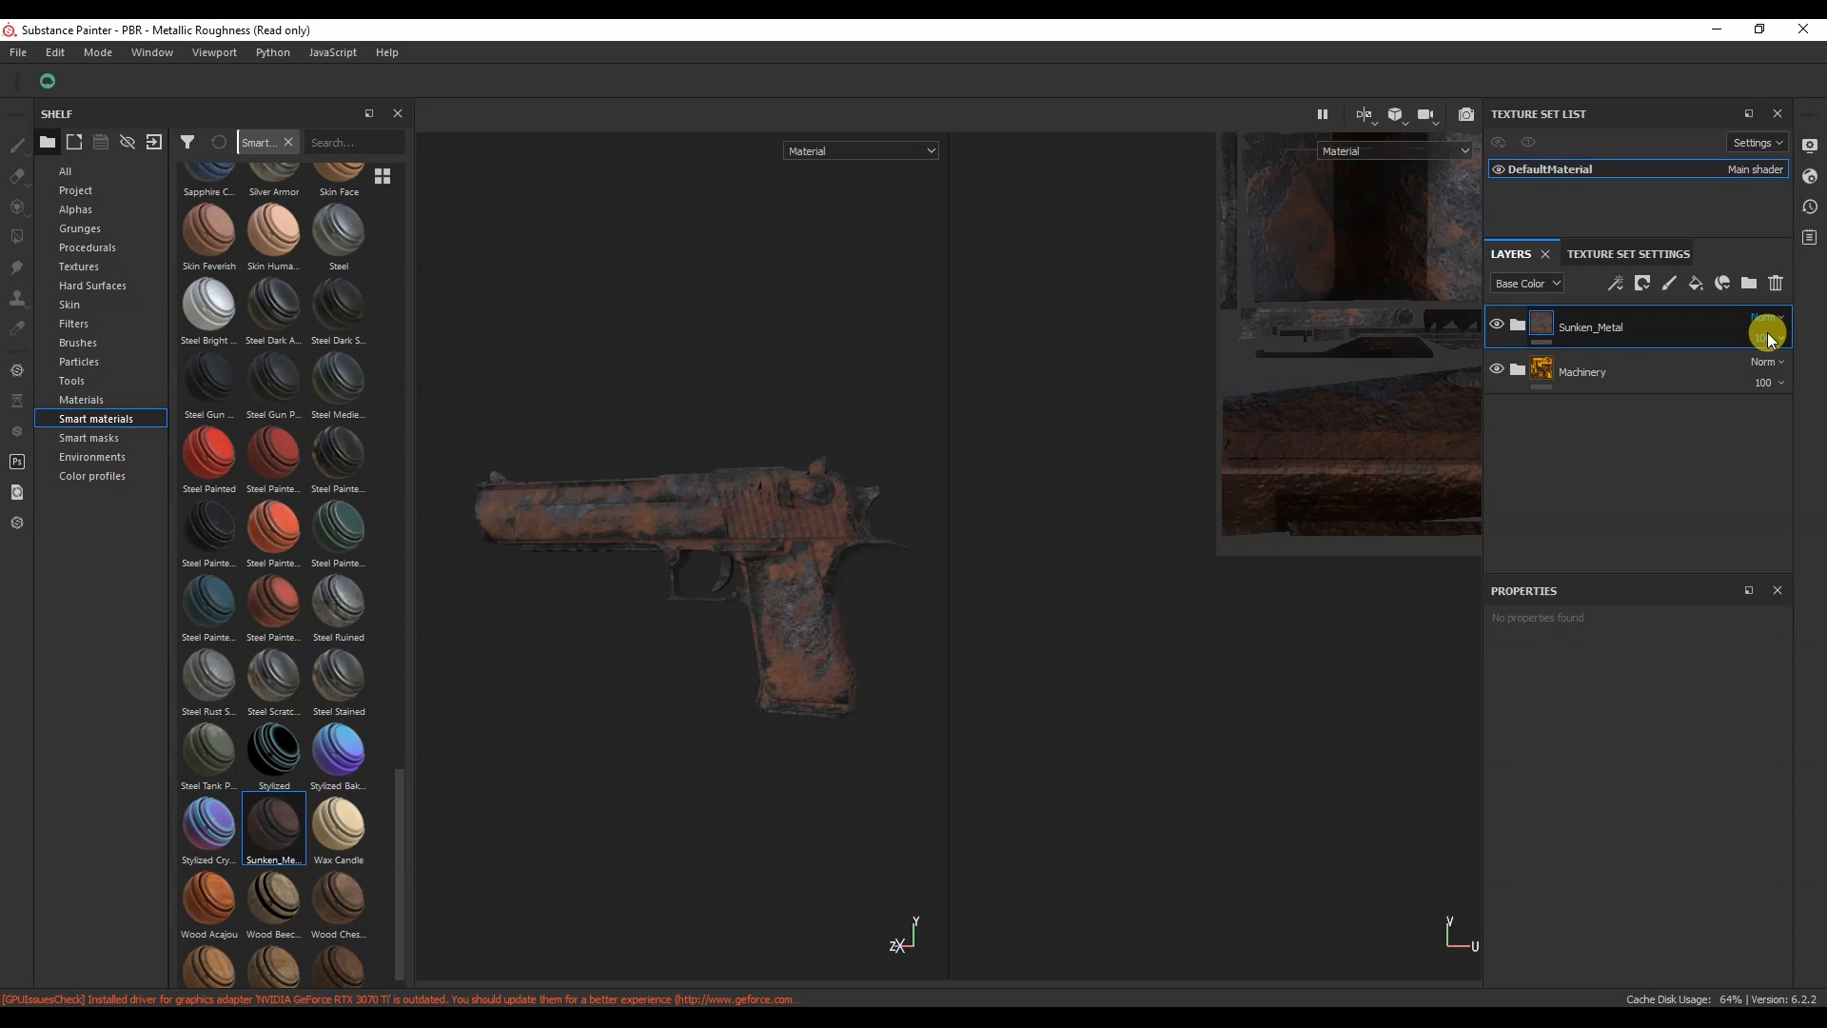
key("Down")
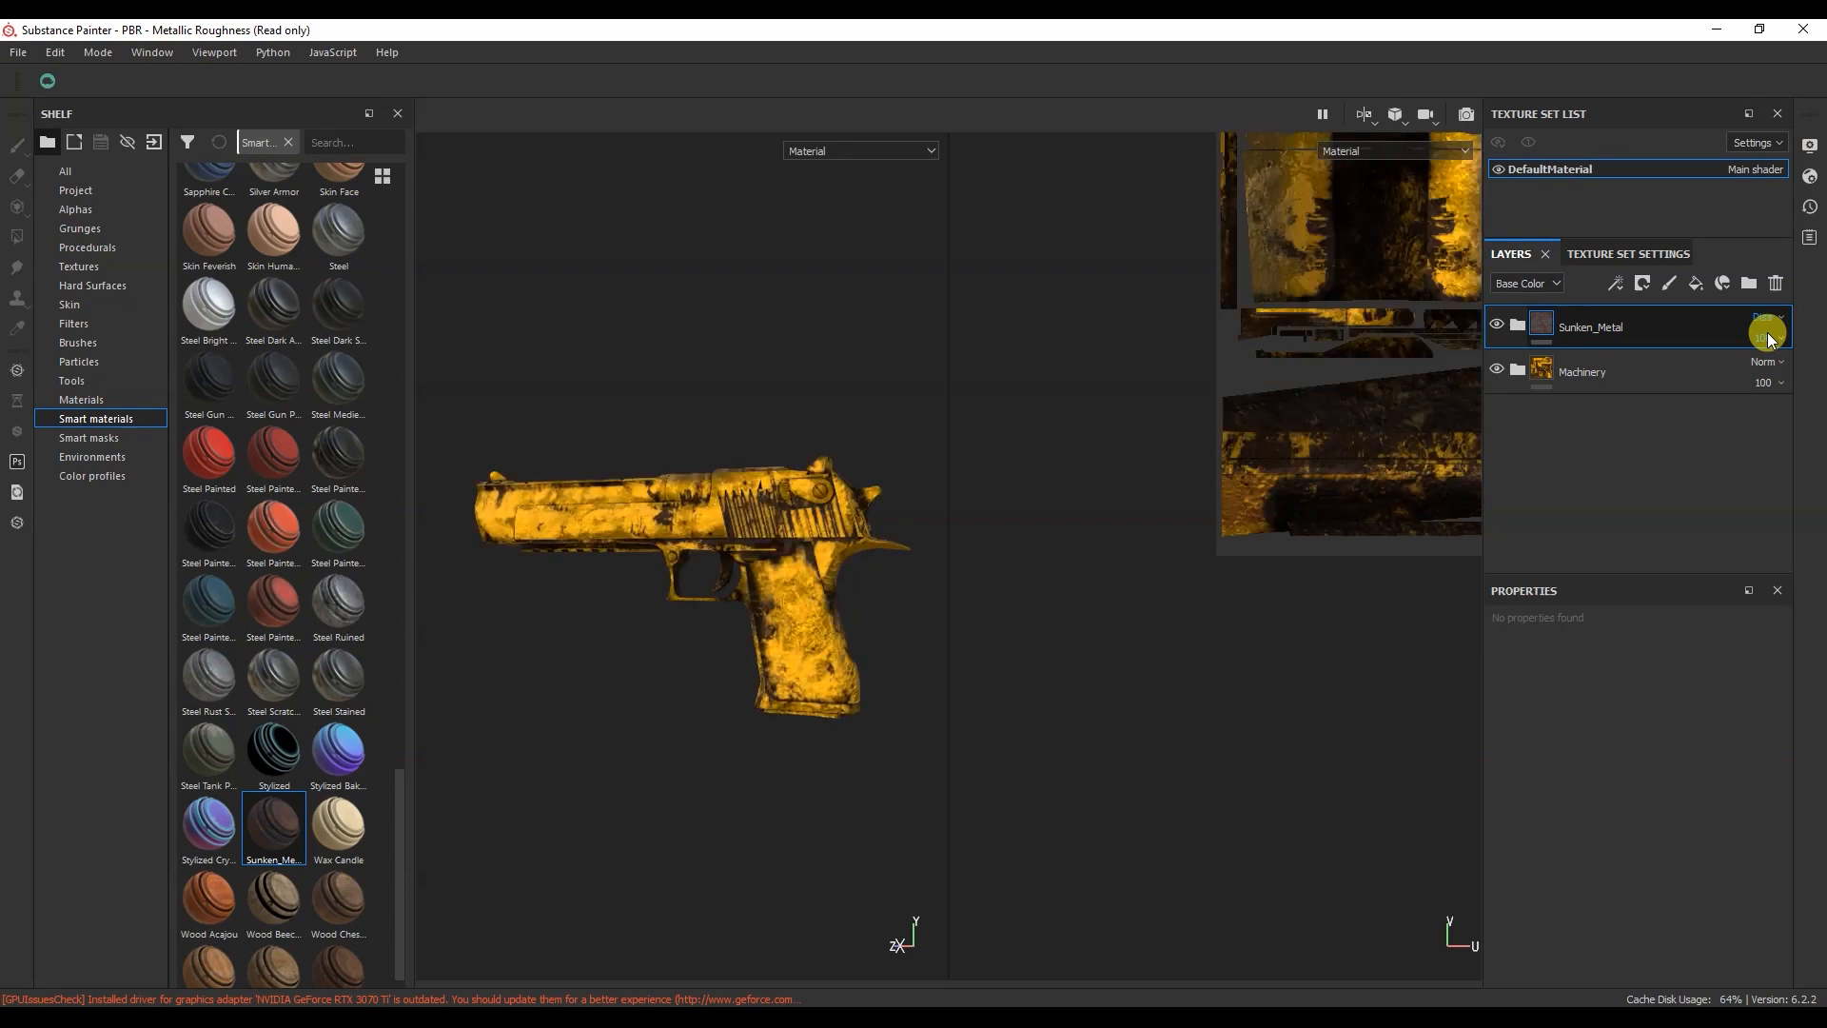
key("Down")
key("Down")
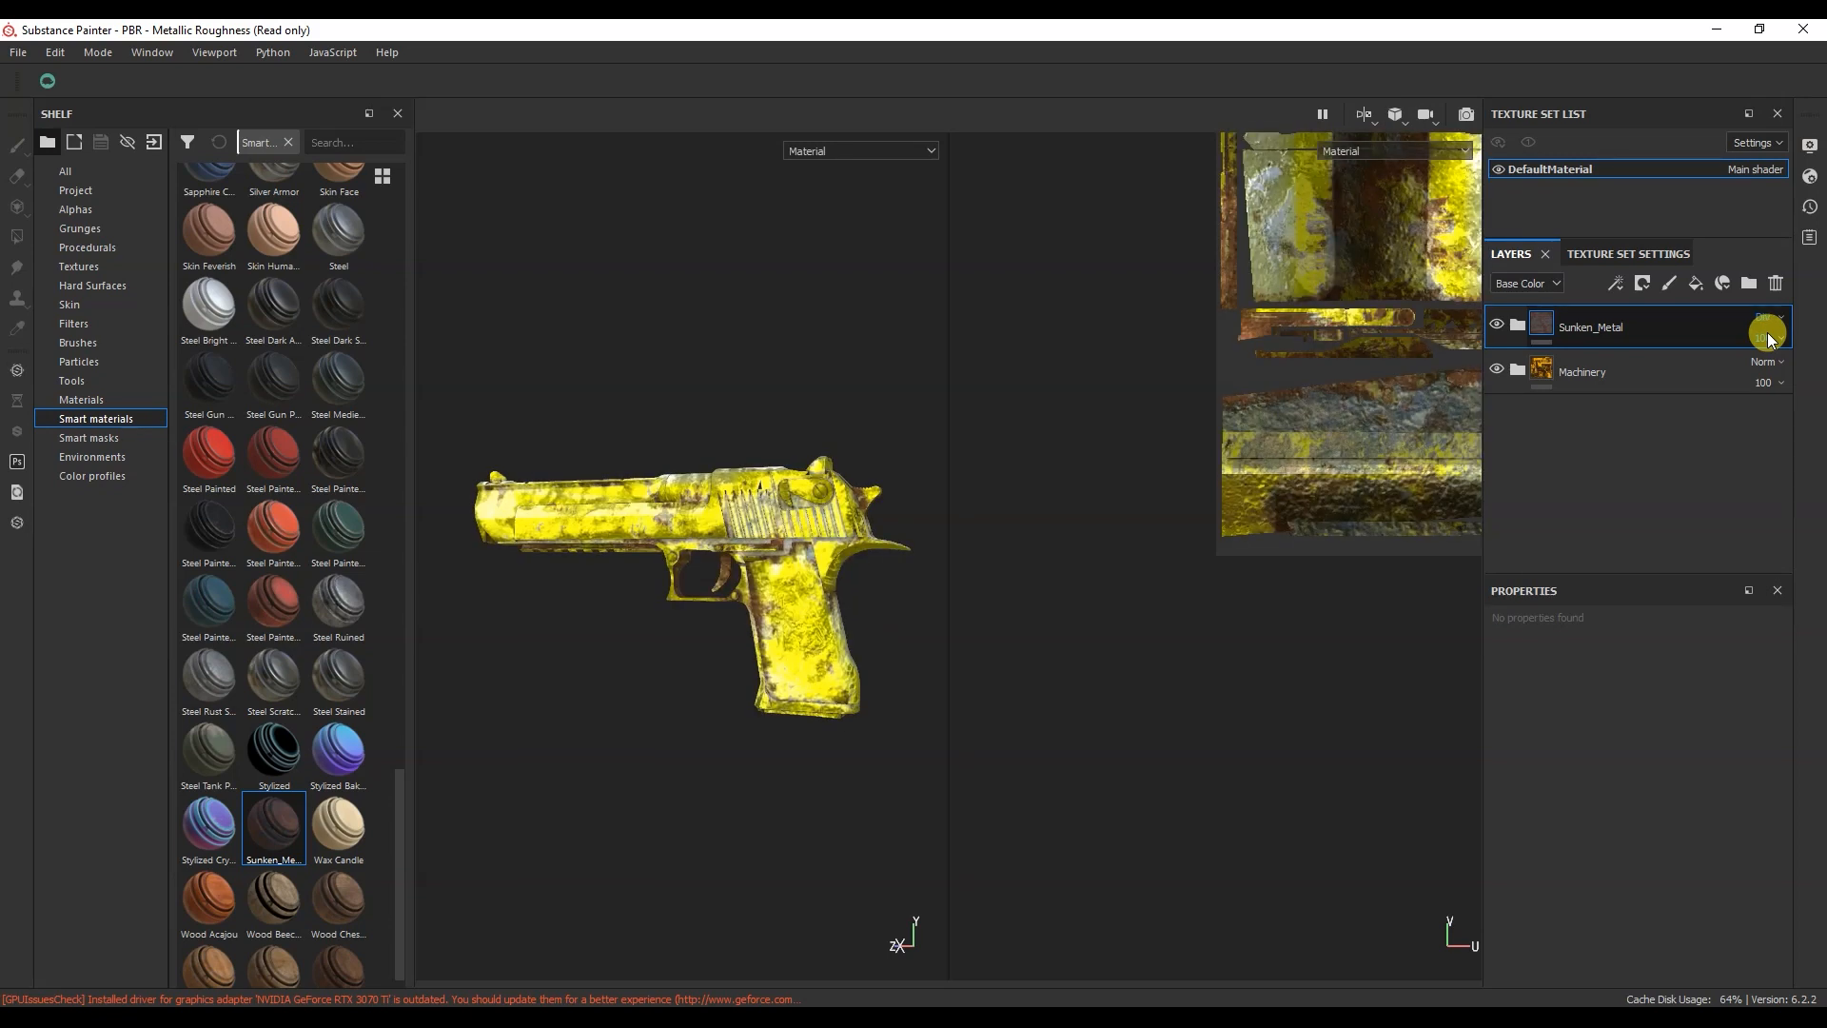
key("Down")
key("Down")
key("Down")
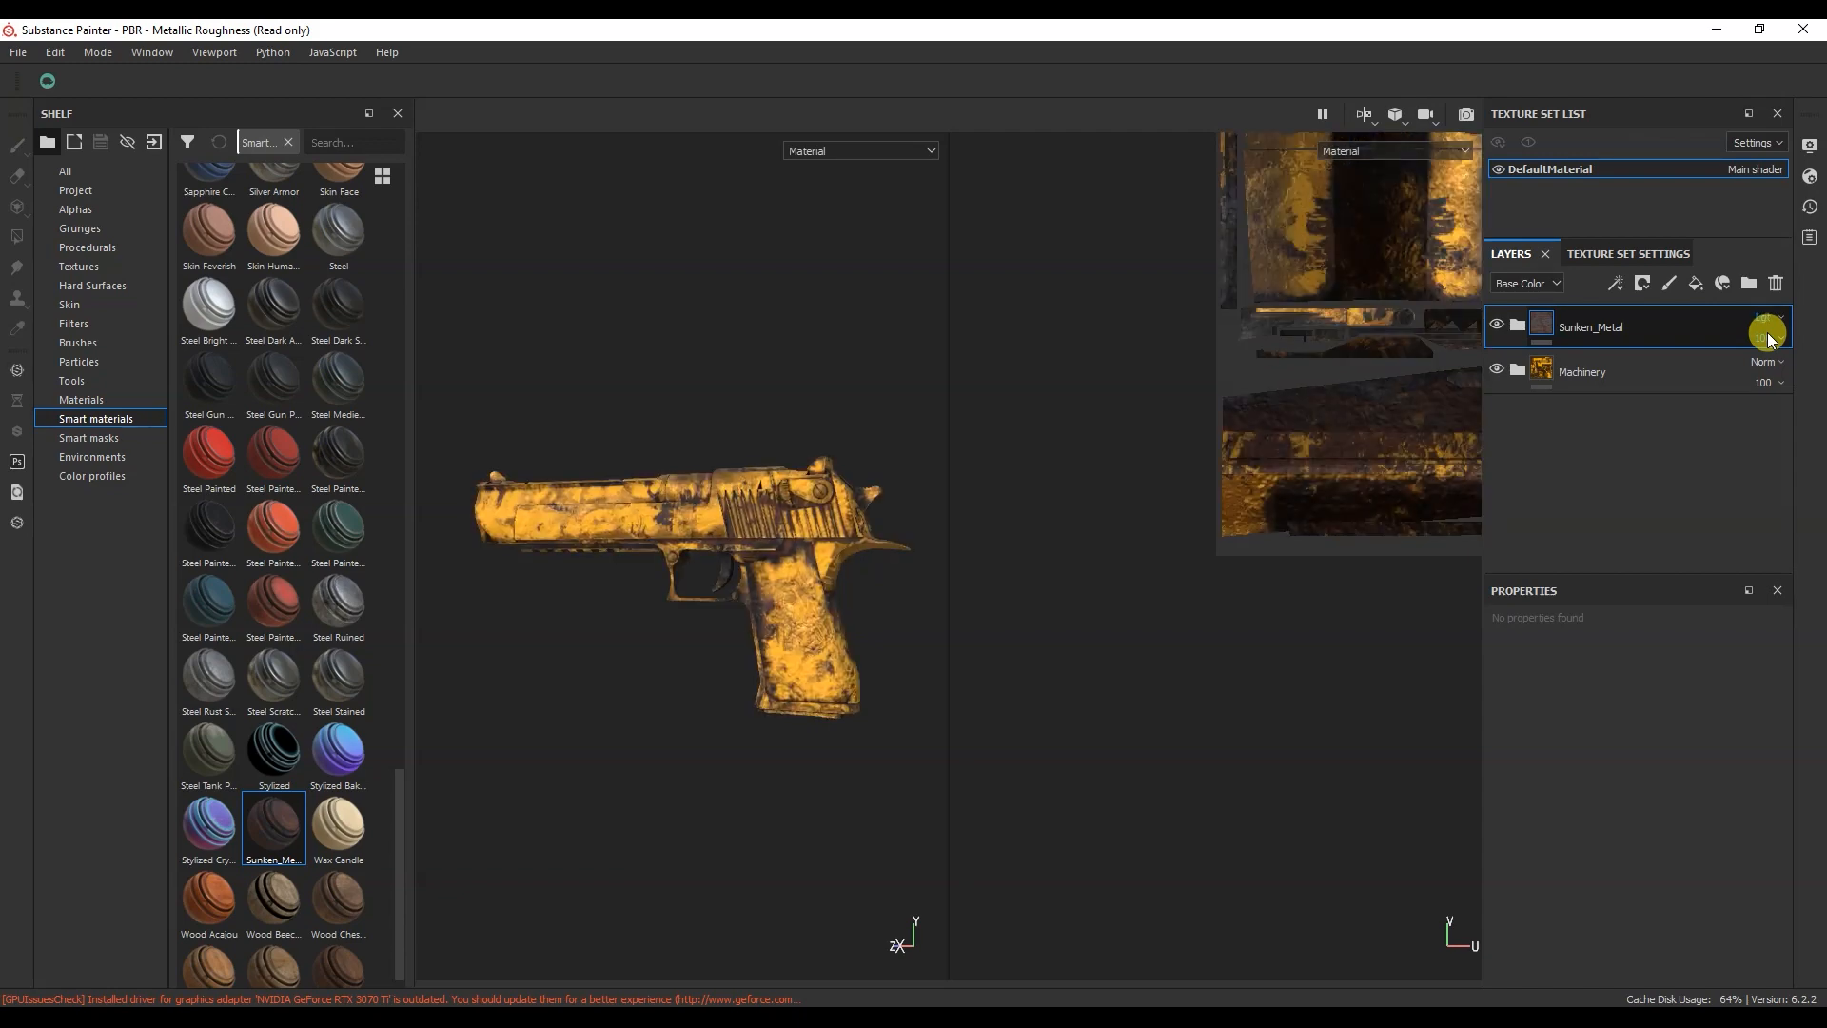
key("Down")
key("Down")
key("Down")
key("Down")
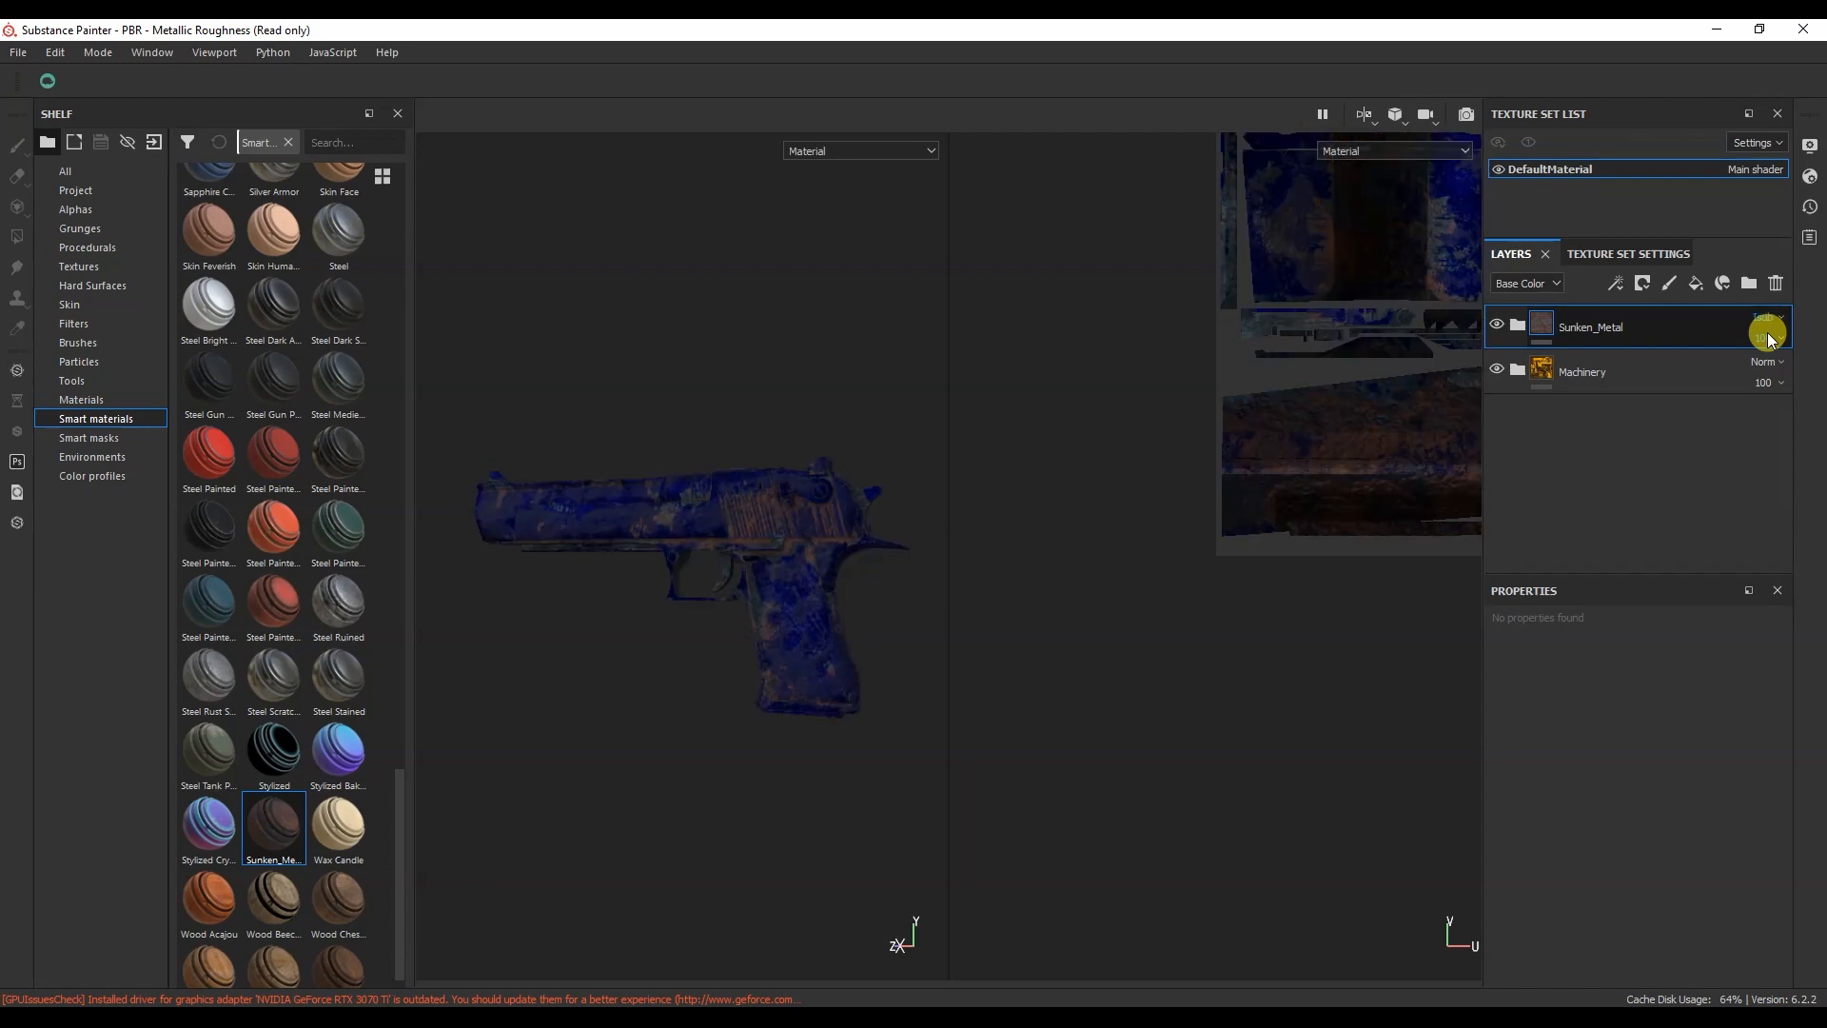
key("Down")
key("Down")
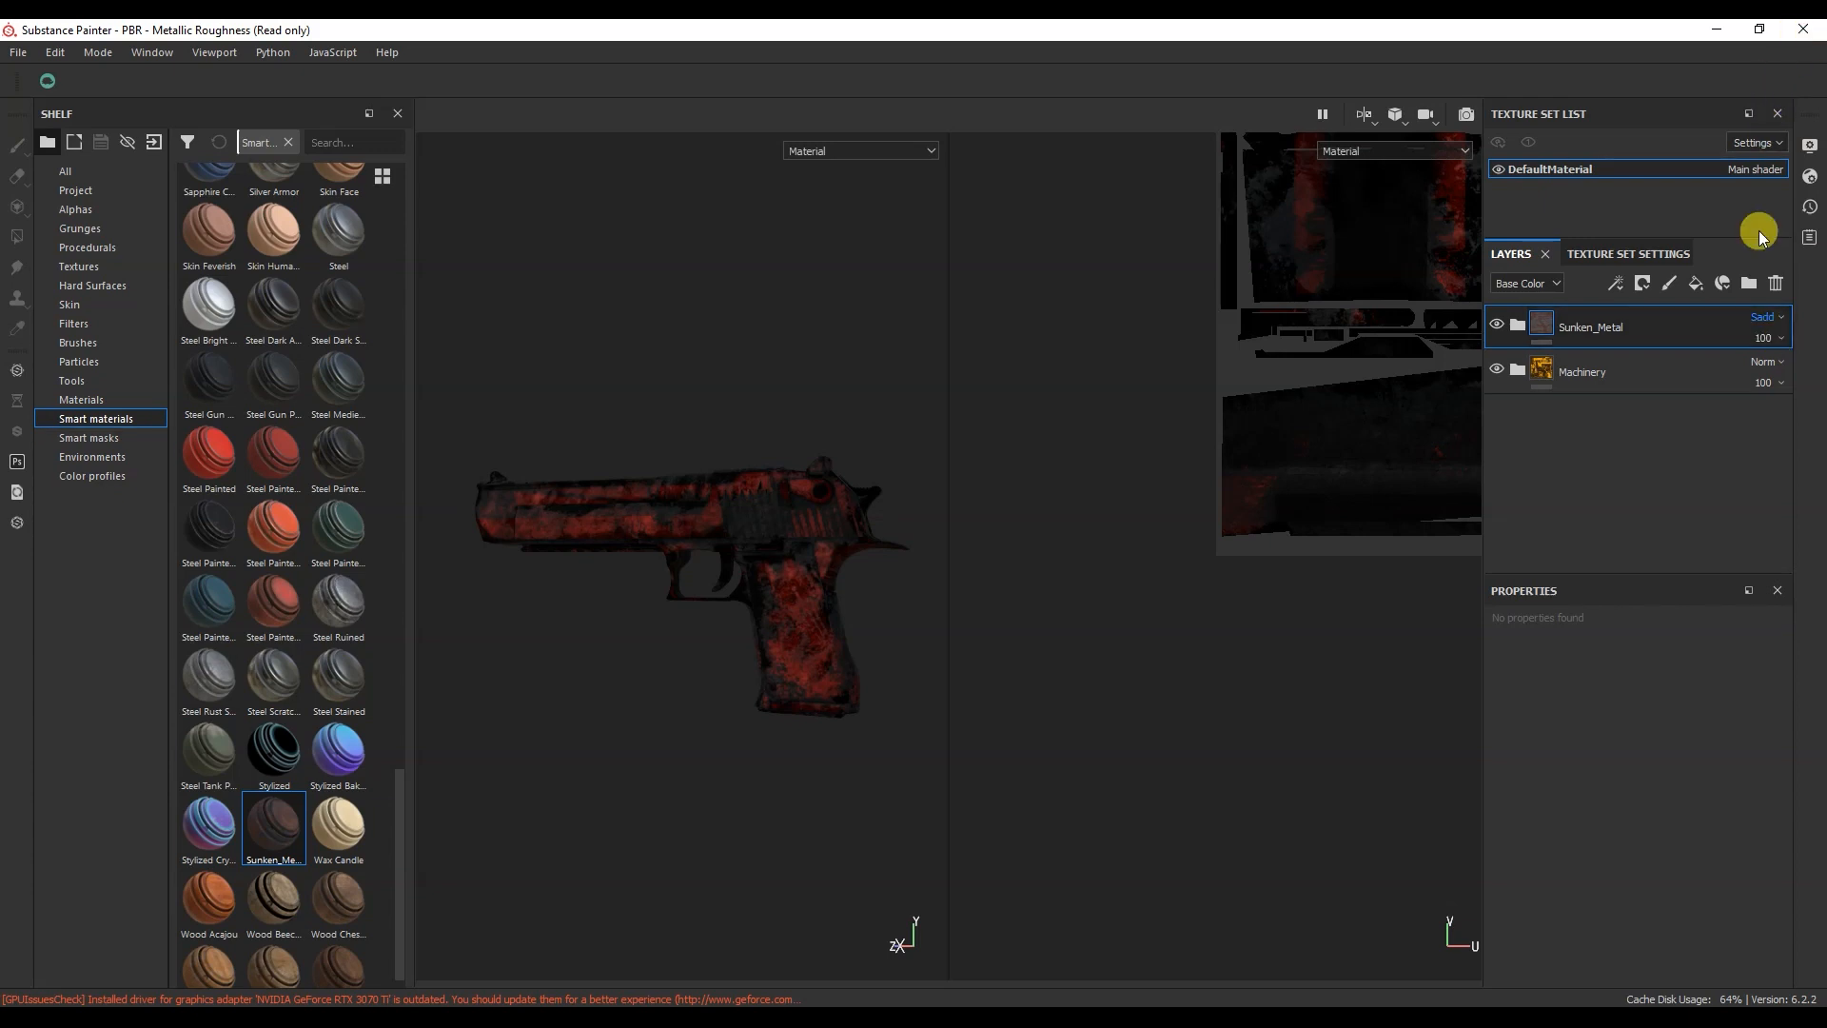
Step: Set the Sunken_Metal folder's blend mode to Color burn
left_click(1768, 338)
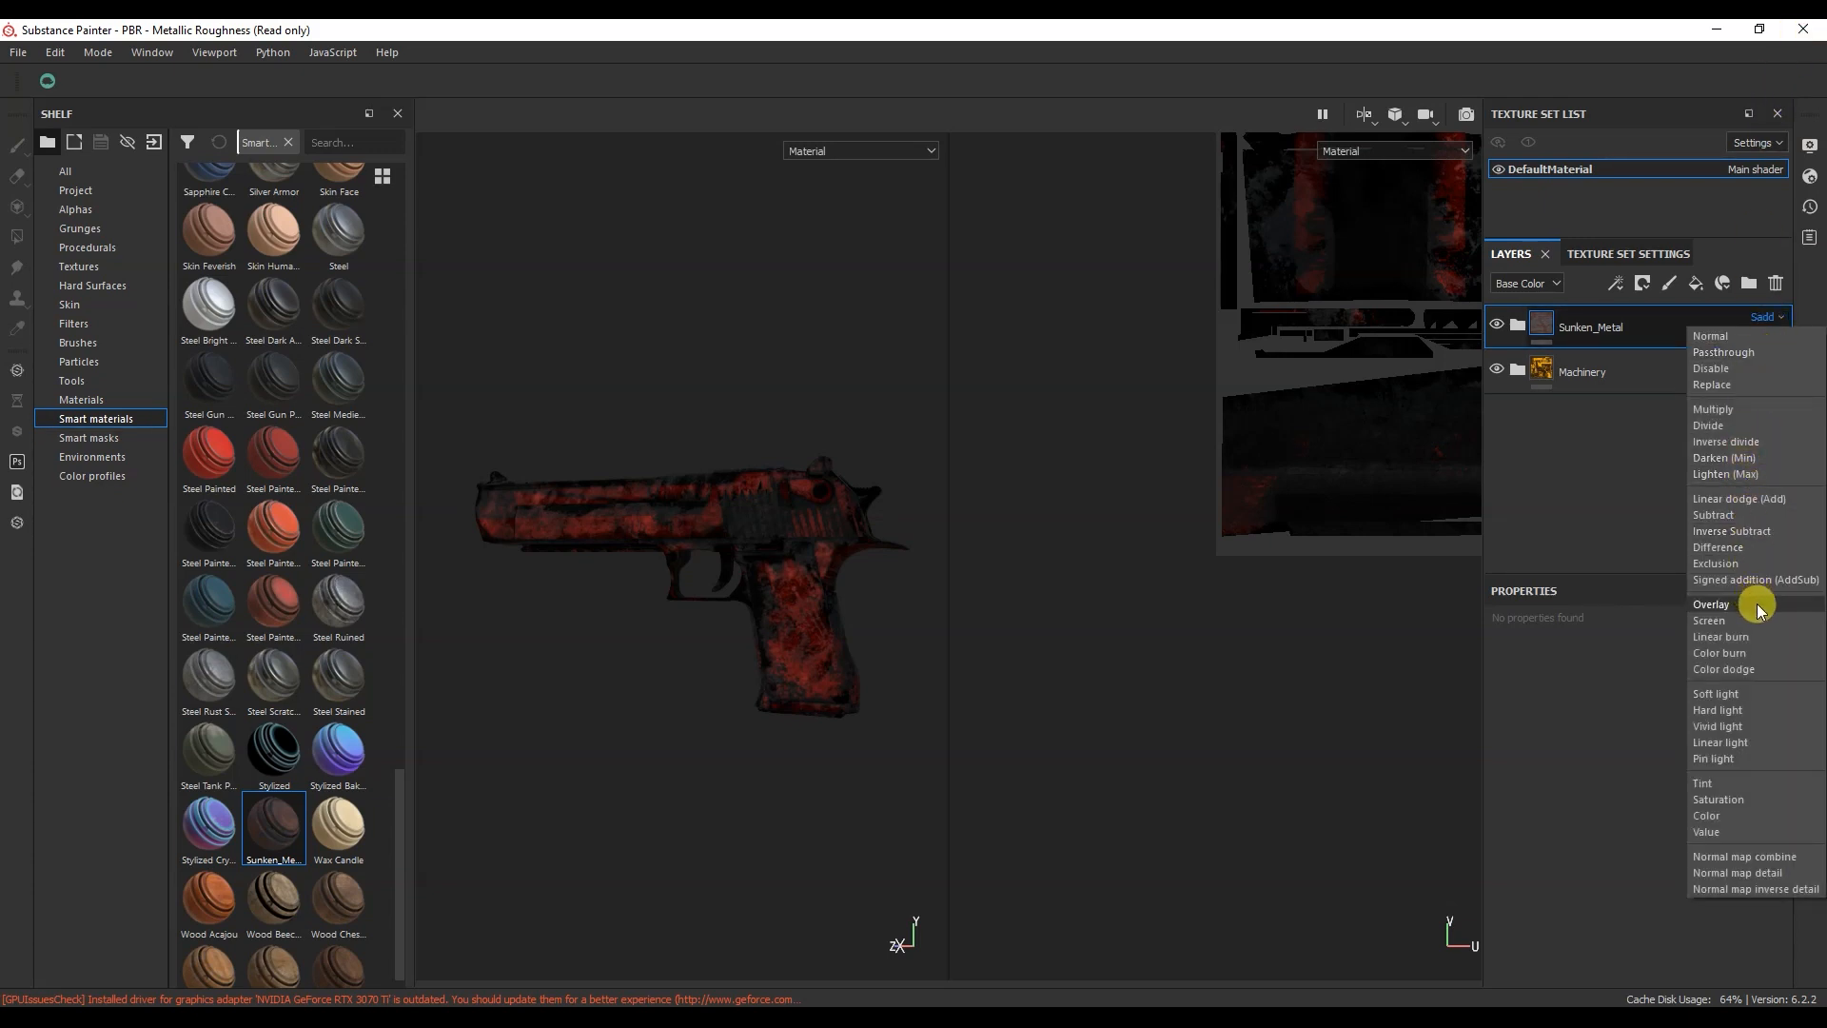
left_click(1740, 655)
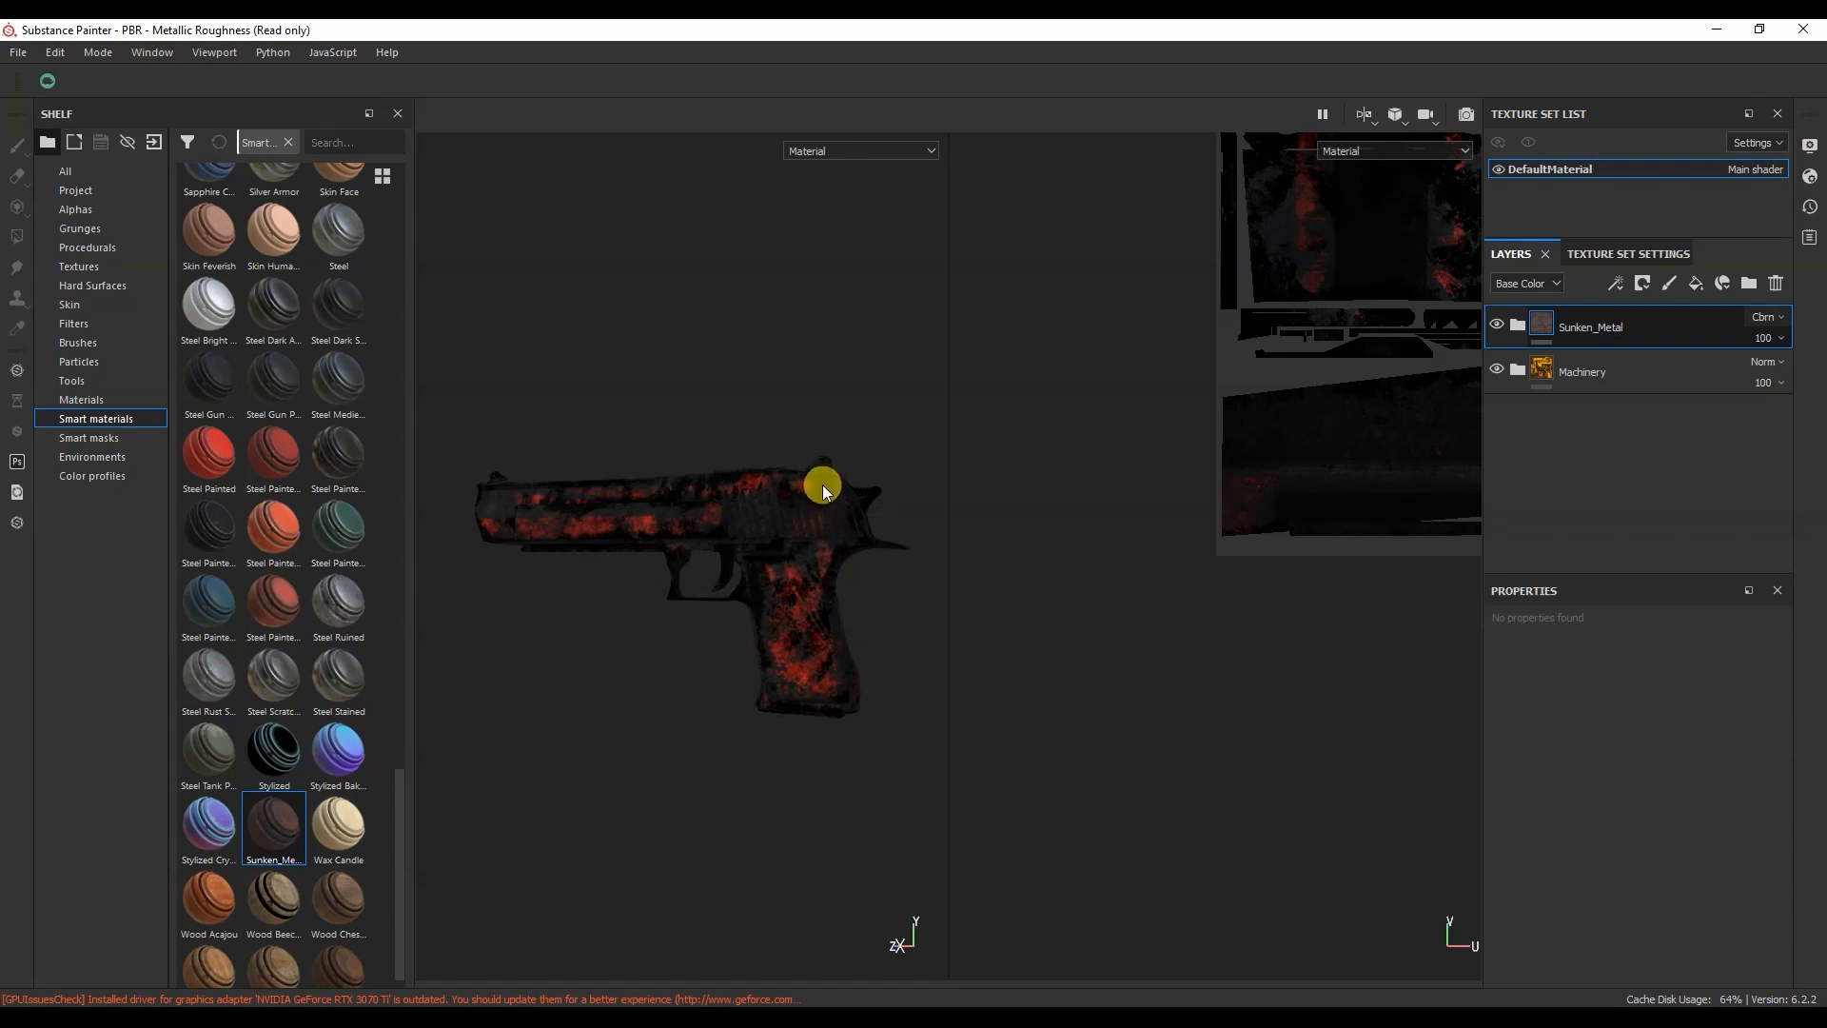
scroll(822, 539, "up", 3)
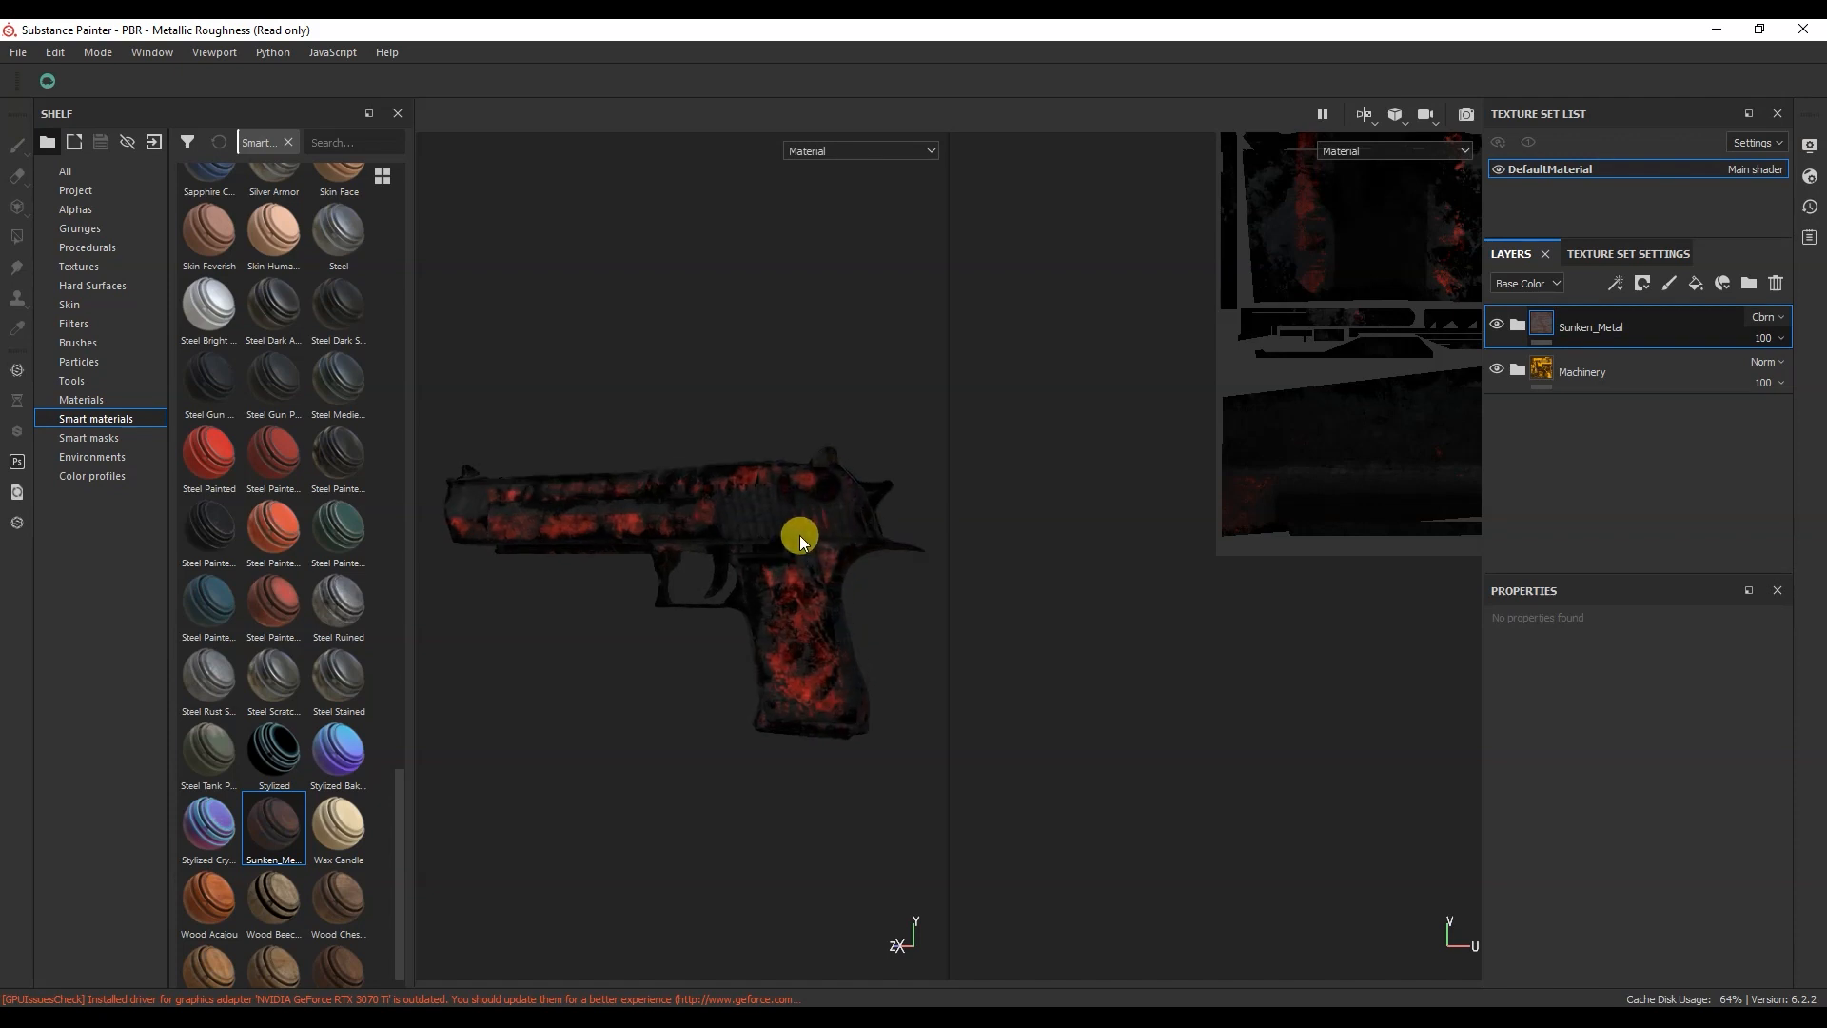
left_click_drag(797, 534, 757, 527, "alt")
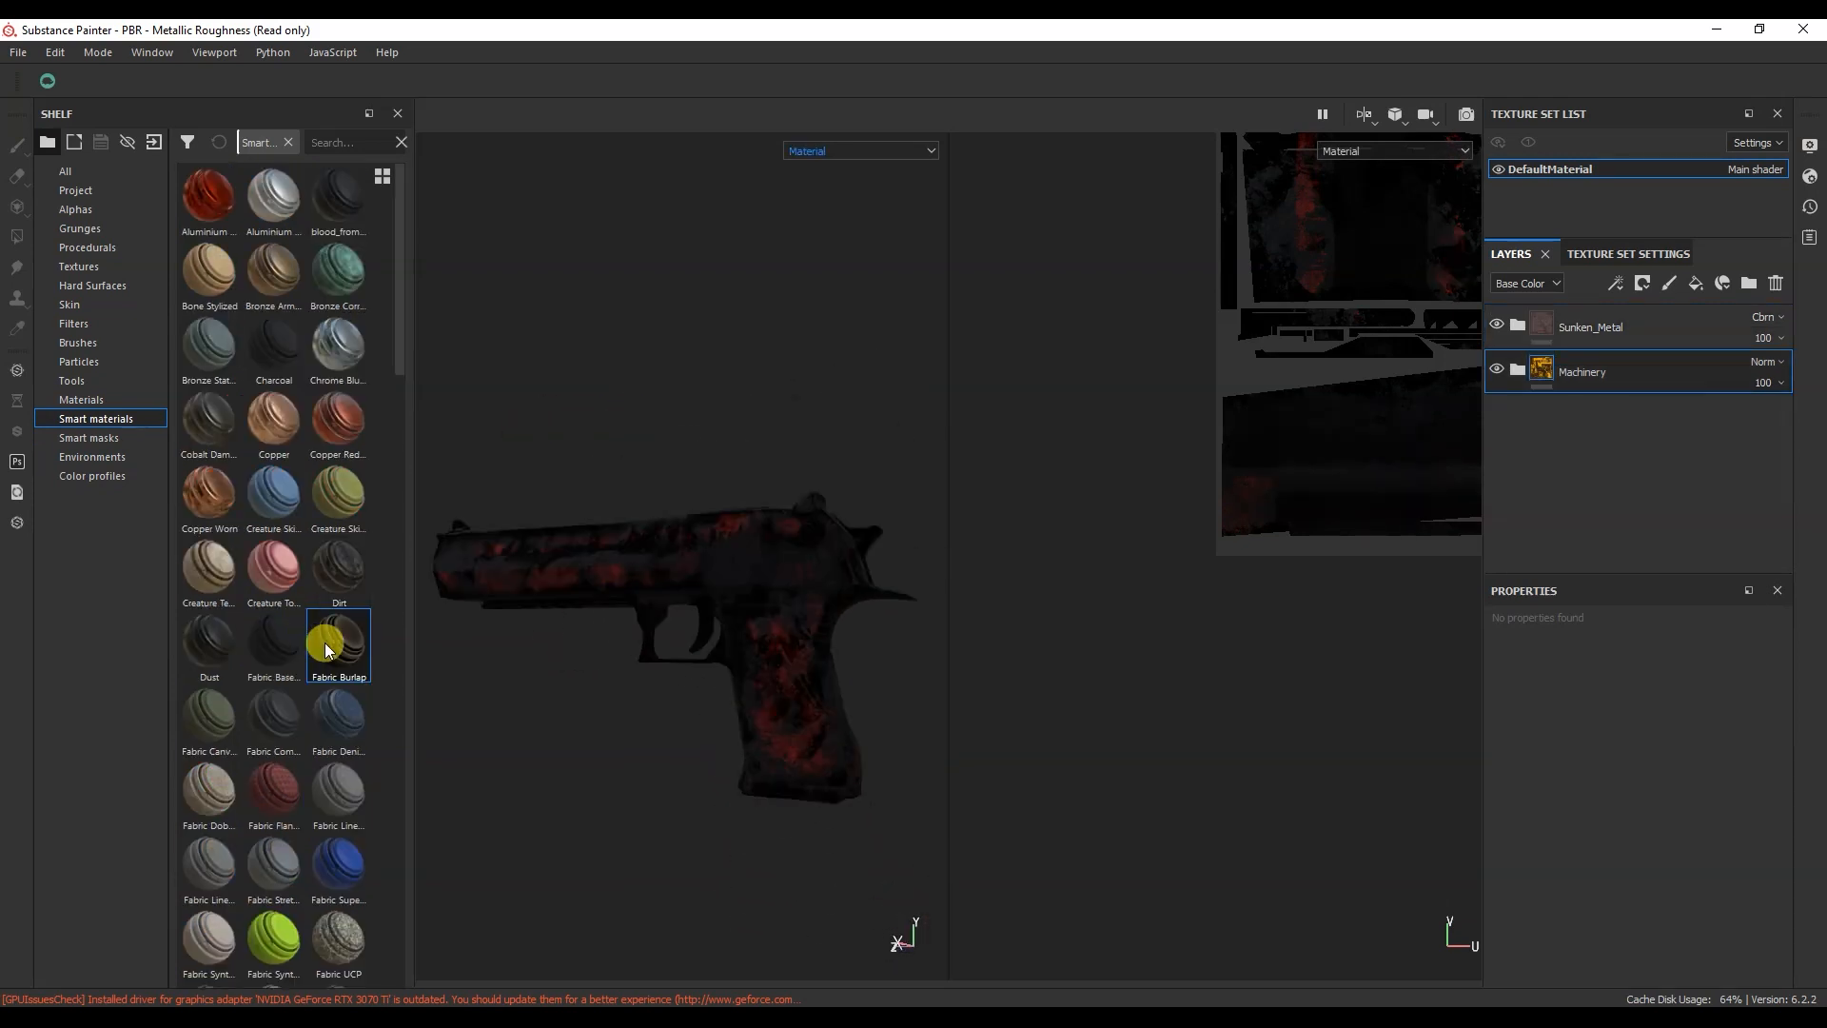
Step: Add the Fabric Burlap smart material above Sunken_Metal and give its folder a black mask
left_click_drag(326, 642, 1610, 310)
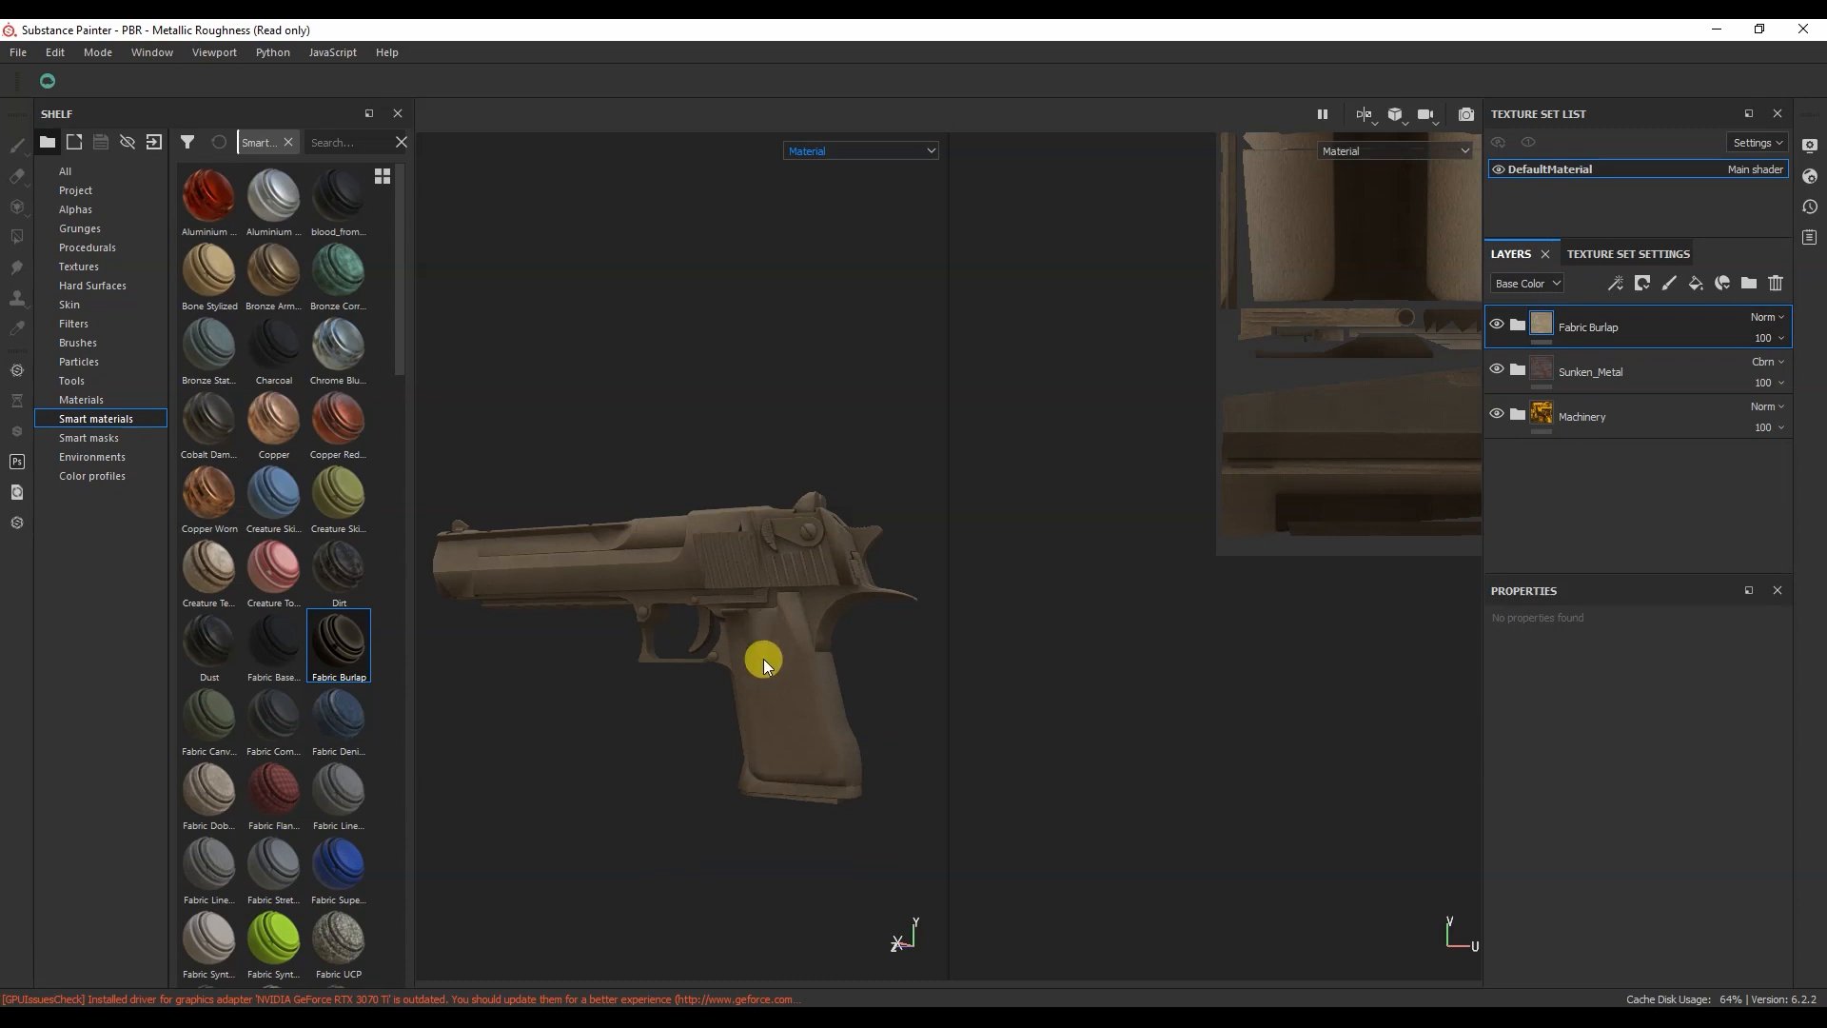
scroll(764, 659, "up", 5)
mouse_move(761, 679)
left_mouse_down("alt")
mouse_move(803, 685)
mouse_move(754, 686)
left_mouse_up("alt")
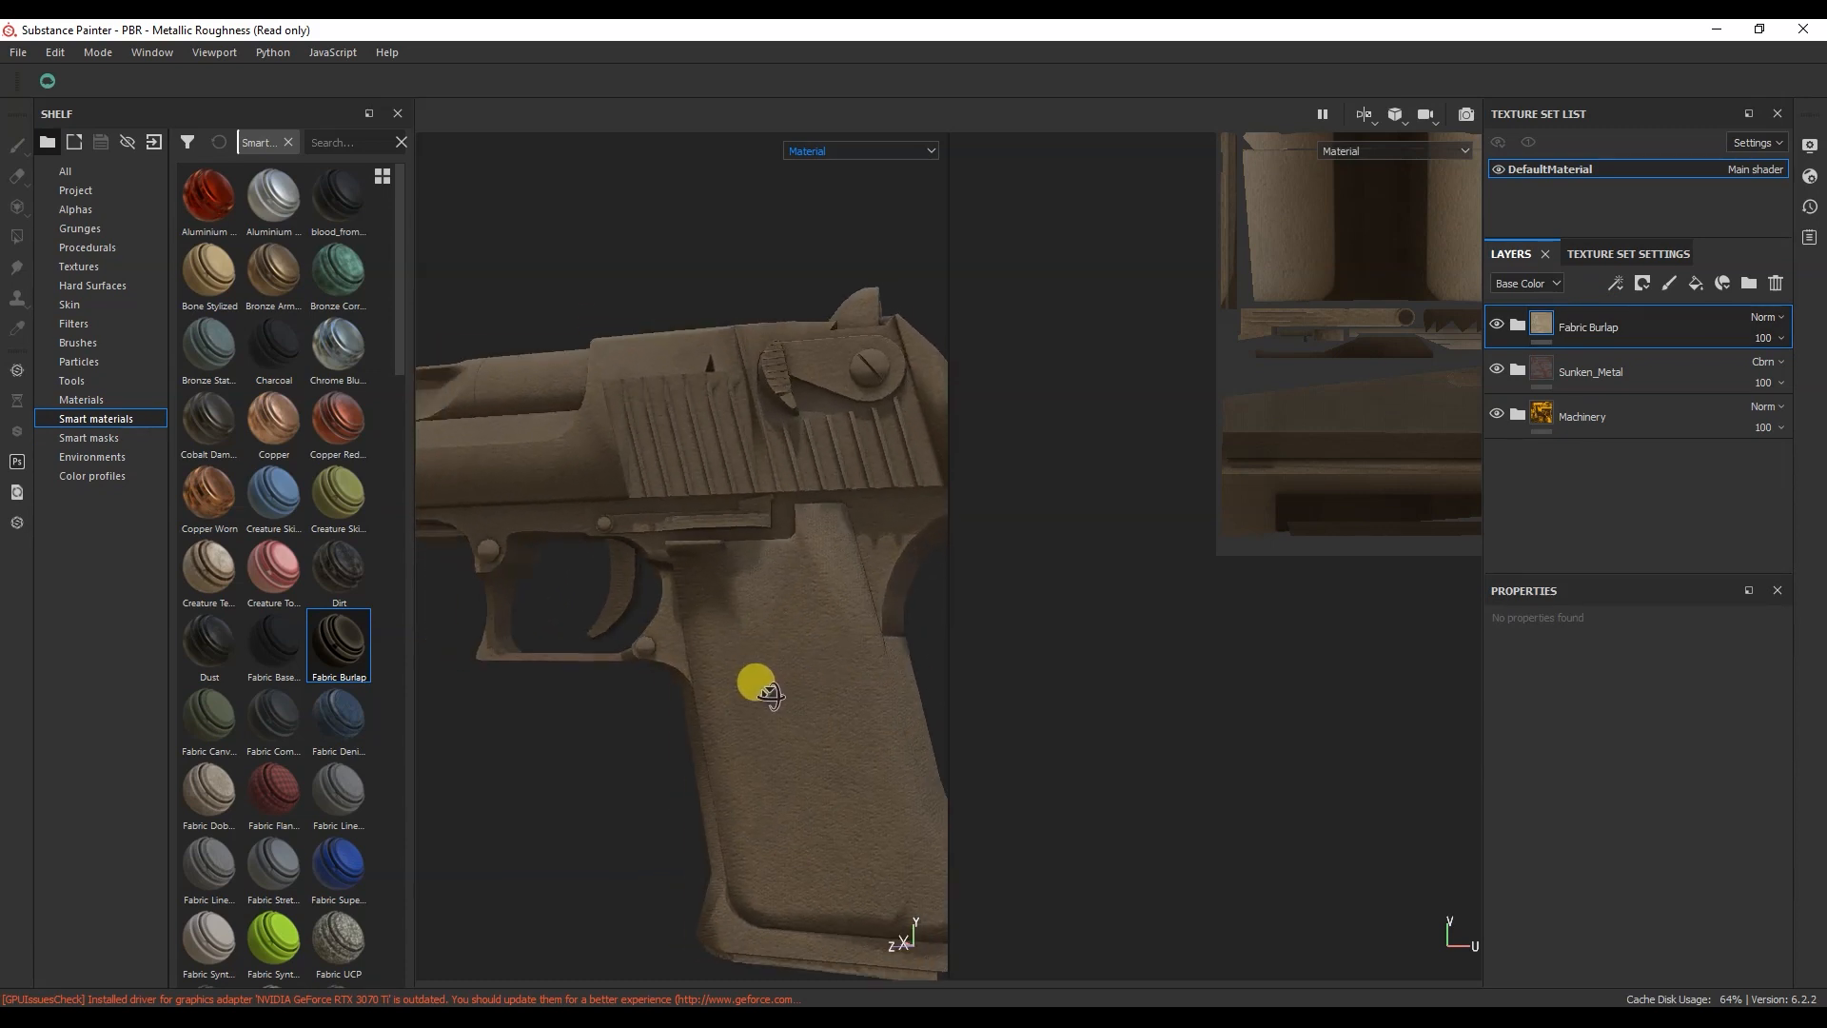
right_click(1543, 331)
left_click(1566, 361)
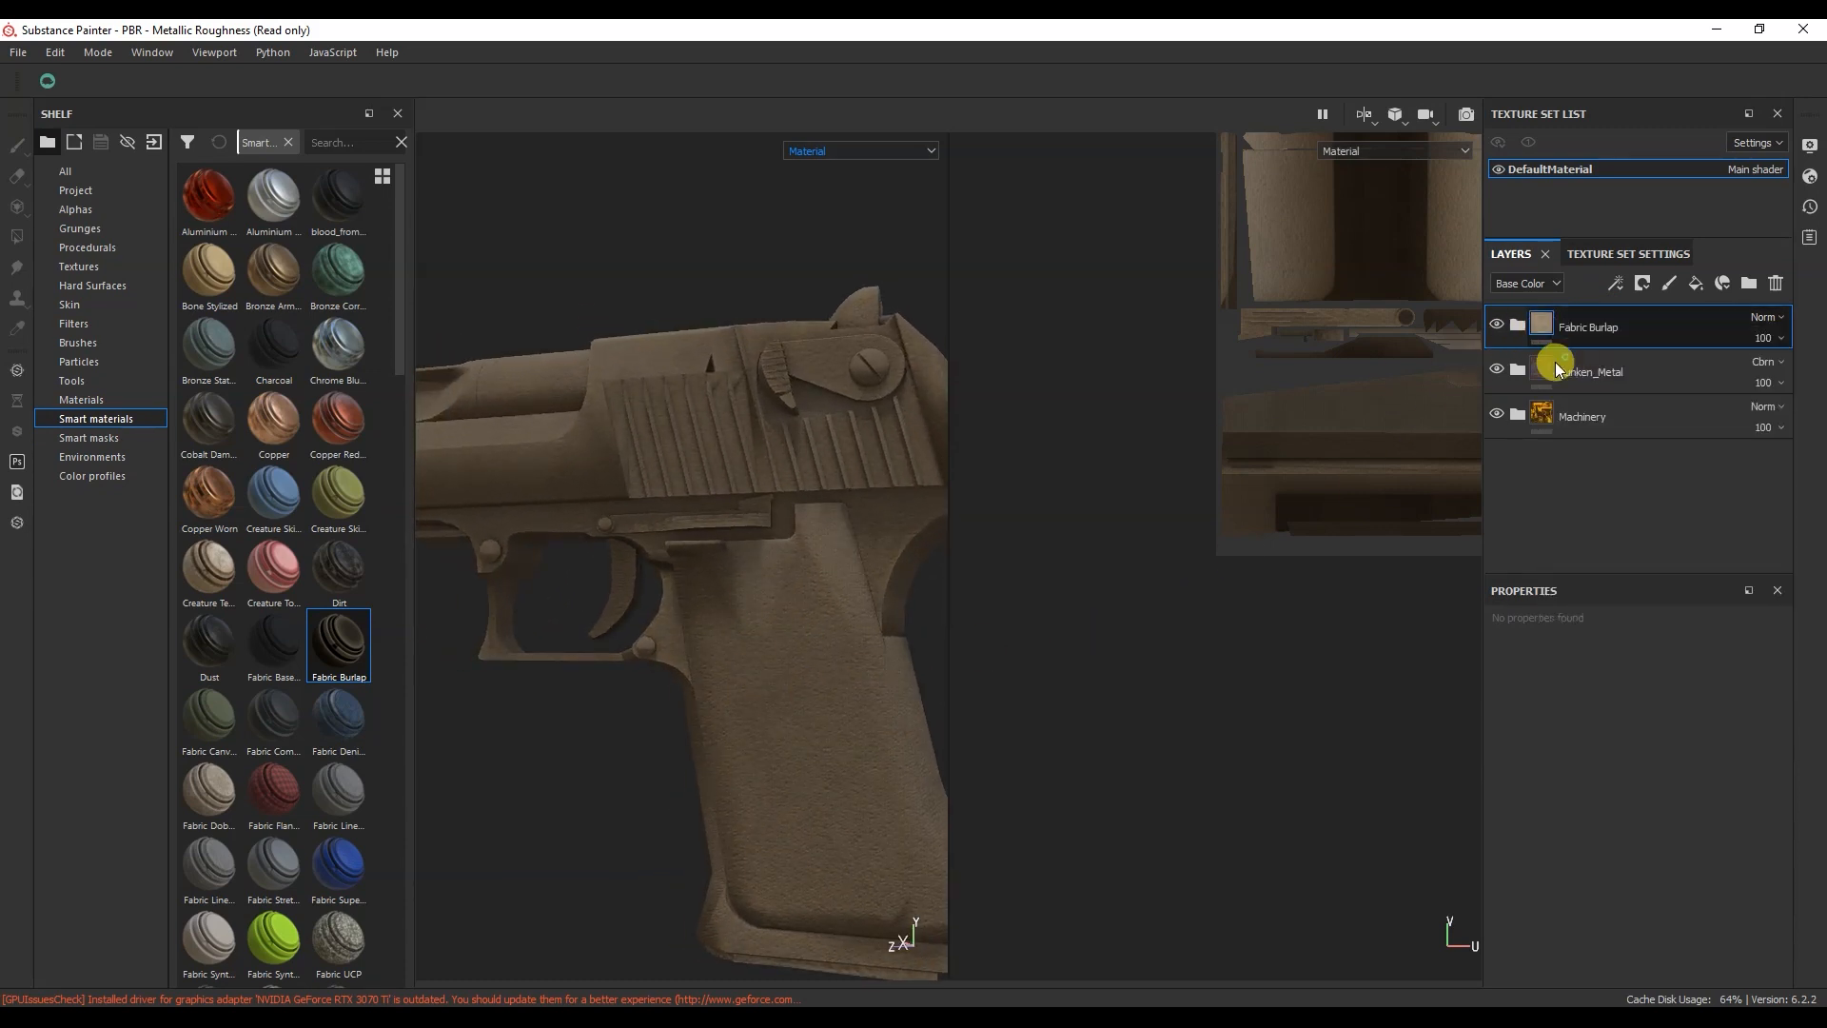
Step: Undo the trial stroke and paint a straight band across the pistol grip in the Fabric Burlap mask with the Basic Hard brush
left_click_drag(709, 512, 850, 485)
key("ctrl+z")
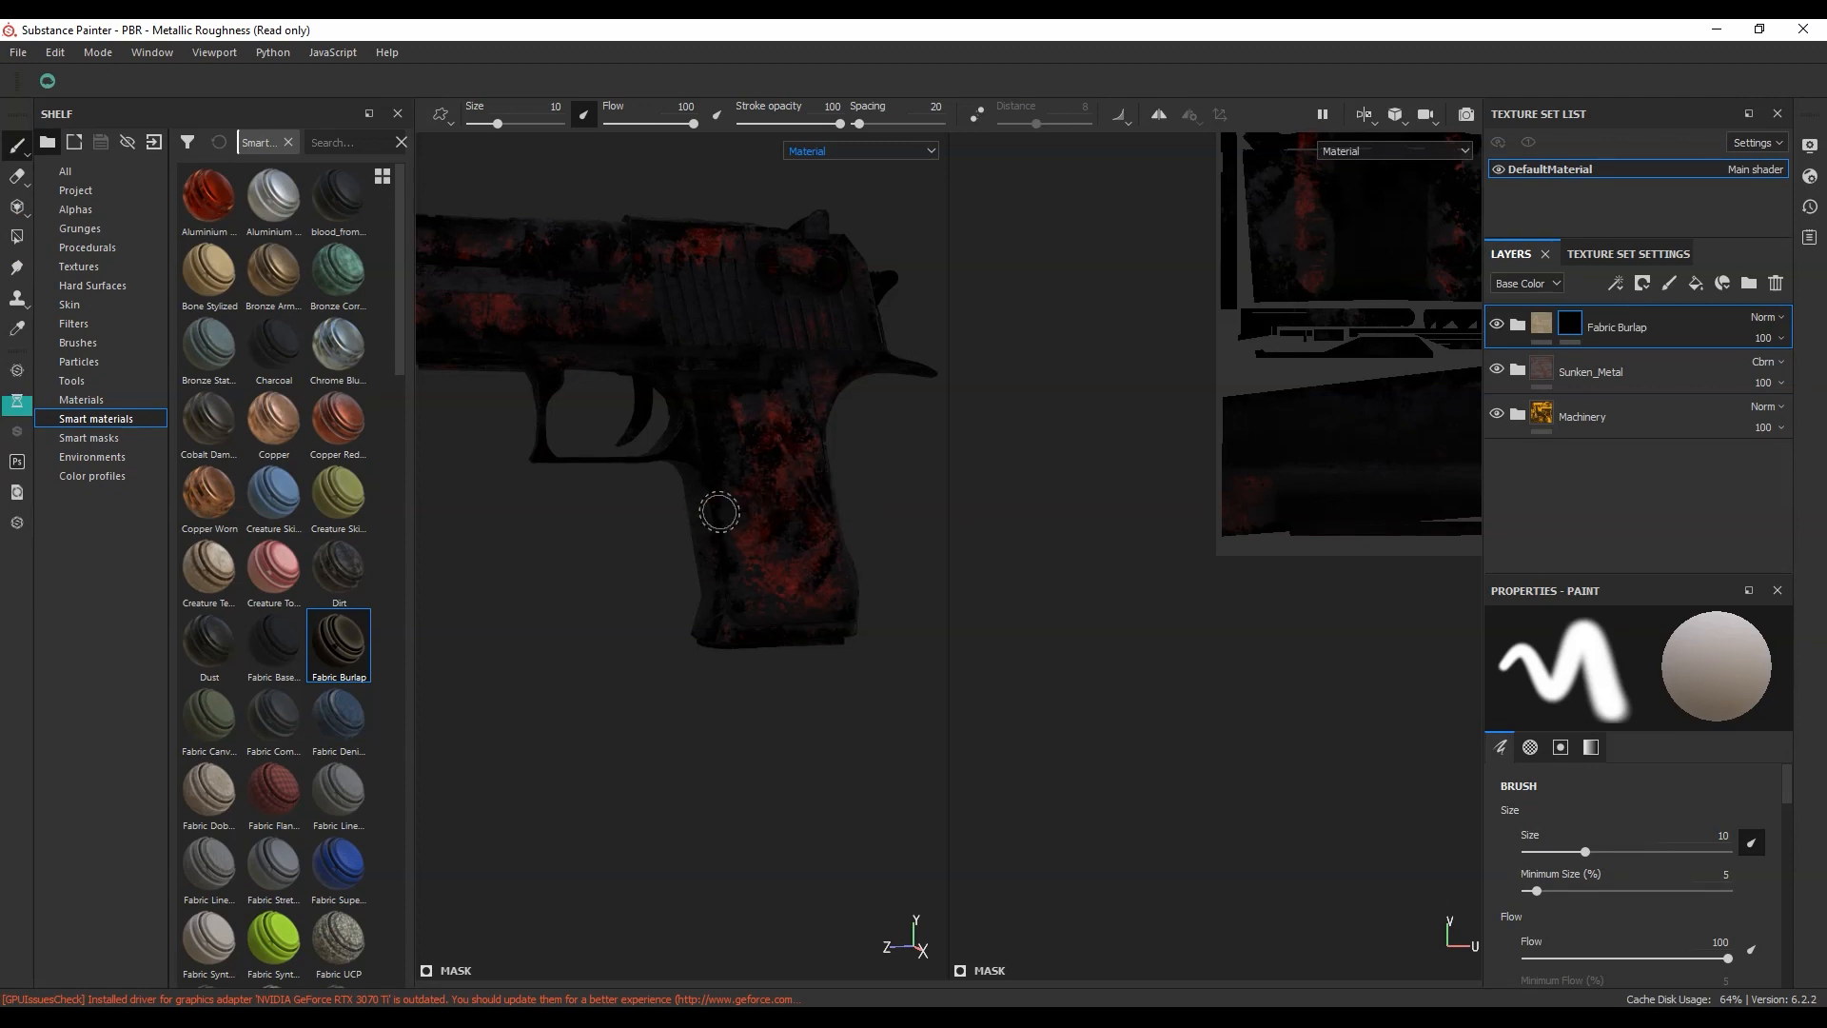
left_click(128, 341)
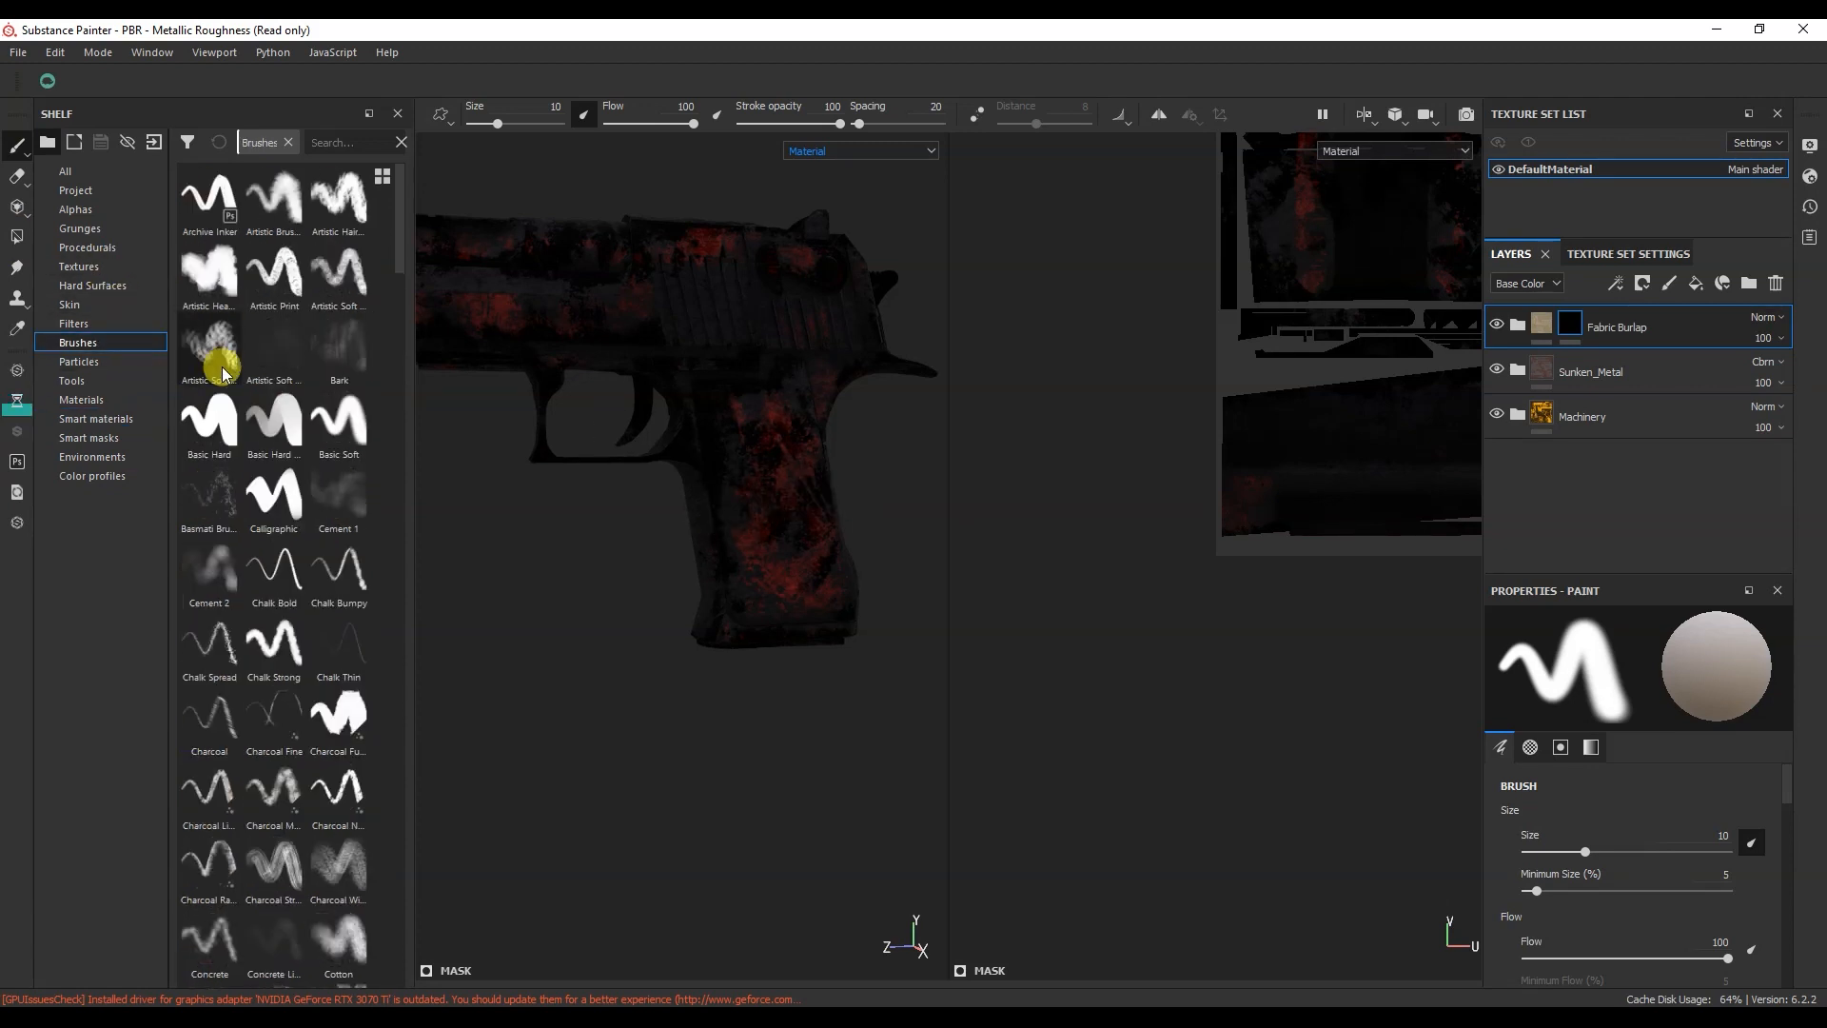
left_click(297, 431)
left_click(209, 421)
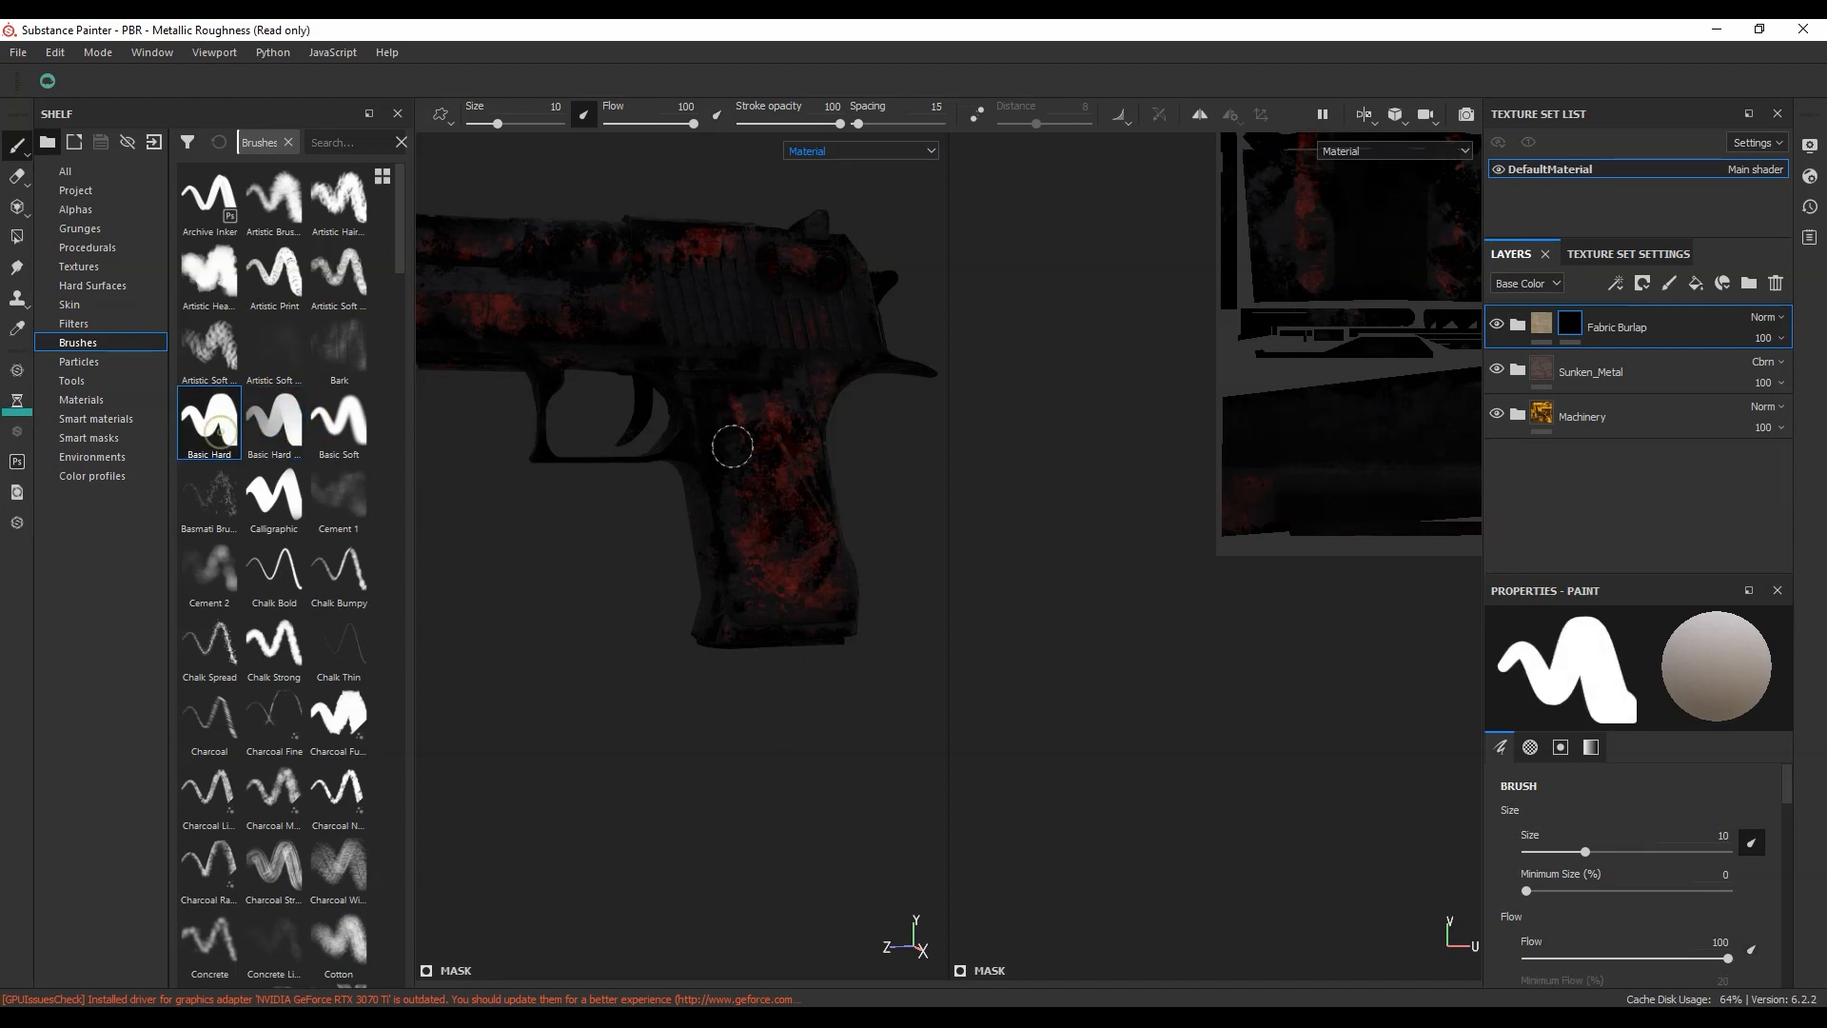
left_click(685, 494)
left_click(821, 466, "shift")
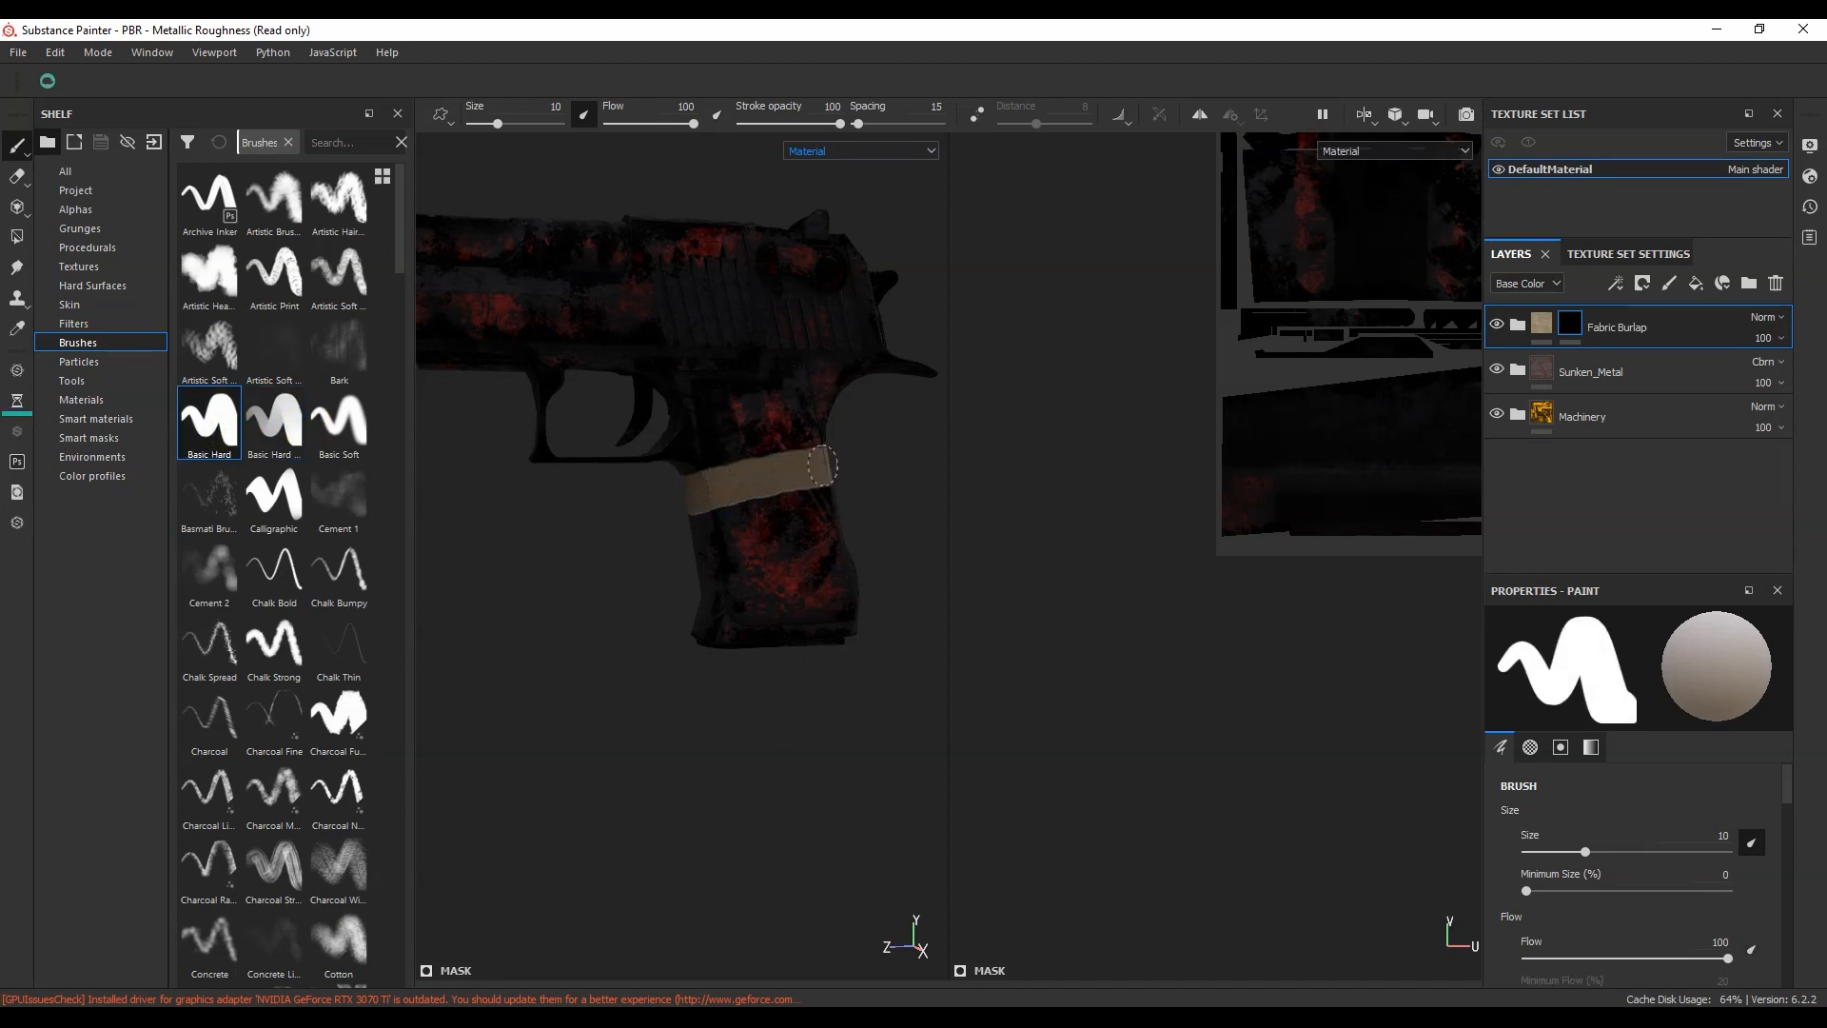
Step: Continue the burlap band with a straight stroke around the narrow side of the grip
scroll(823, 467, "up", 5)
left_click_drag(767, 485, 475, 512, "alt")
middle_click_drag(773, 499, 420, 464, "alt")
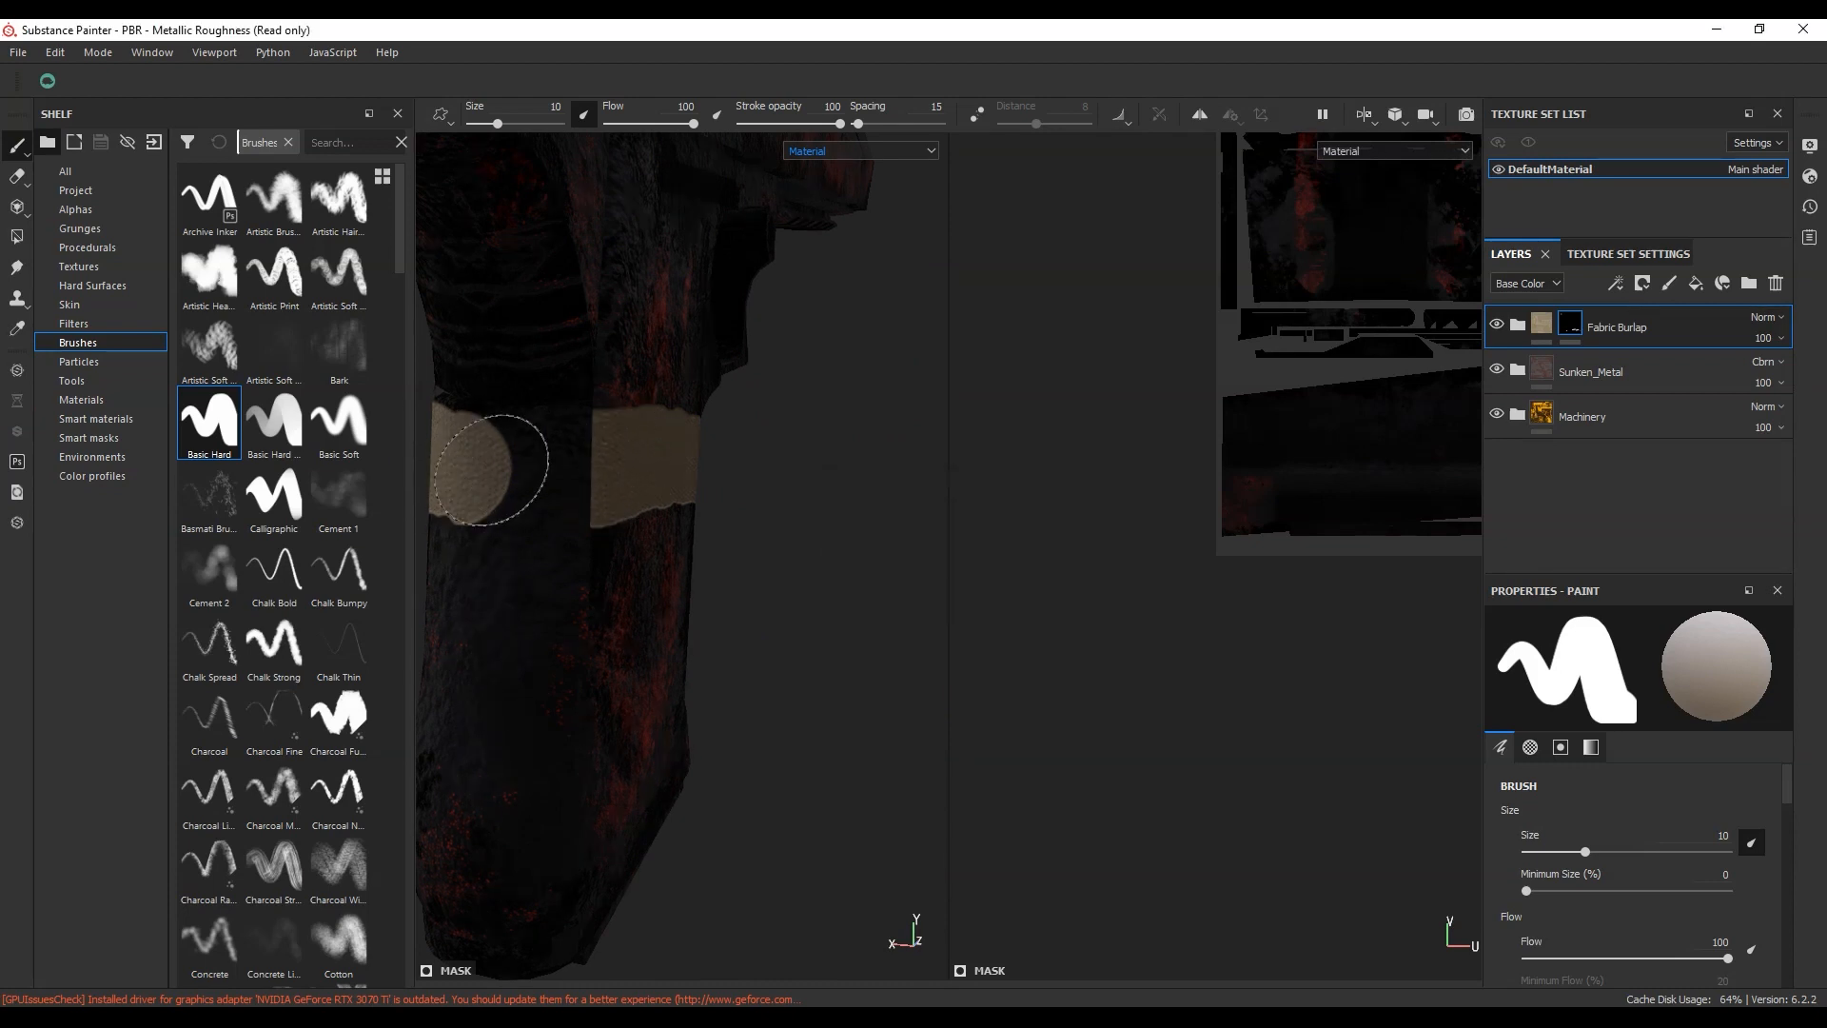
left_click(491, 470)
left_click(645, 465, "shift")
scroll(653, 464, "down", 5)
left_click_drag(657, 463, 403, 437, "alt")
scroll(653, 457, "up", 4)
mouse_move(716, 466)
left_mouse_down("alt")
mouse_move(410, 454)
mouse_move(686, 485)
mouse_move(628, 489)
left_mouse_up("alt")
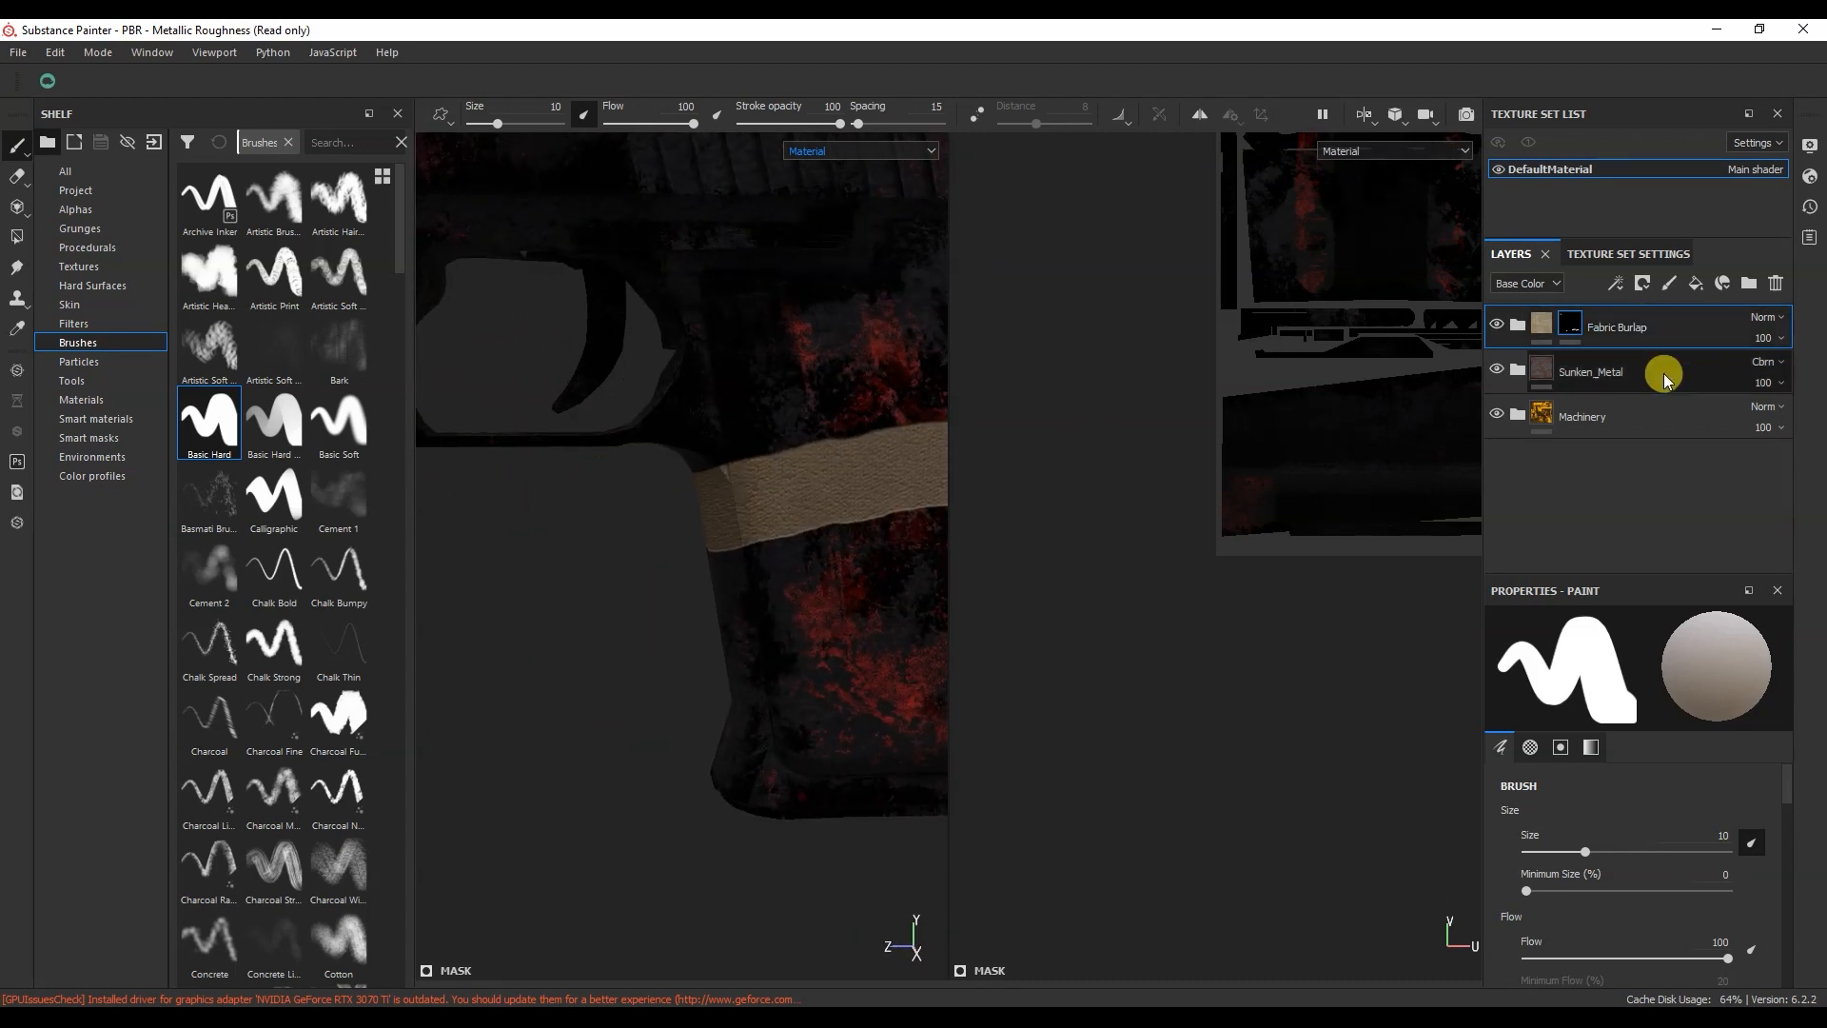
Step: Raise the Height of the Base Color layer inside the Fabric Burlap folder
left_click(1520, 326)
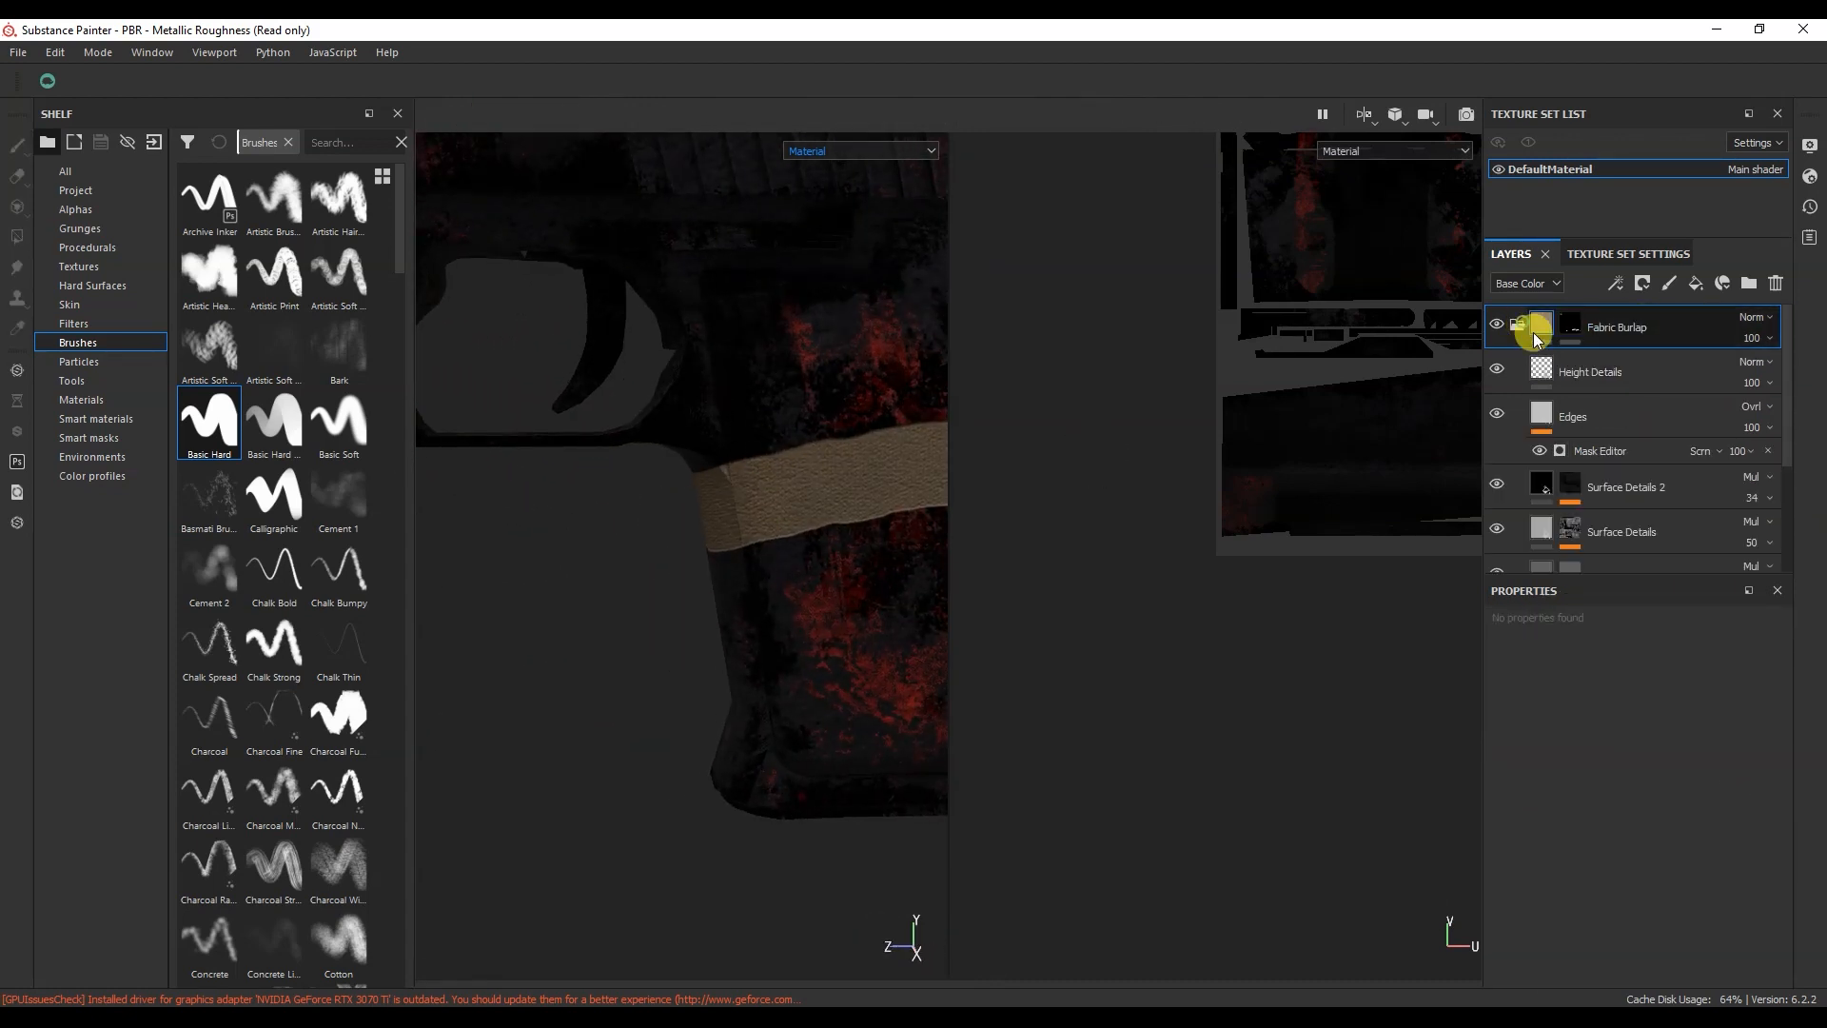
left_click(1505, 369)
scroll(1615, 473, "down", 3)
left_click(1648, 454)
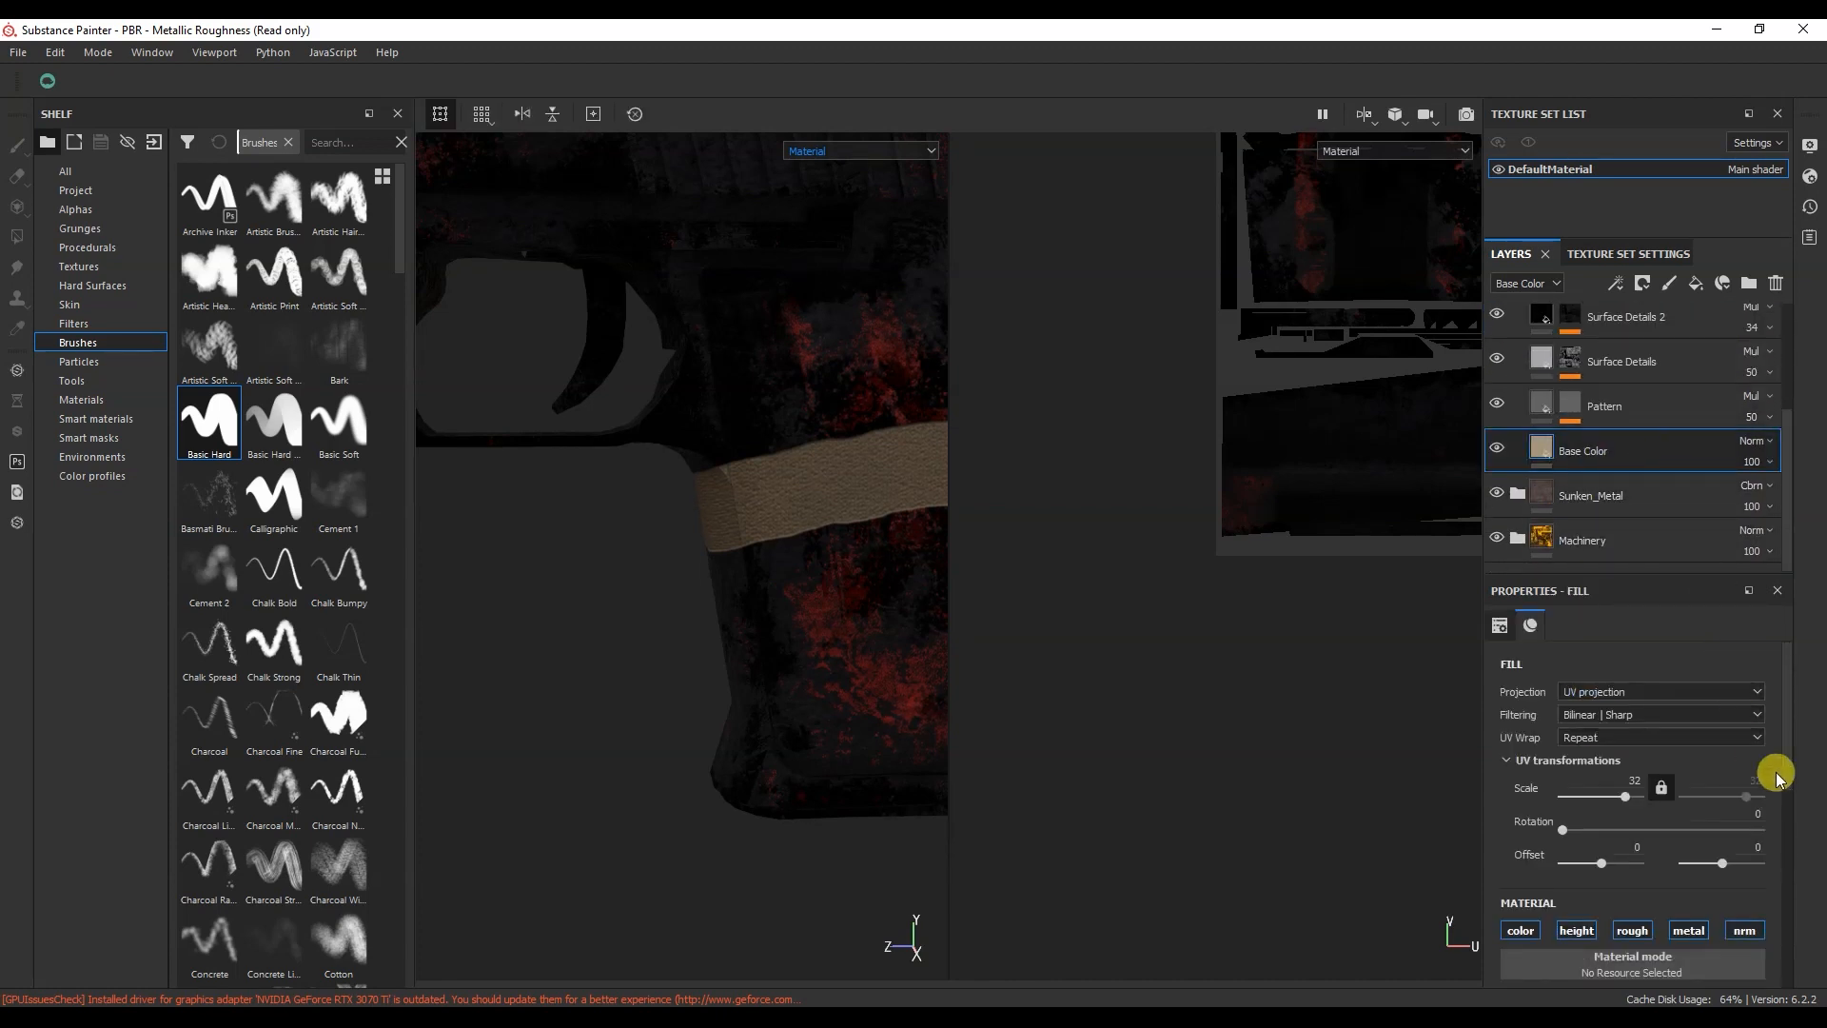
left_click_drag(1783, 767, 1783, 922)
left_click_drag(1630, 812, 1700, 814)
left_click_drag(692, 536, 862, 488, "alt")
scroll(1618, 409, "up", 3)
Step: Duplicate the Fabric Burlap folder and clear the mask of the upper copy
left_click(1678, 334)
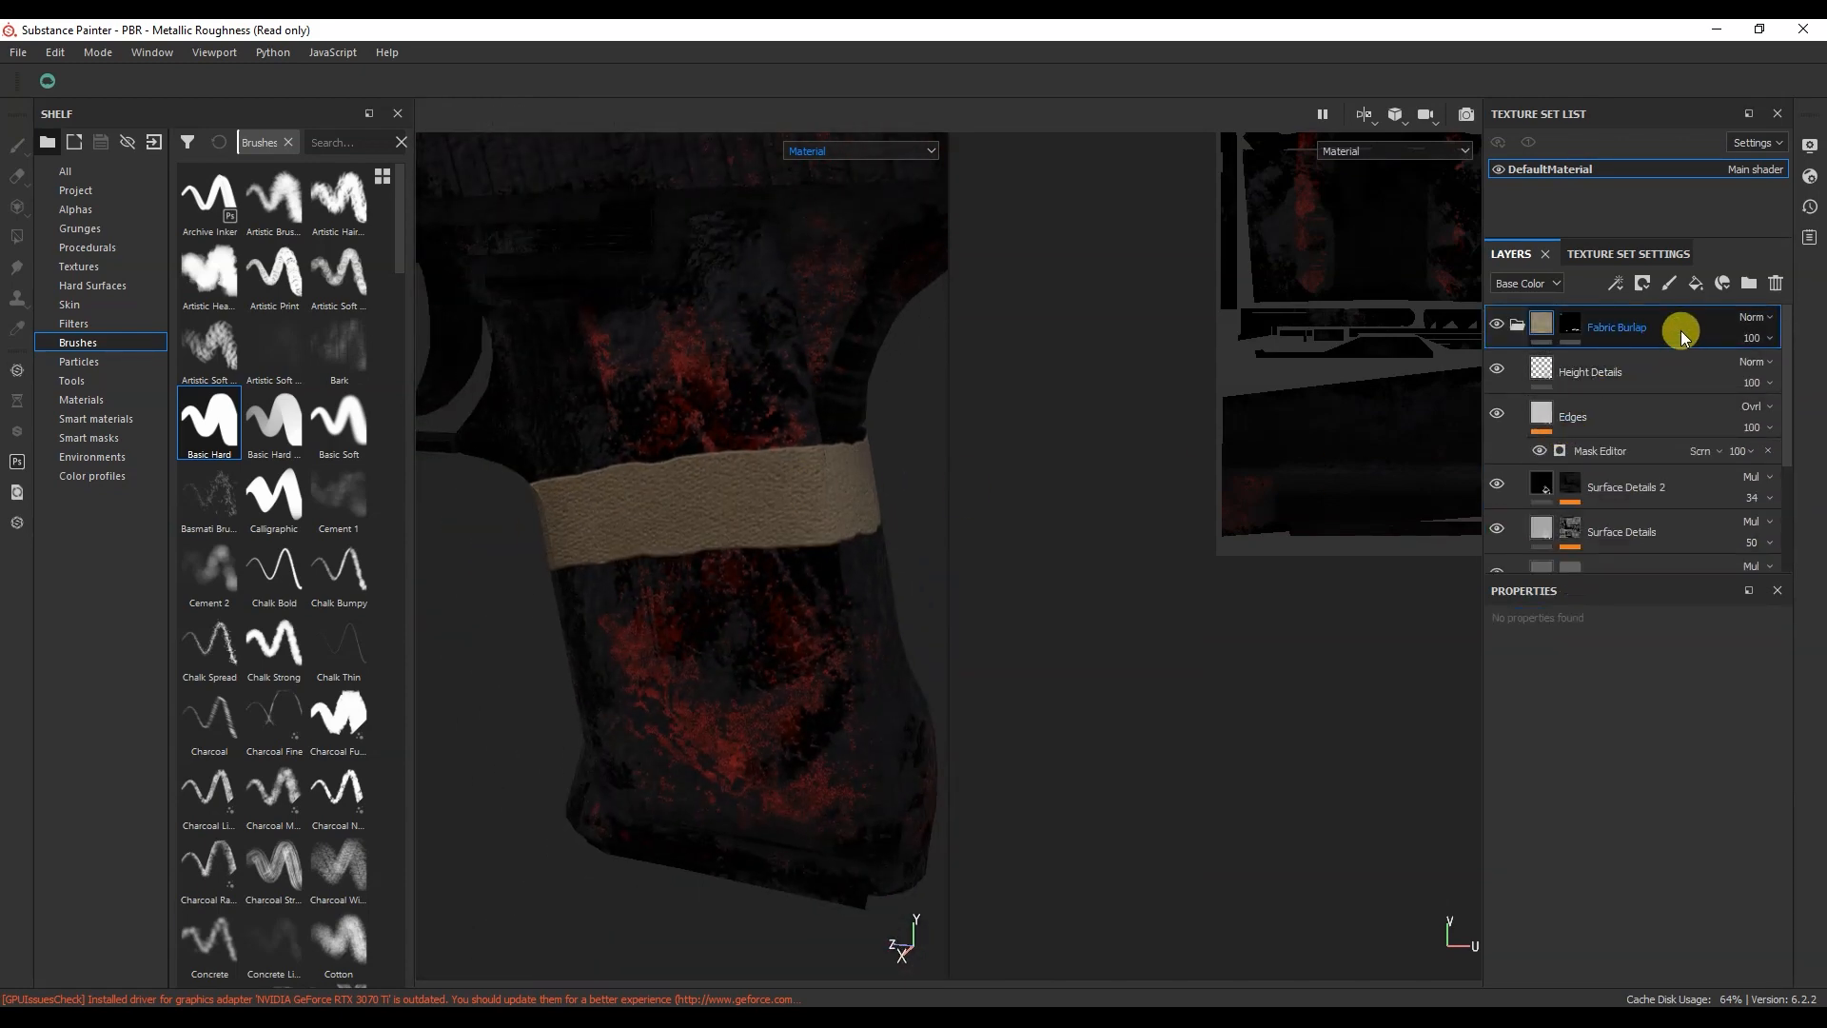
left_click(1570, 326)
right_click(1574, 329)
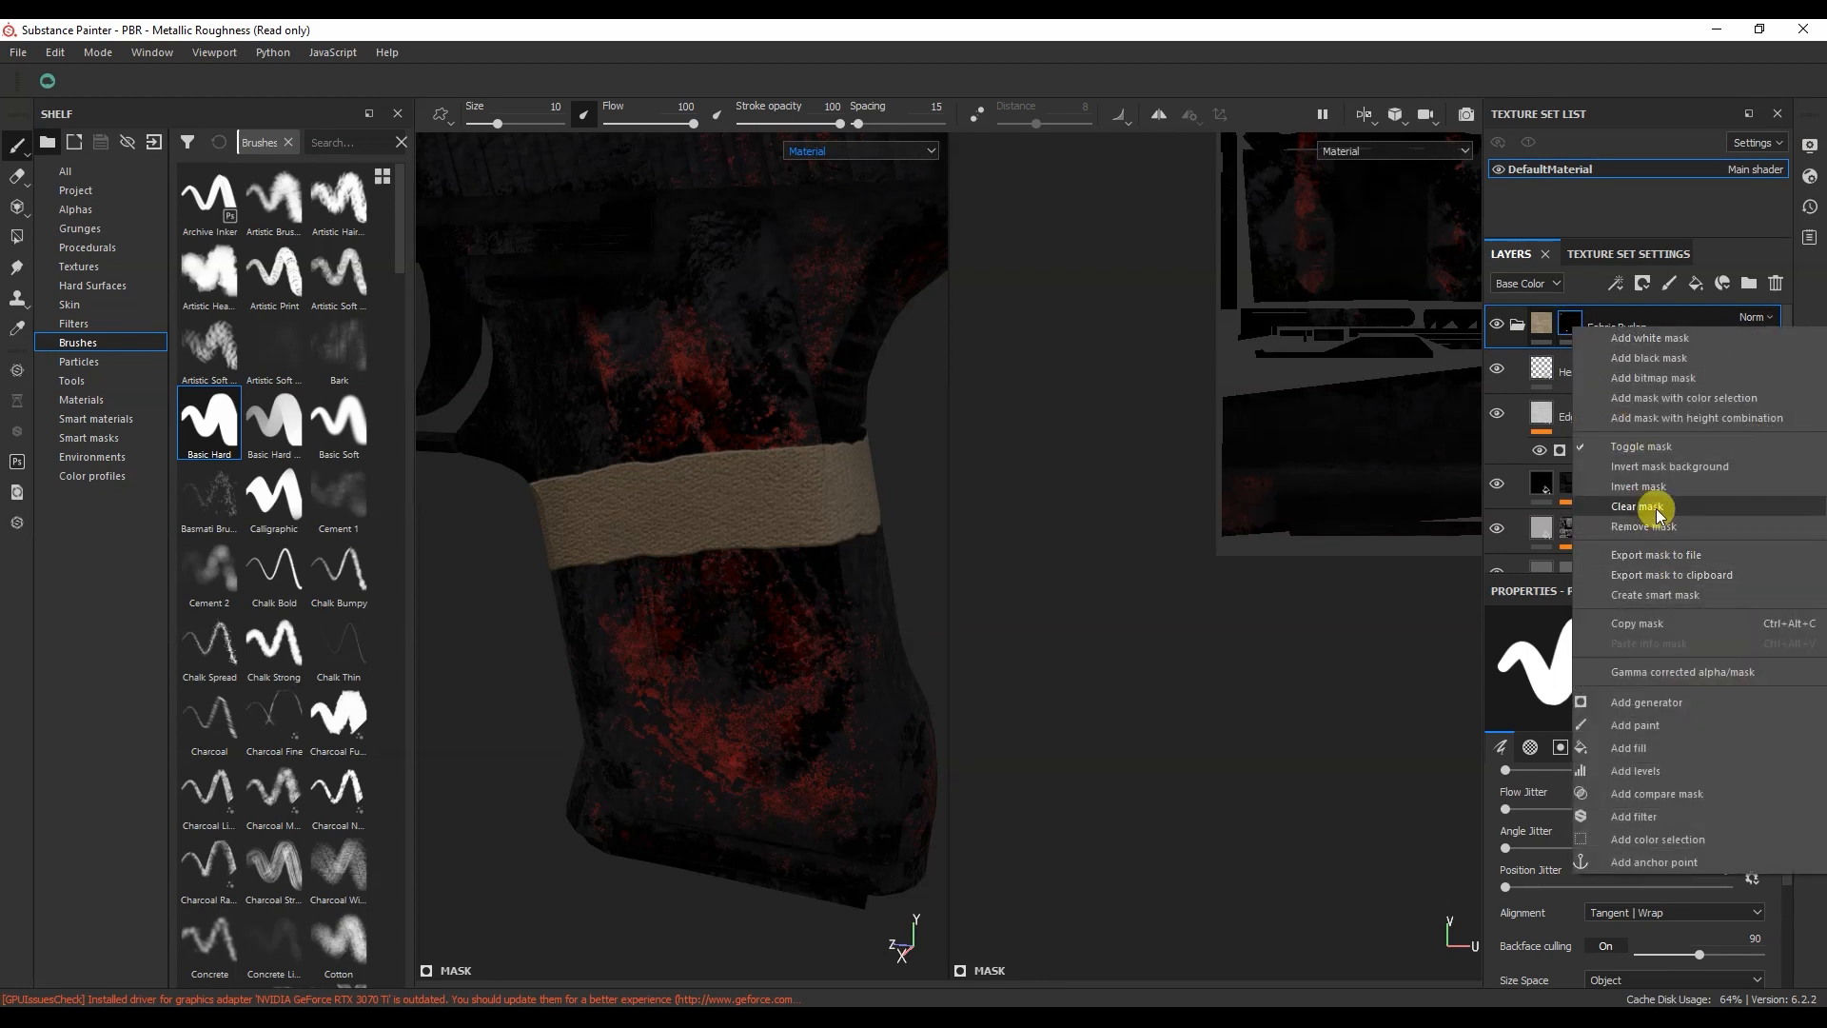
left_click(1234, 508)
Step: Paint a second burlap band diagonally across the grip in the upper Fabric Burlap folder's mask
mouse_move(849, 540)
left_mouse_down()
mouse_move(614, 655)
mouse_move(632, 620)
mouse_move(669, 636)
mouse_move(547, 666)
mouse_move(484, 658)
left_mouse_up()
mouse_move(619, 635)
left_mouse_down("alt")
mouse_move(486, 623)
mouse_move(633, 607)
left_mouse_up("alt")
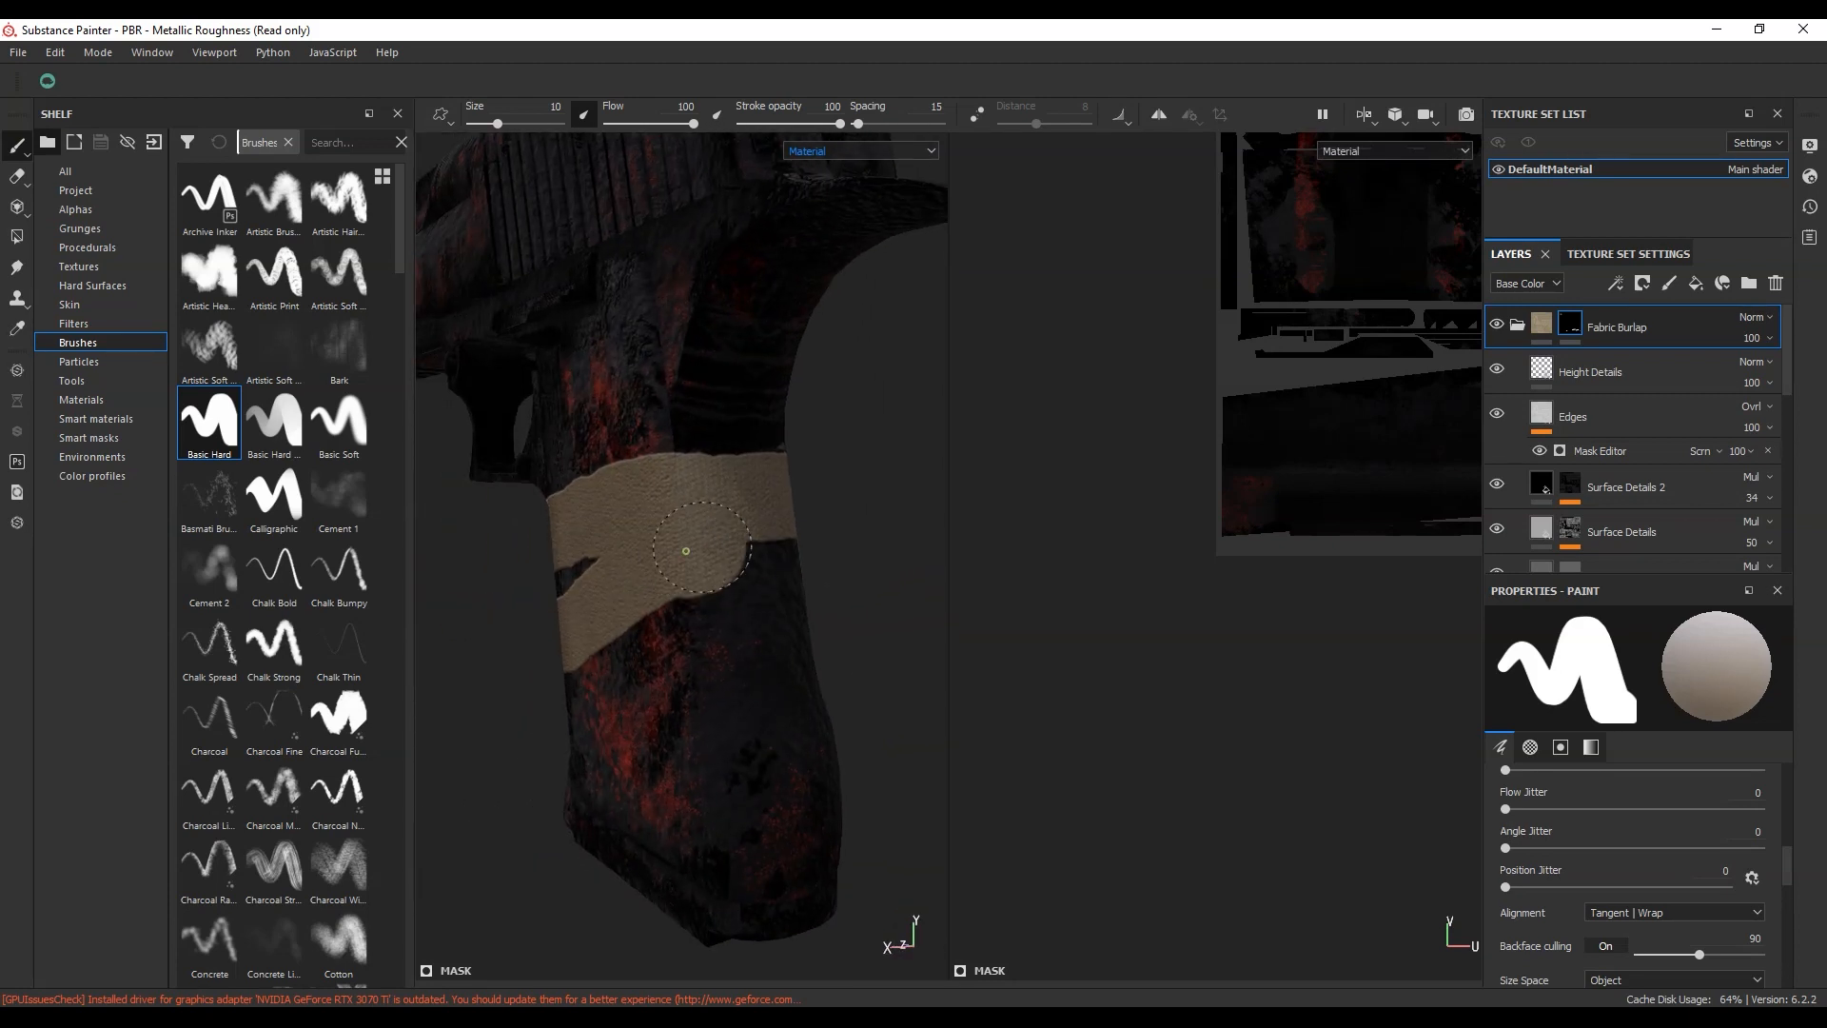
left_click_drag(797, 522, 737, 543, "alt")
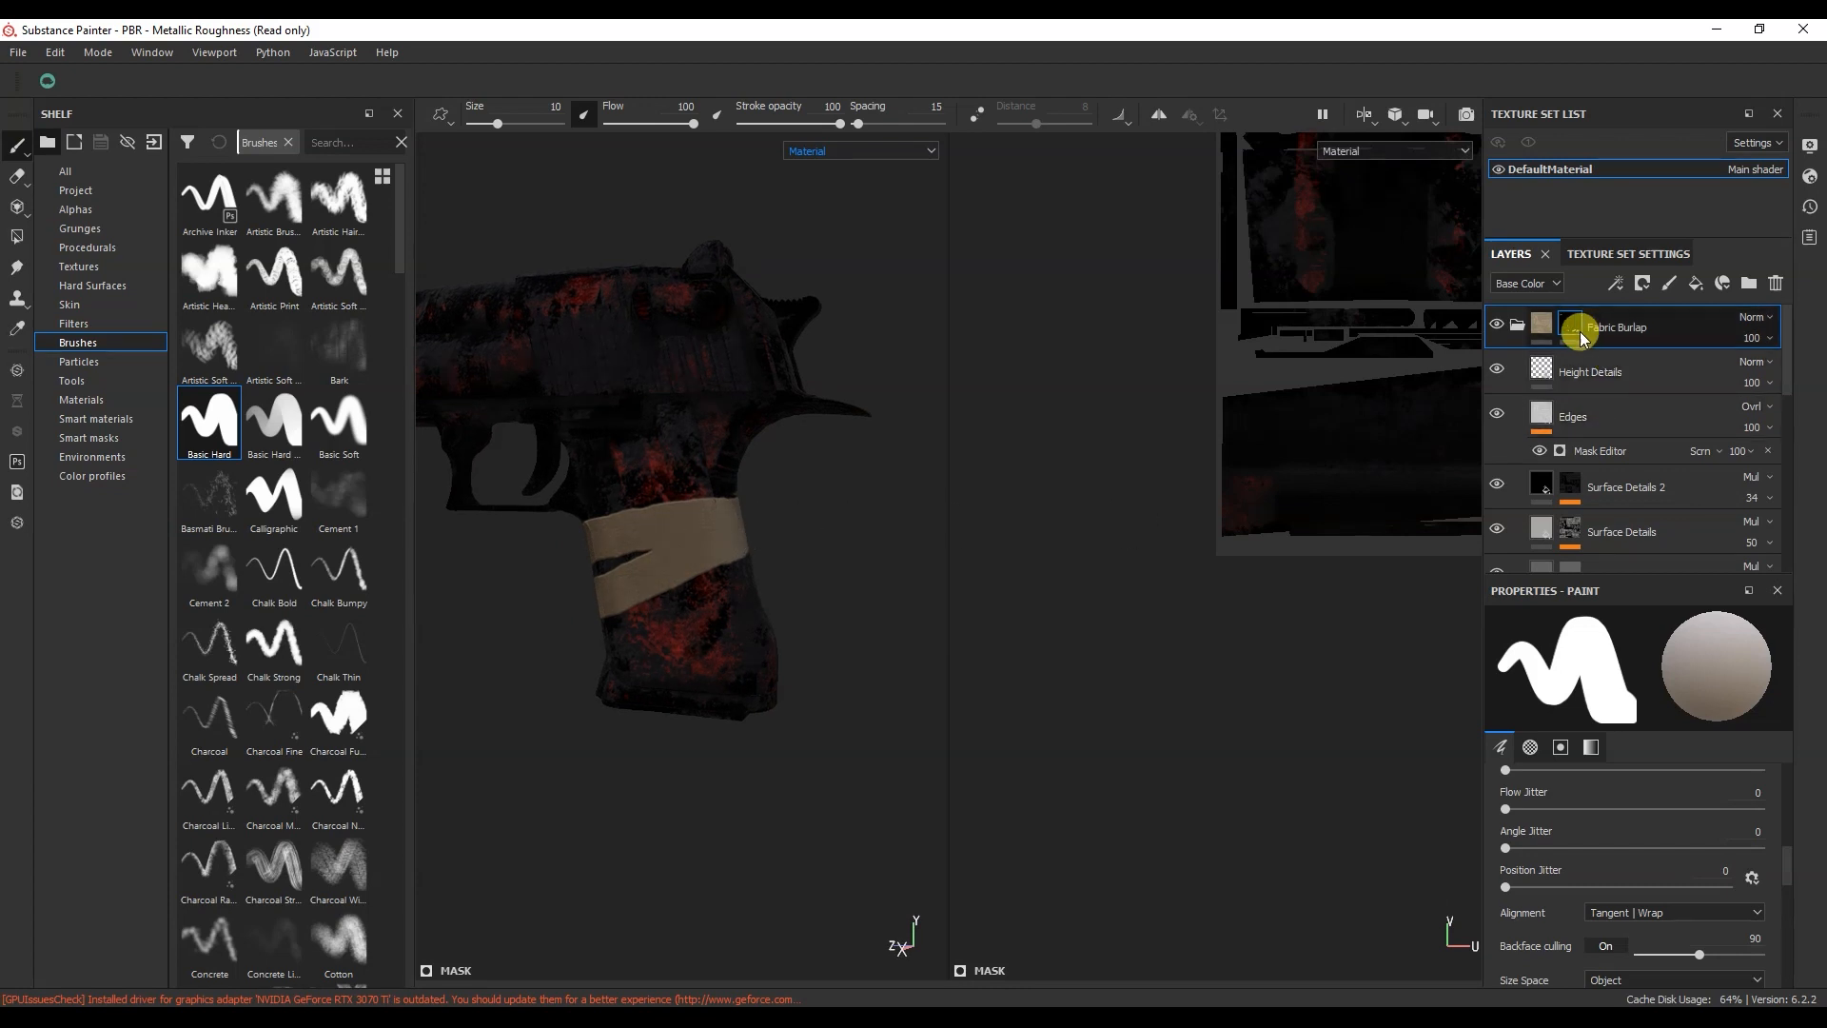
Step: Adjust the Height of the Fabric Burlap Base Color layer to 0.7121
scroll(1701, 476, "down", 3)
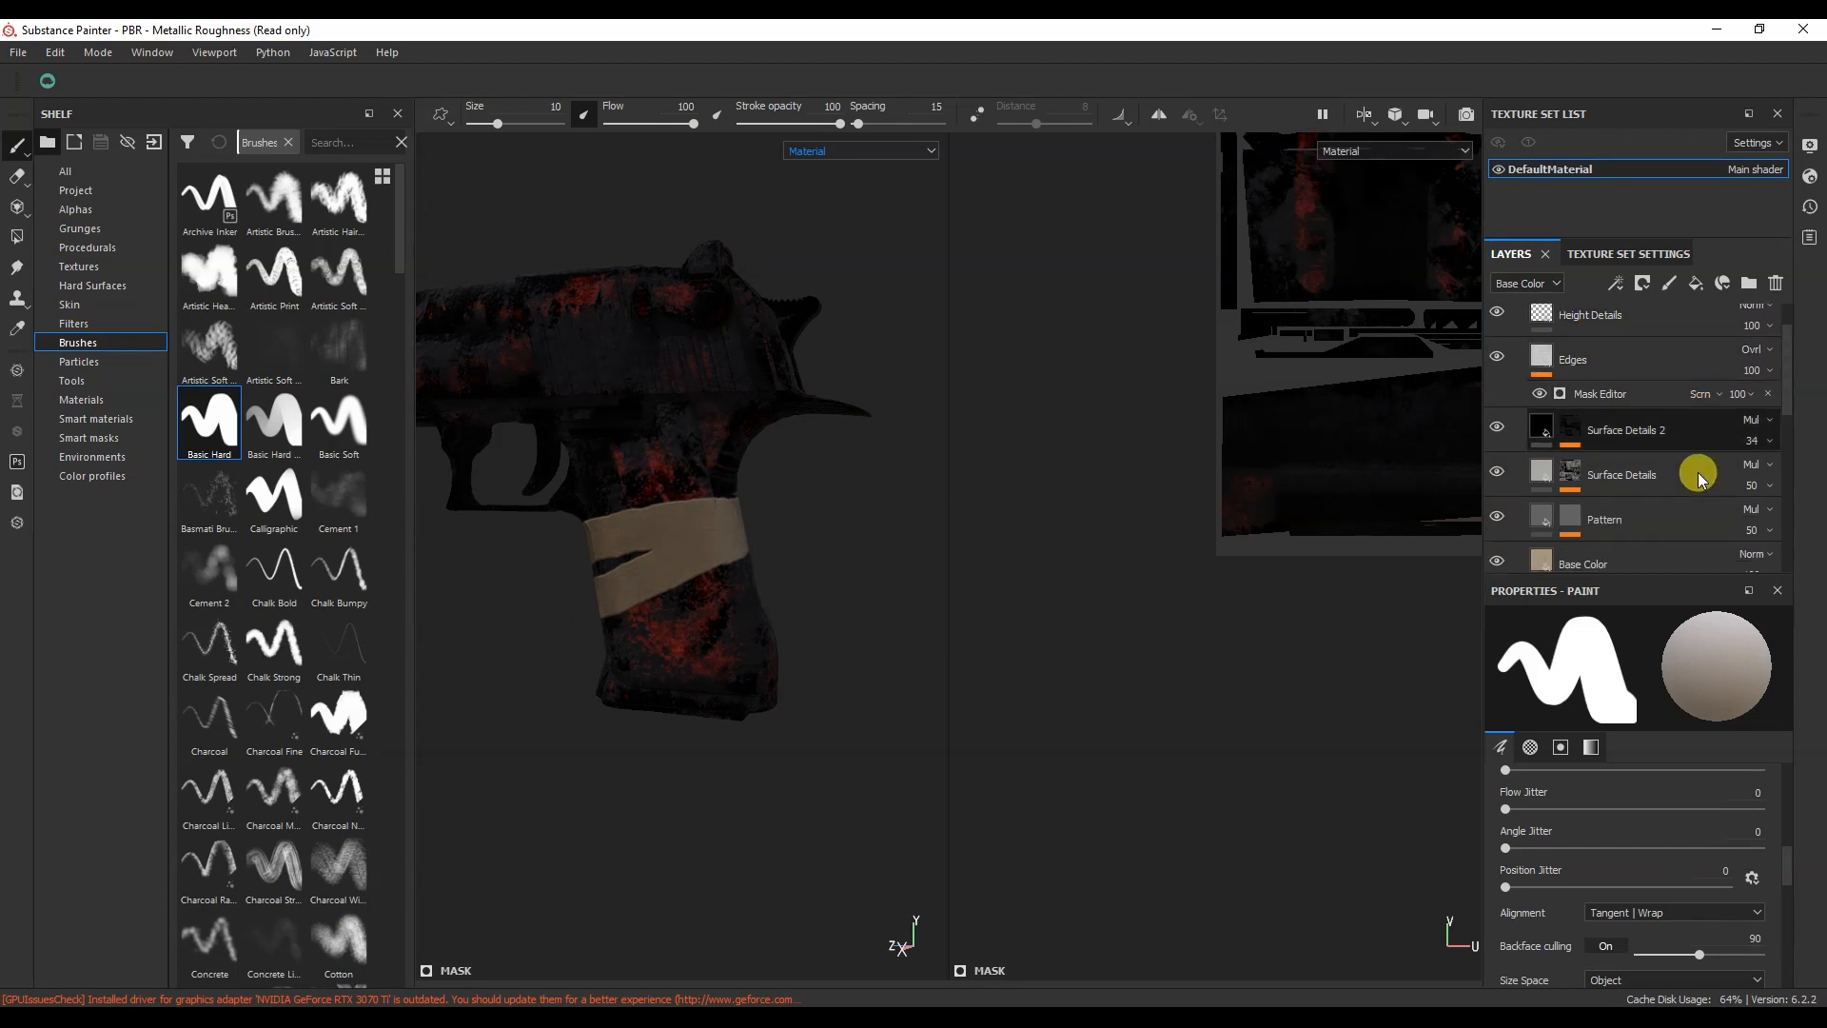
left_click(1651, 498)
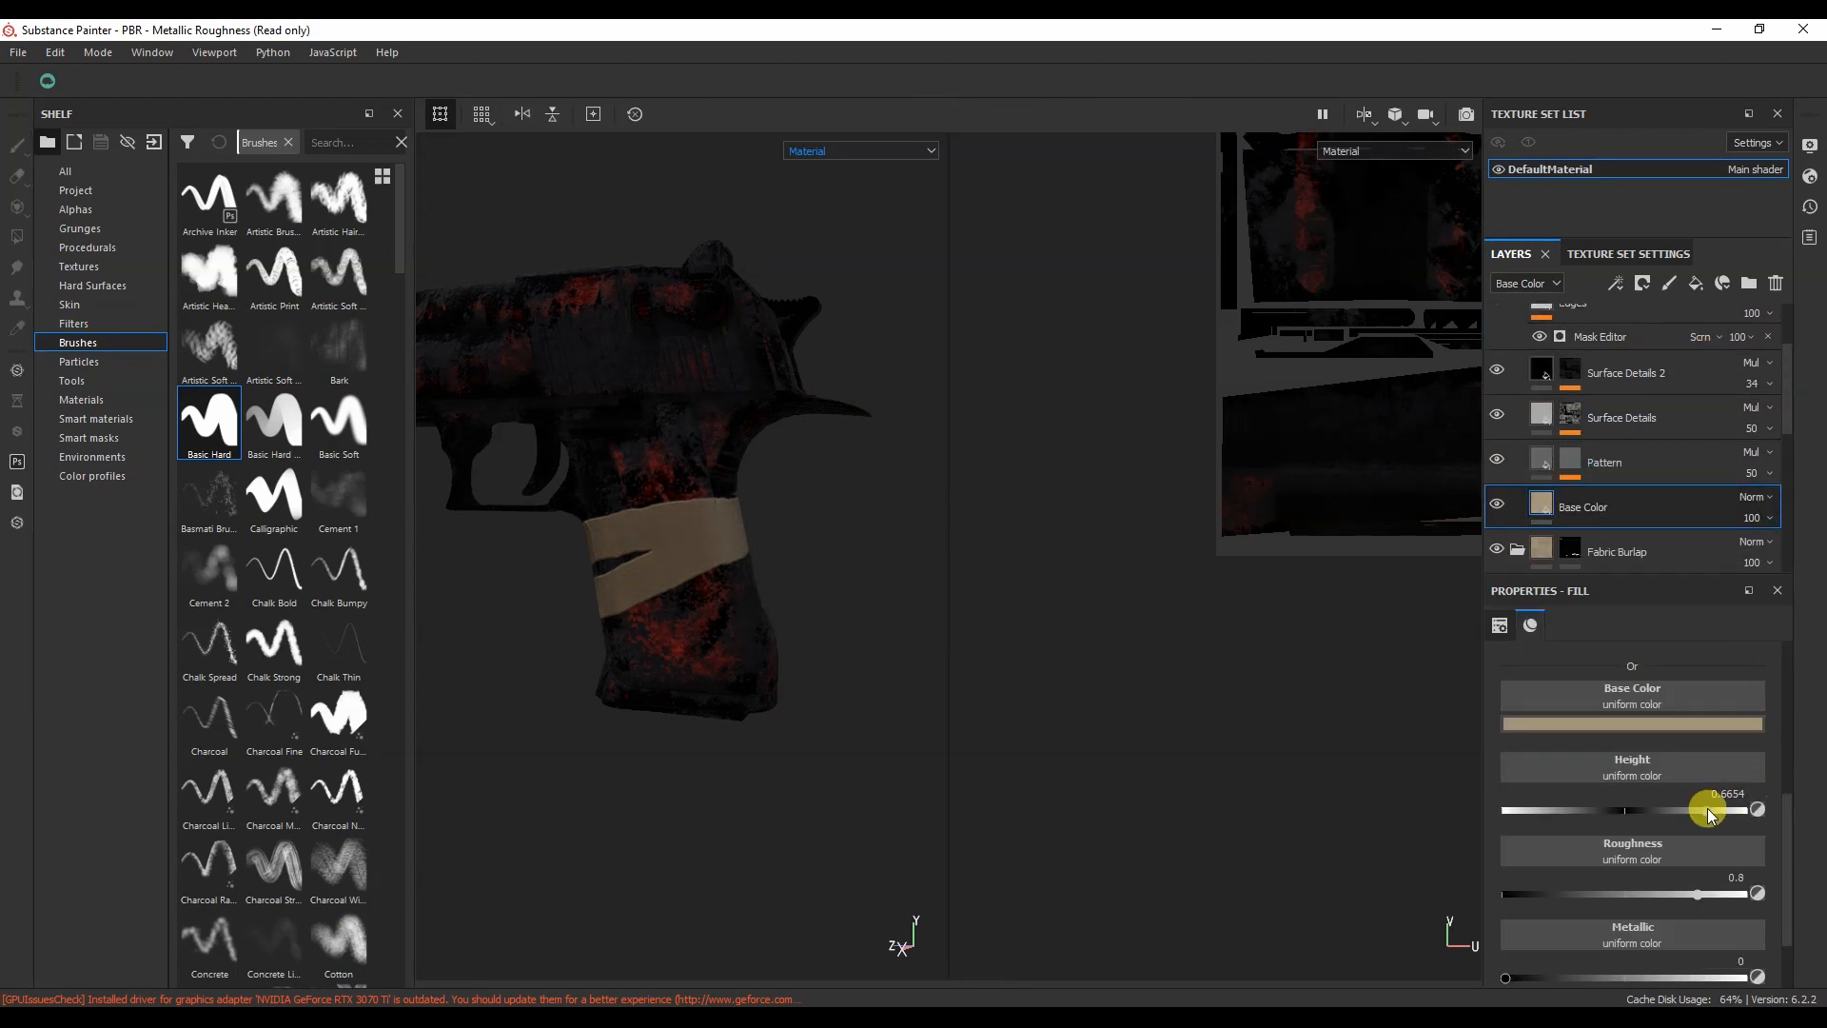
left_click_drag(1707, 810, 1649, 810)
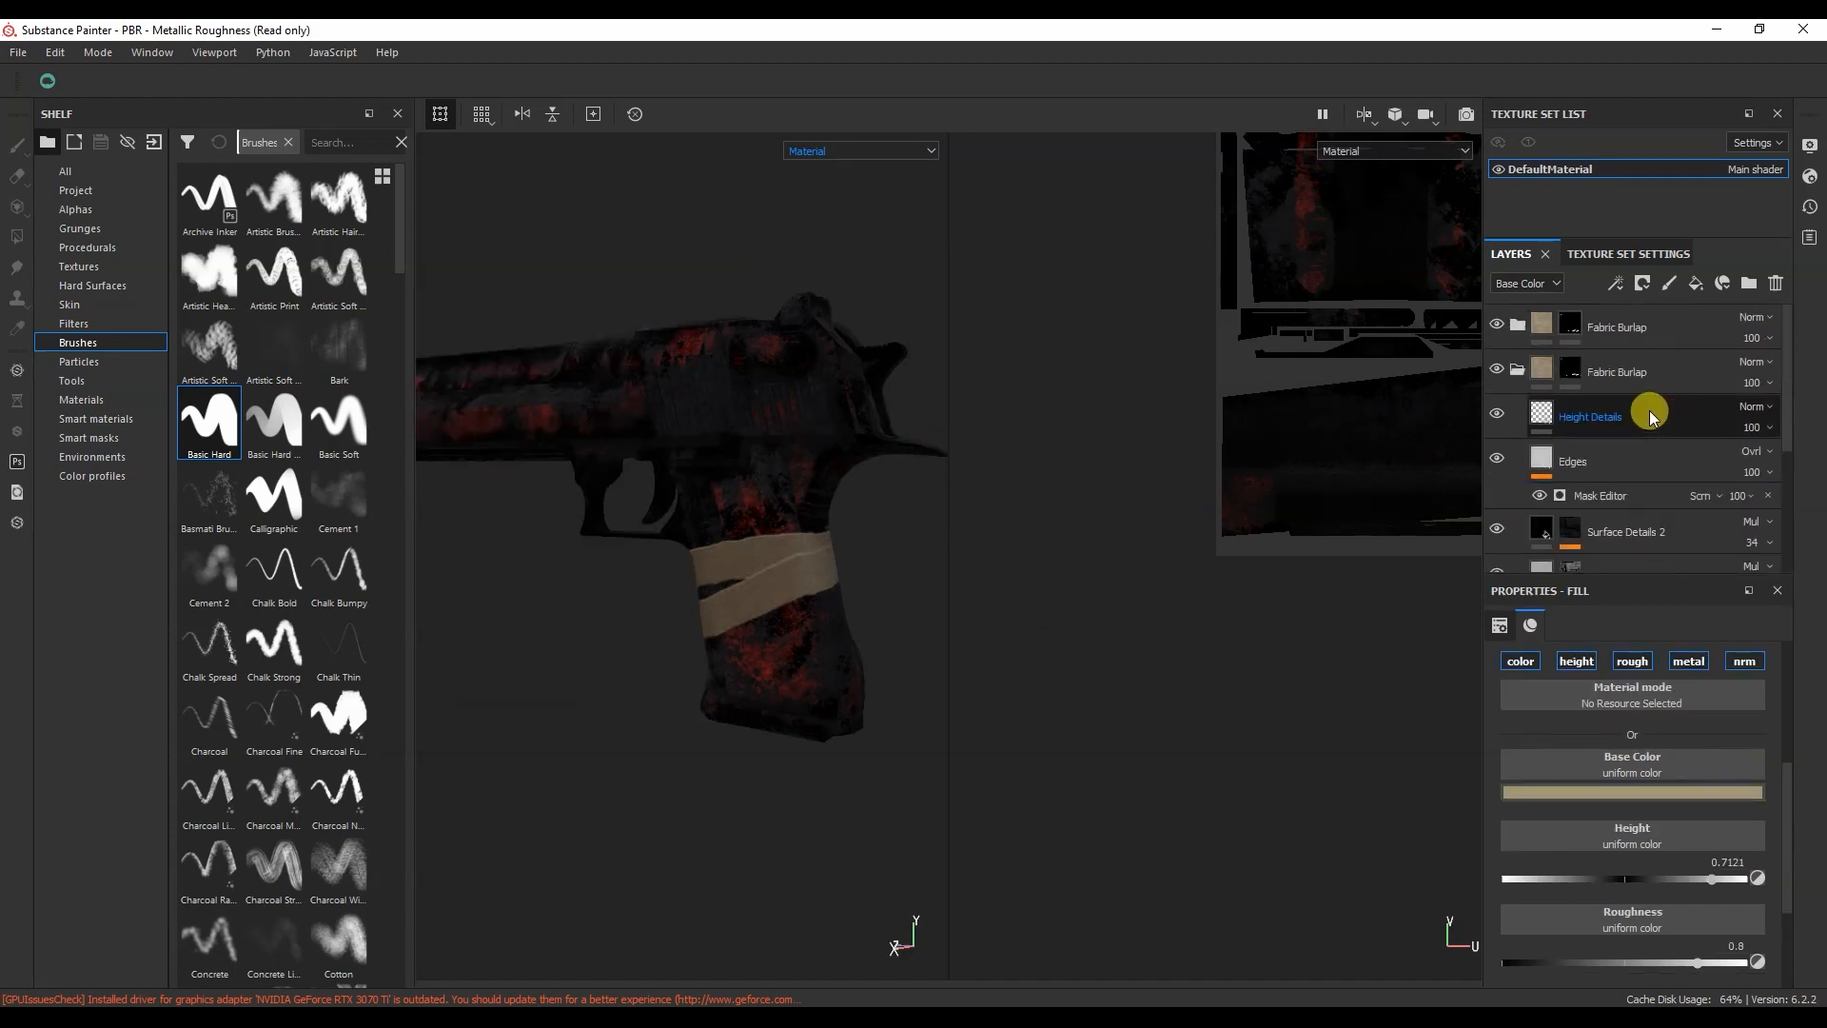
Step: Collapse the Fabric Burlap folders and set the blend mode of both to Value
left_click(1517, 370)
left_click(1776, 319)
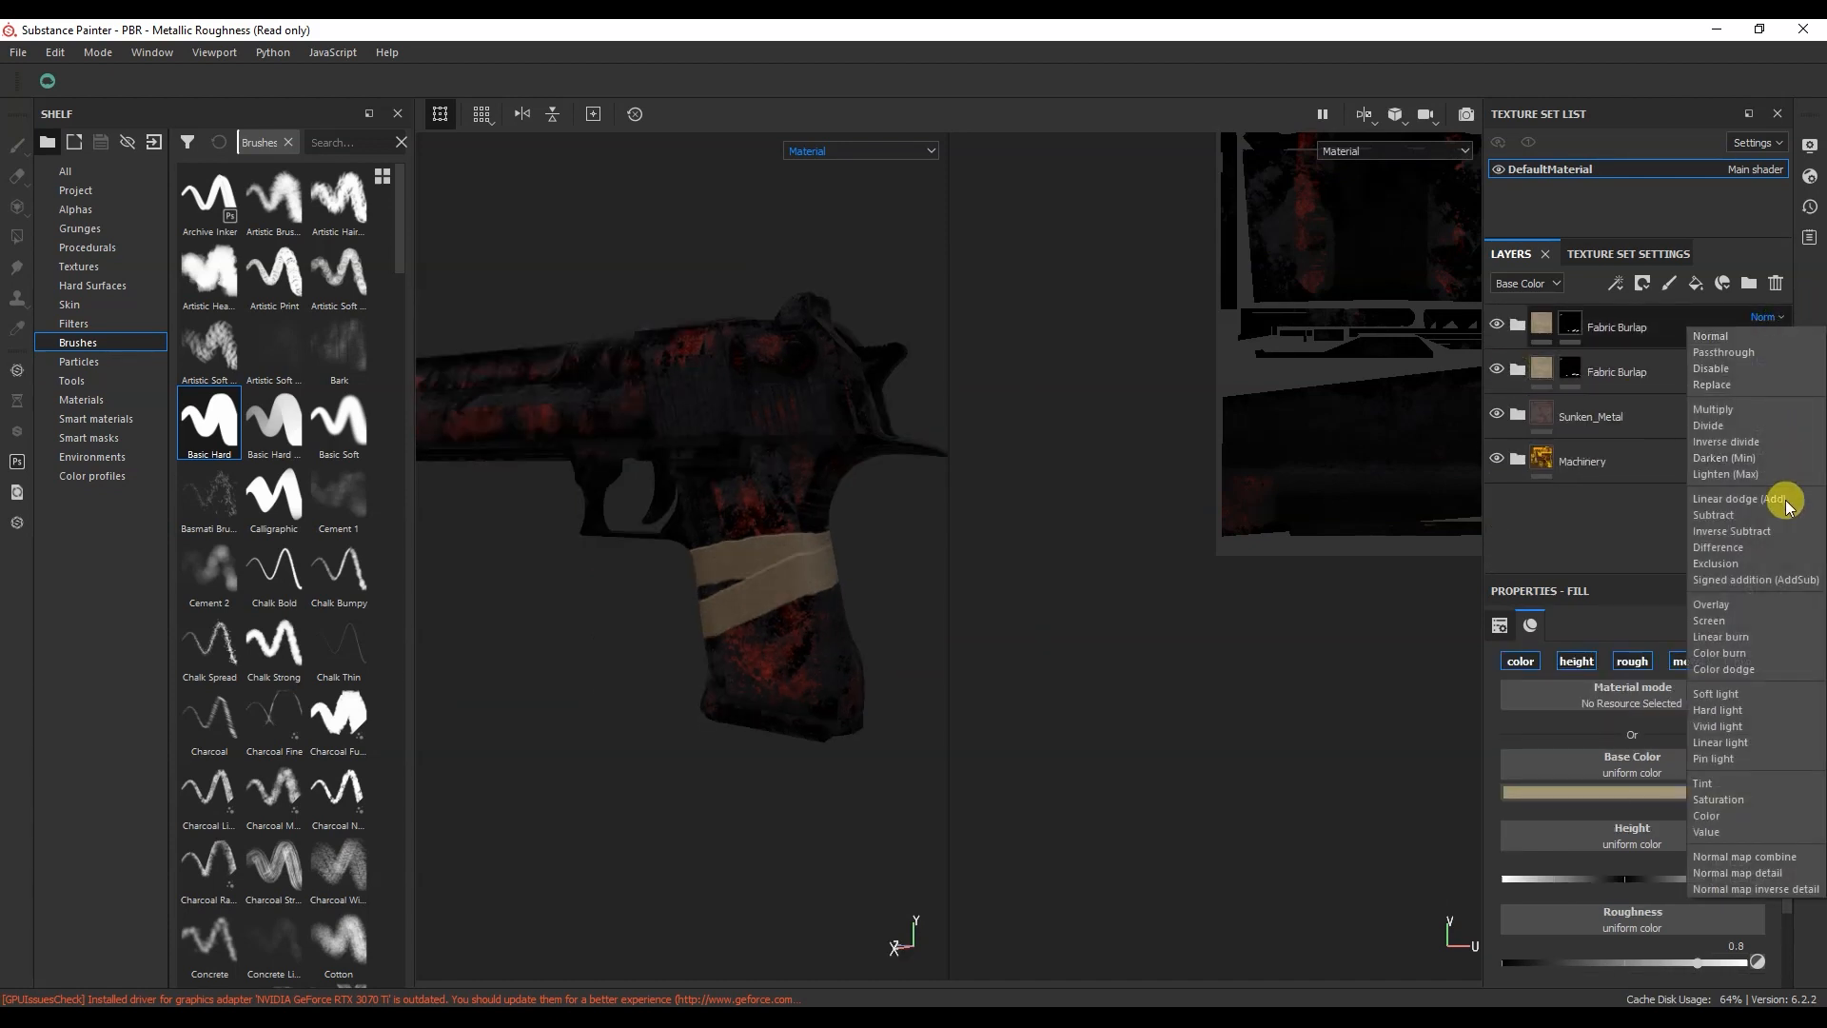
left_click(1783, 832)
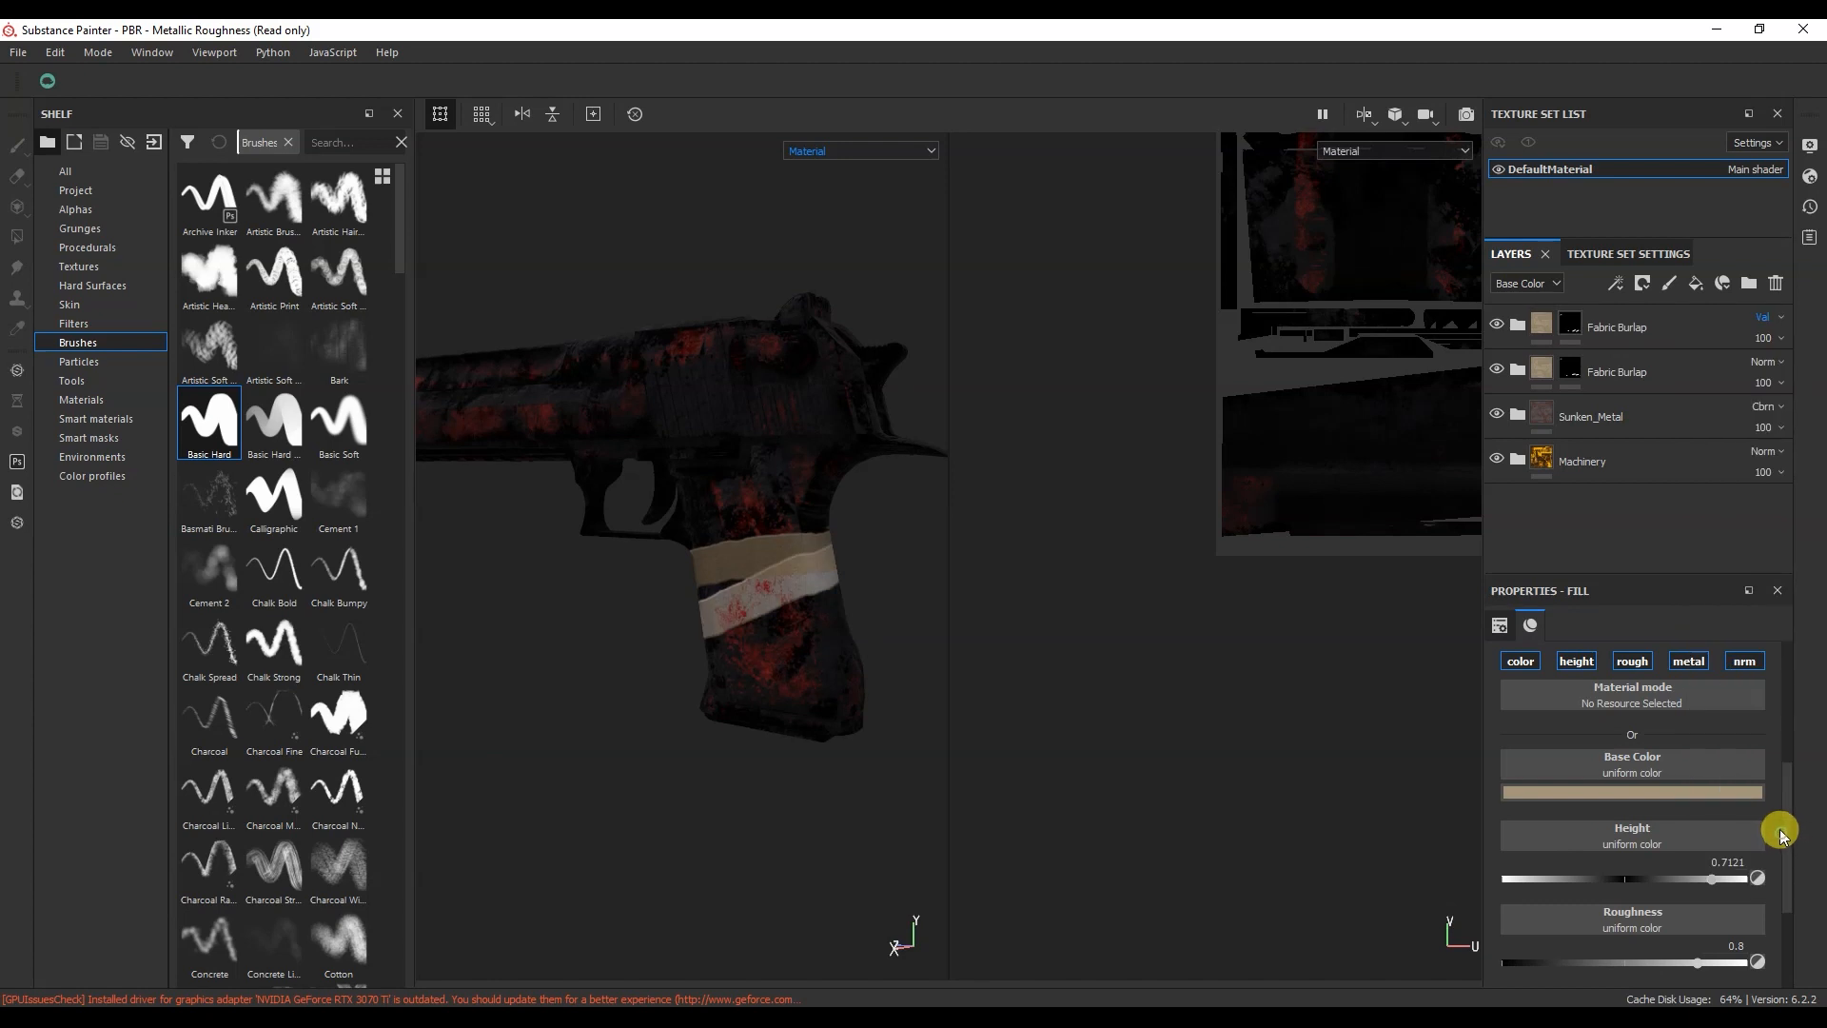
left_click(1776, 362)
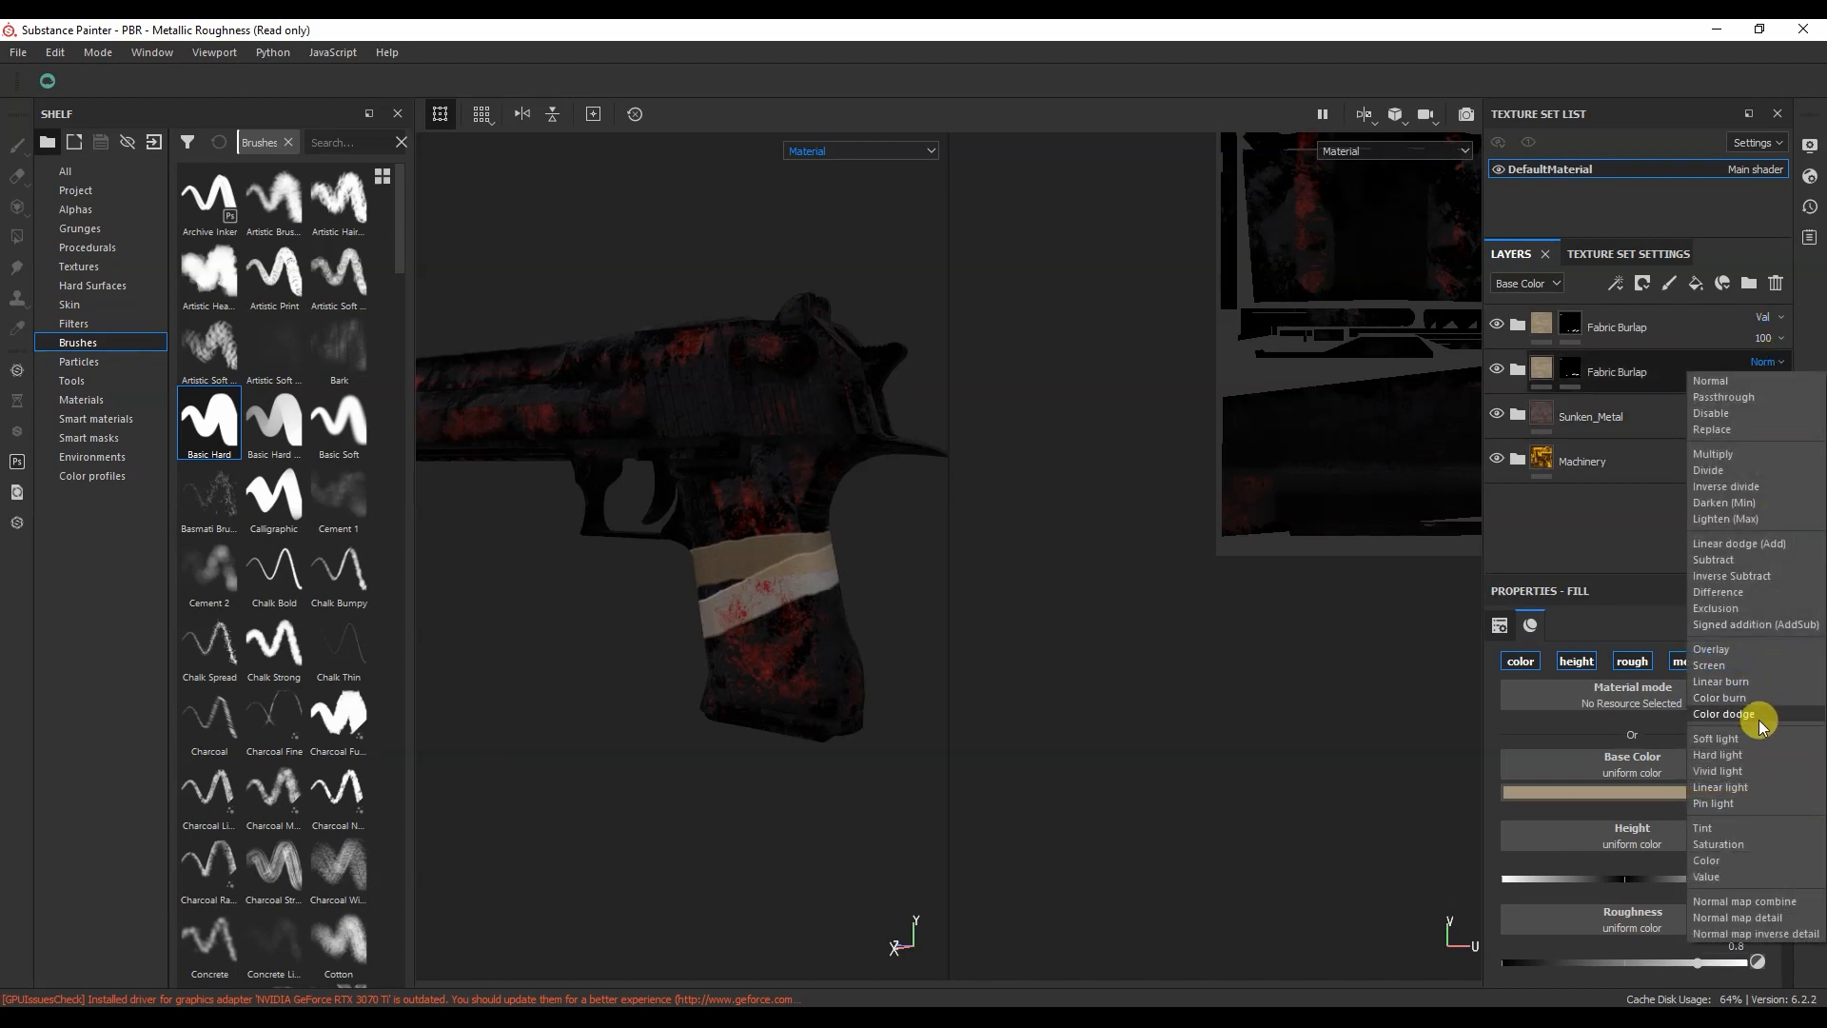
left_click(1778, 878)
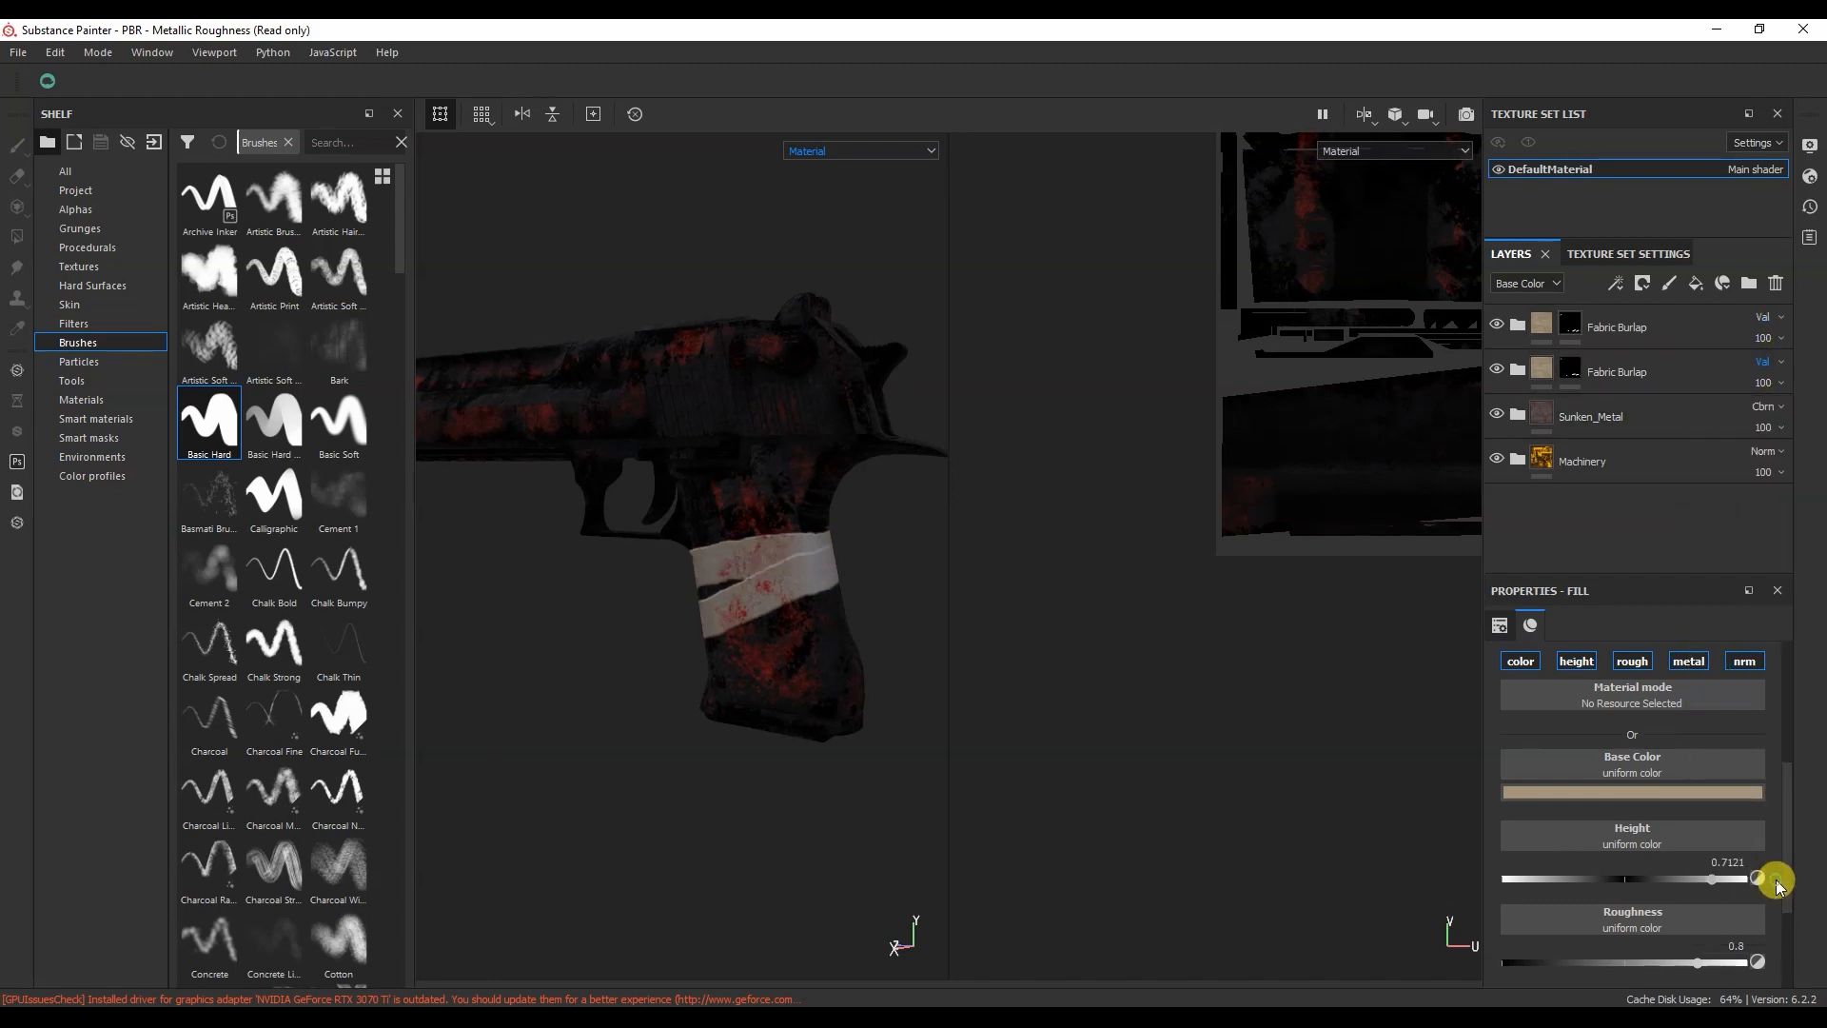
left_click_drag(784, 521, 715, 550, "alt")
scroll(712, 552, "down", 2)
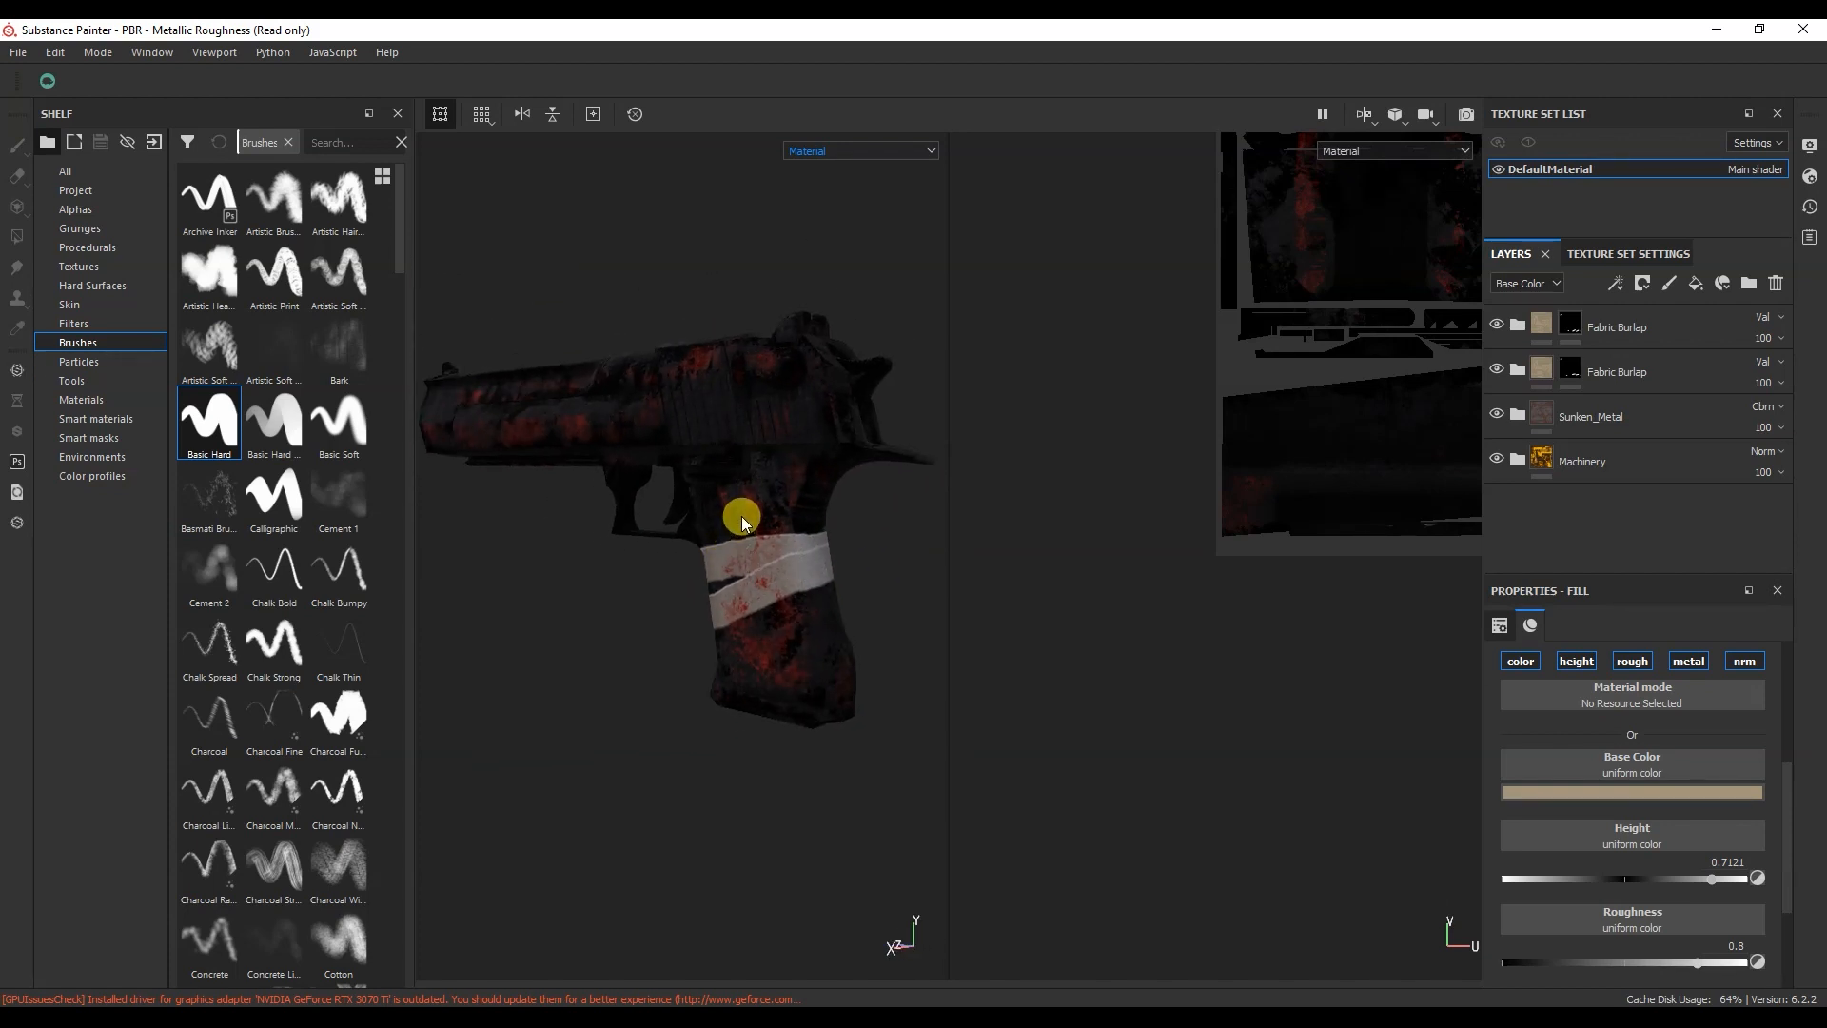
Step: Delete both Fabric Burlap folders from the layer stack
left_click(1699, 319)
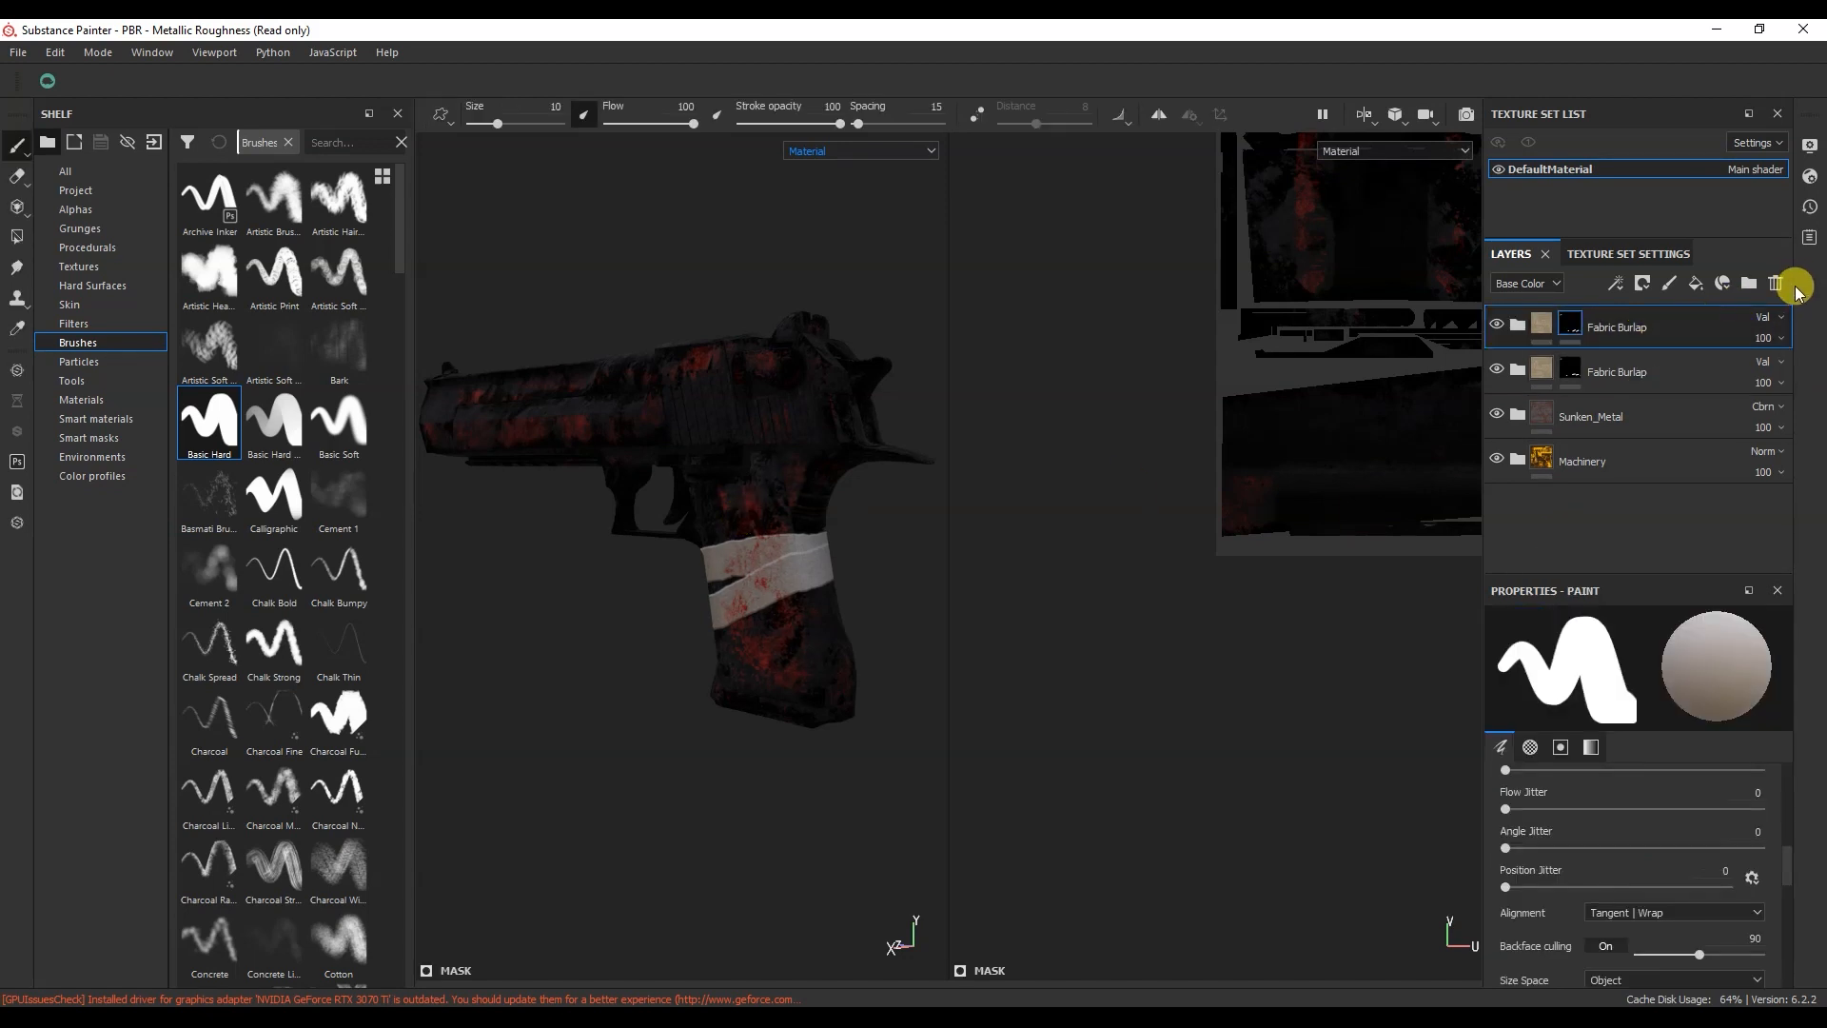
left_click(1776, 284)
left_click(1782, 286)
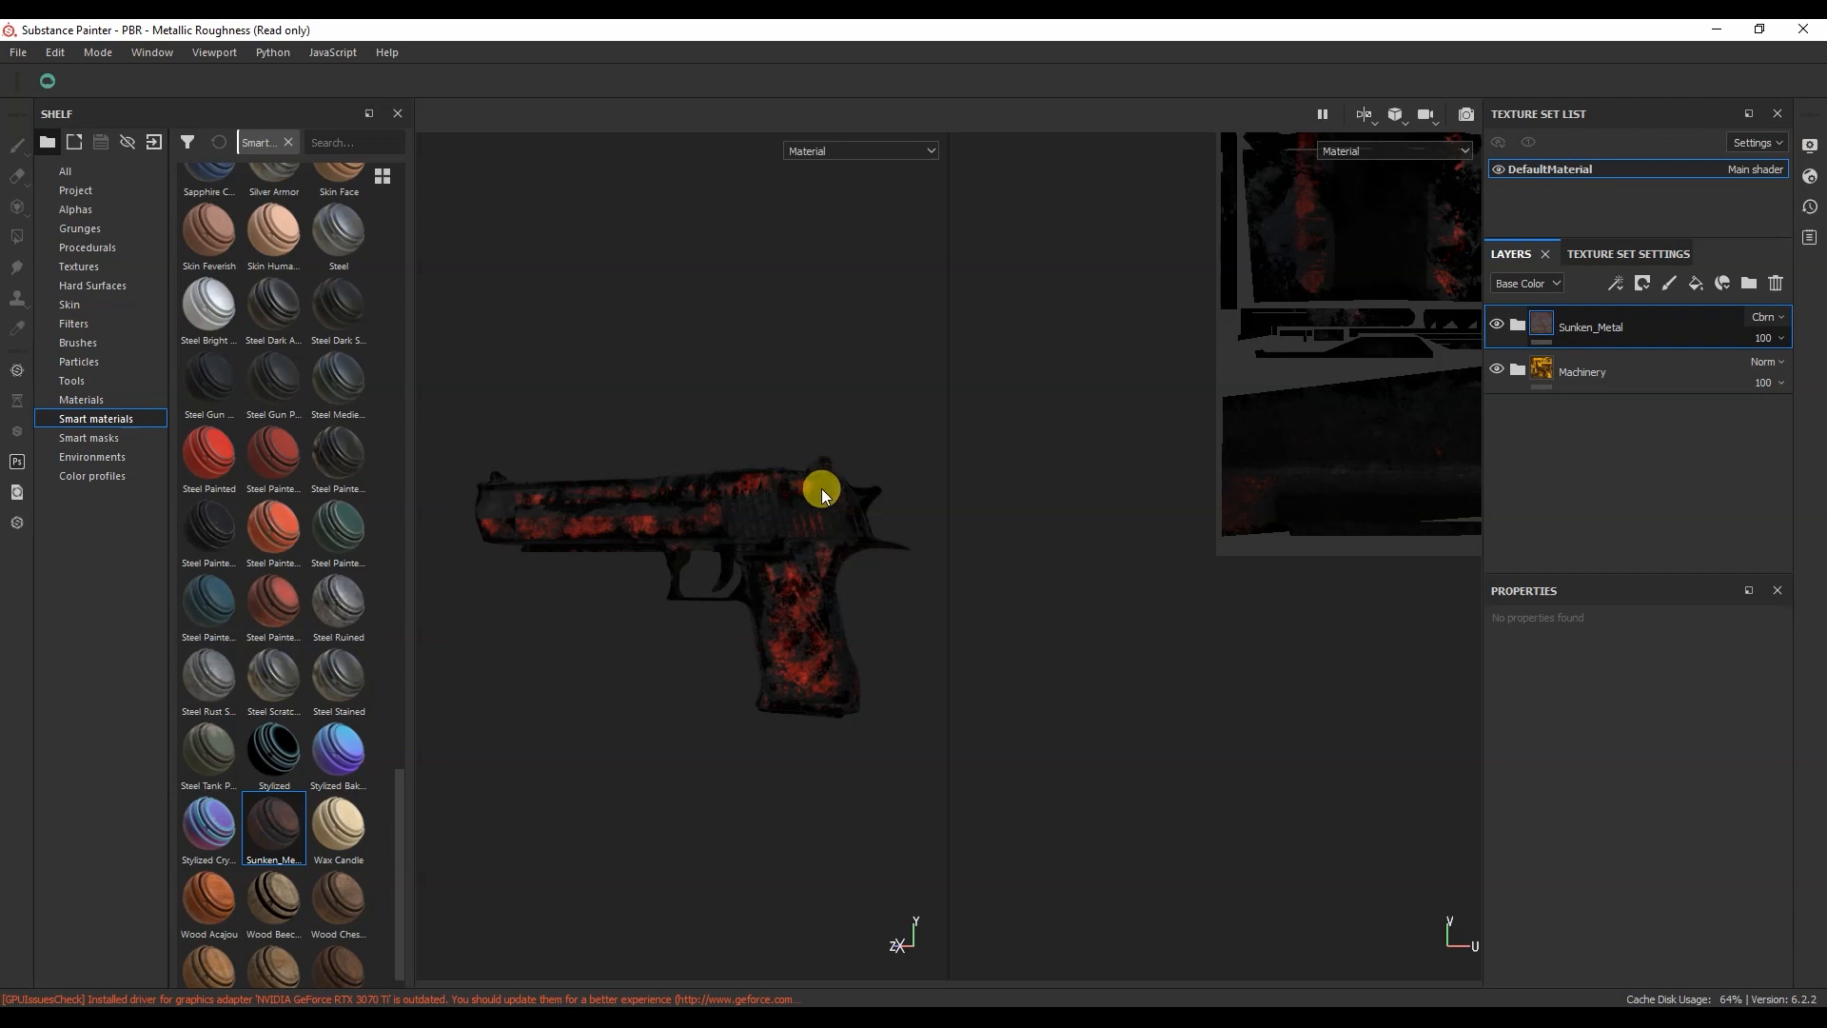
scroll(825, 520, "up", 5)
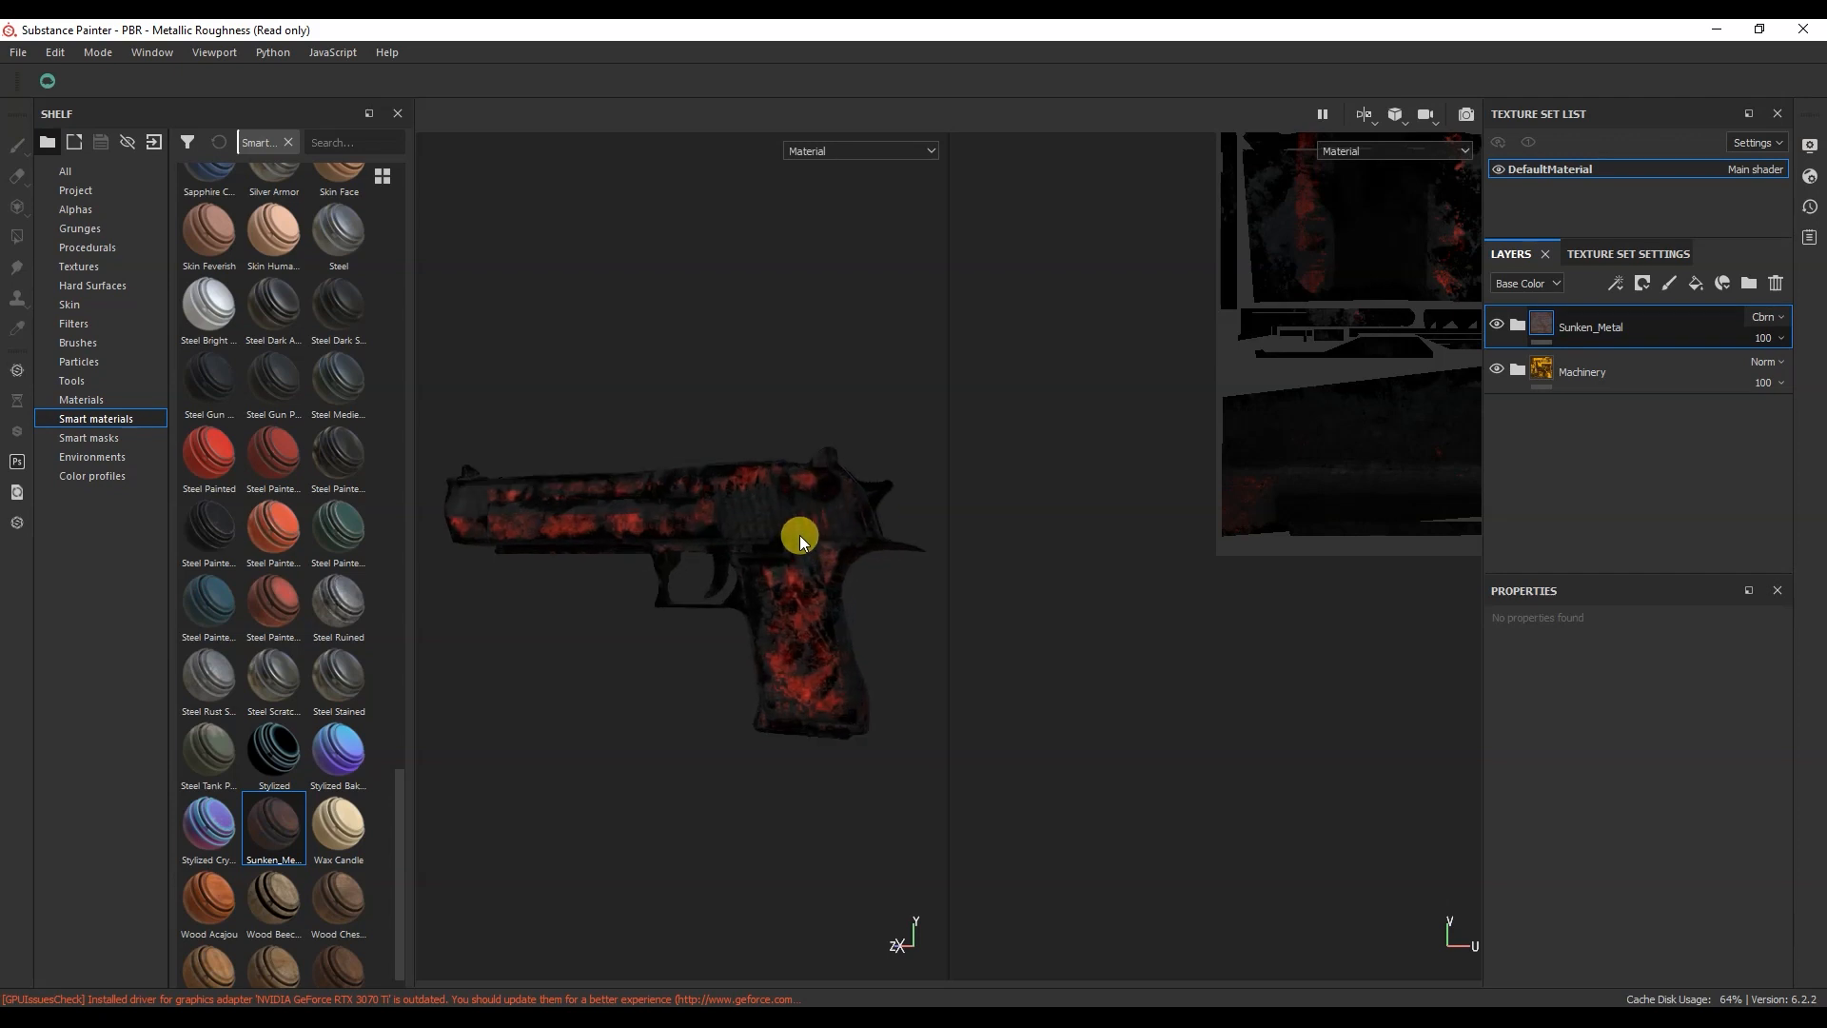
scroll(748, 533, "down", 5)
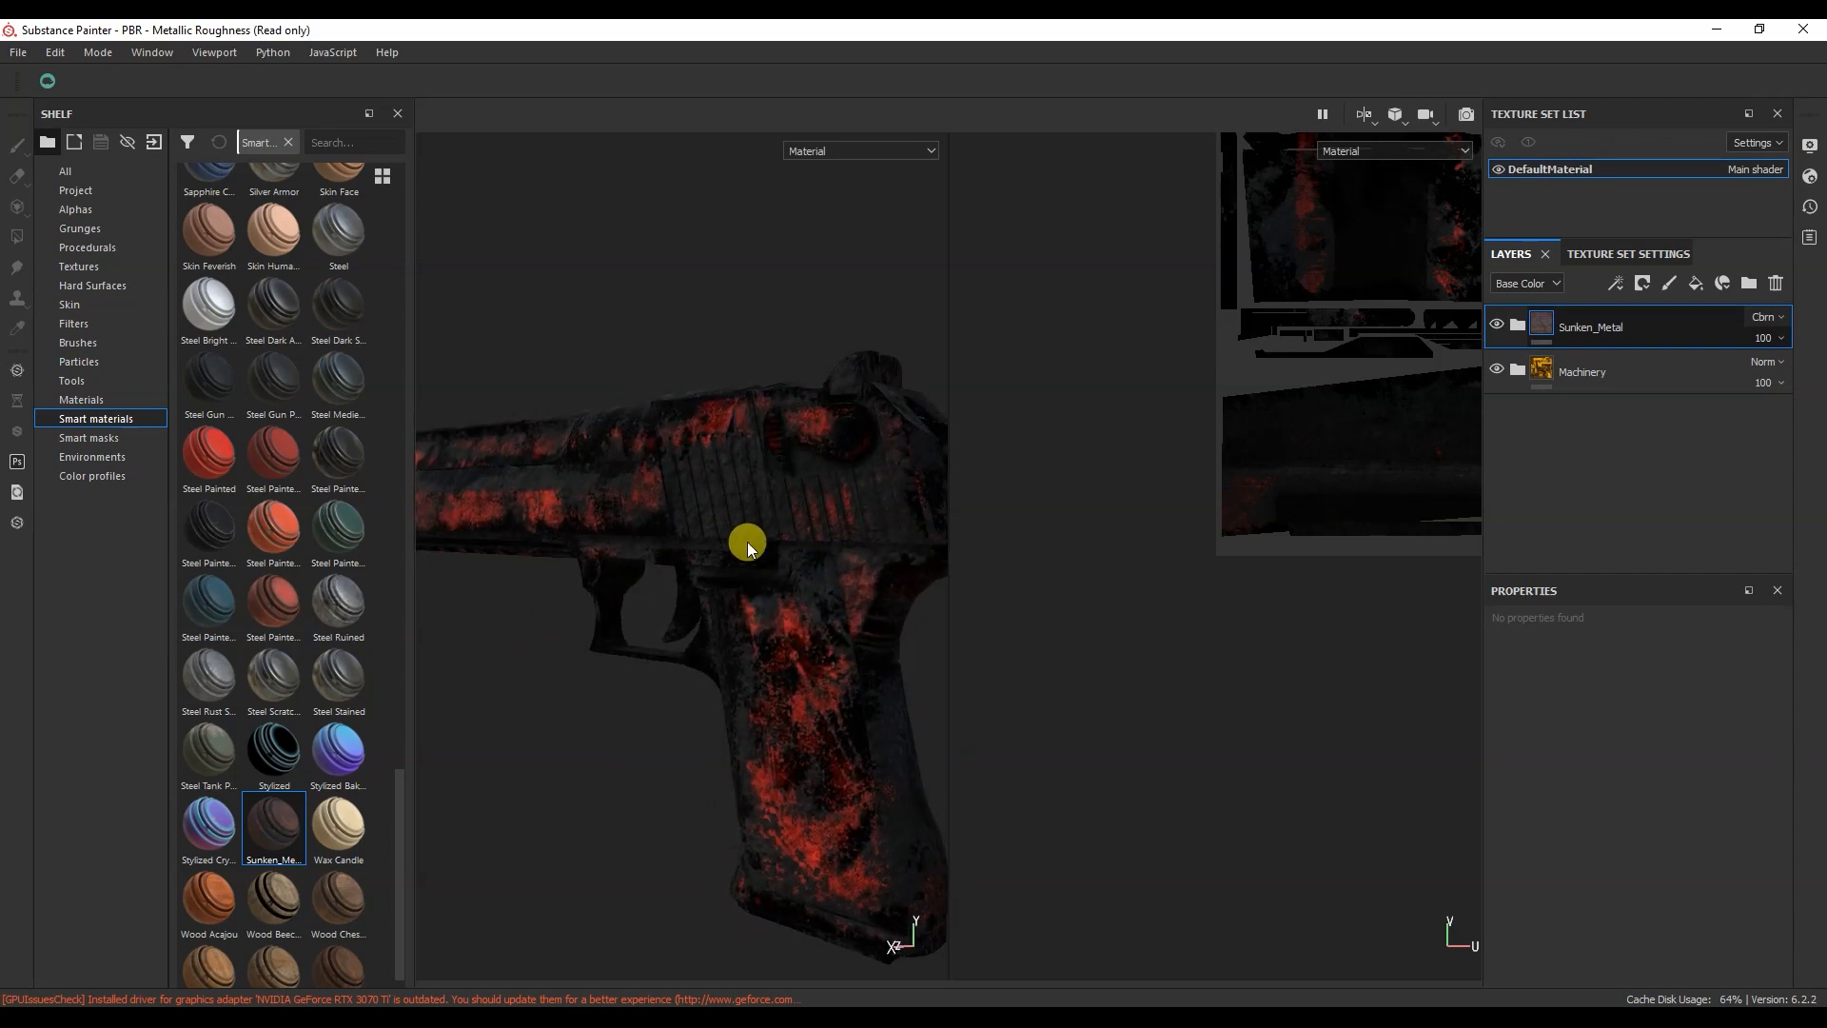